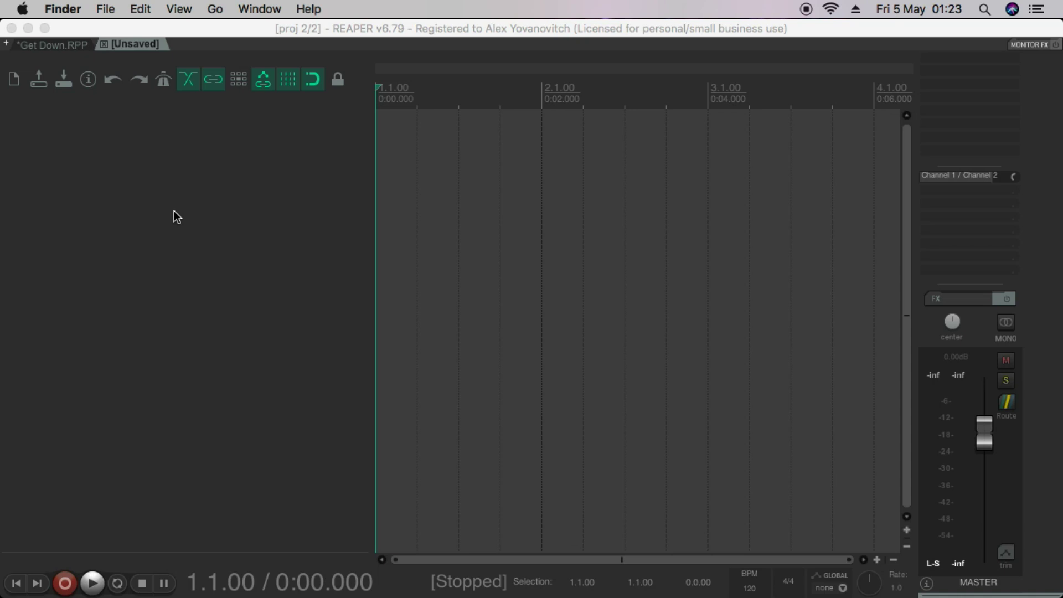
Open track 1's effects chain and duplicate the RBJ 1073 EQ.
double_click(177, 217)
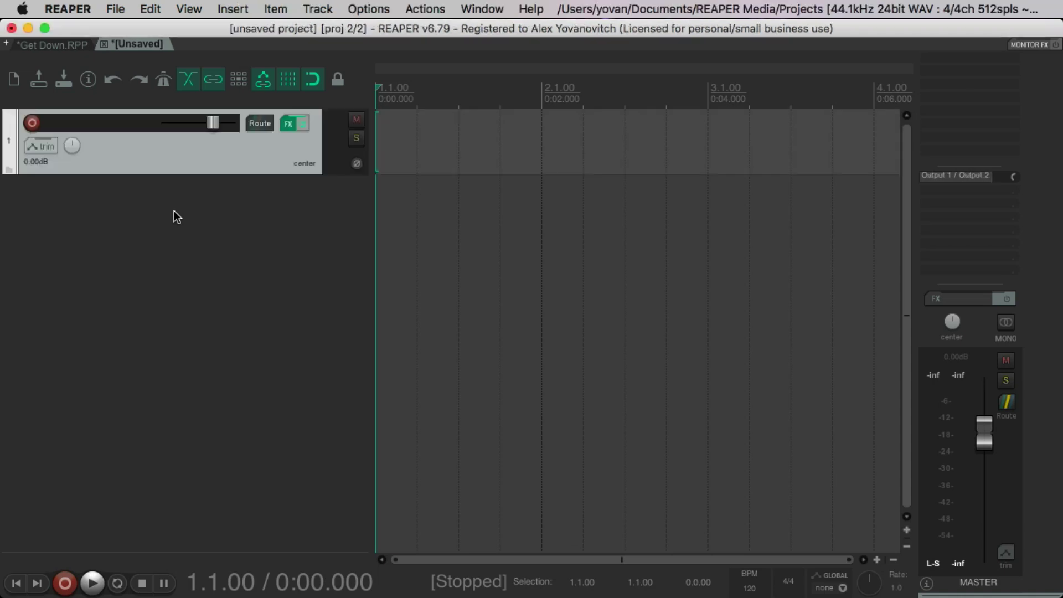
click(287, 125)
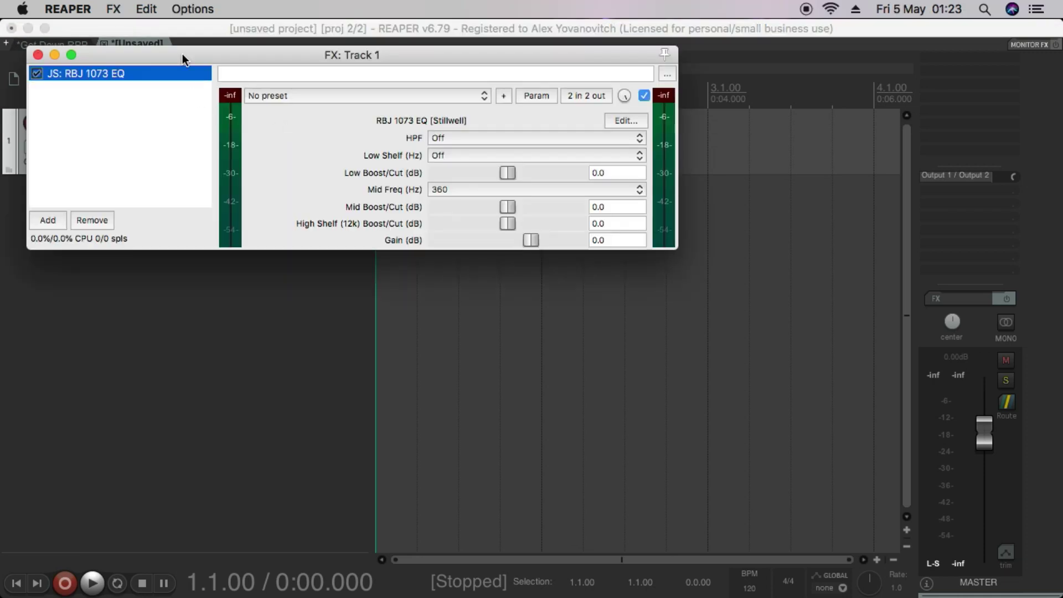
drag(174, 48, 221, 225)
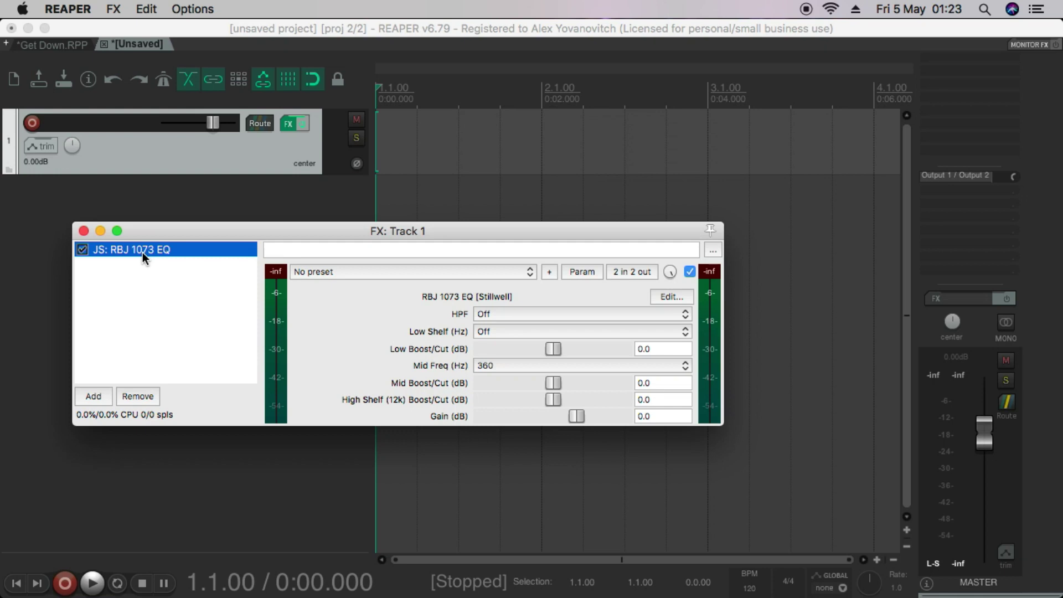
key(super+v)
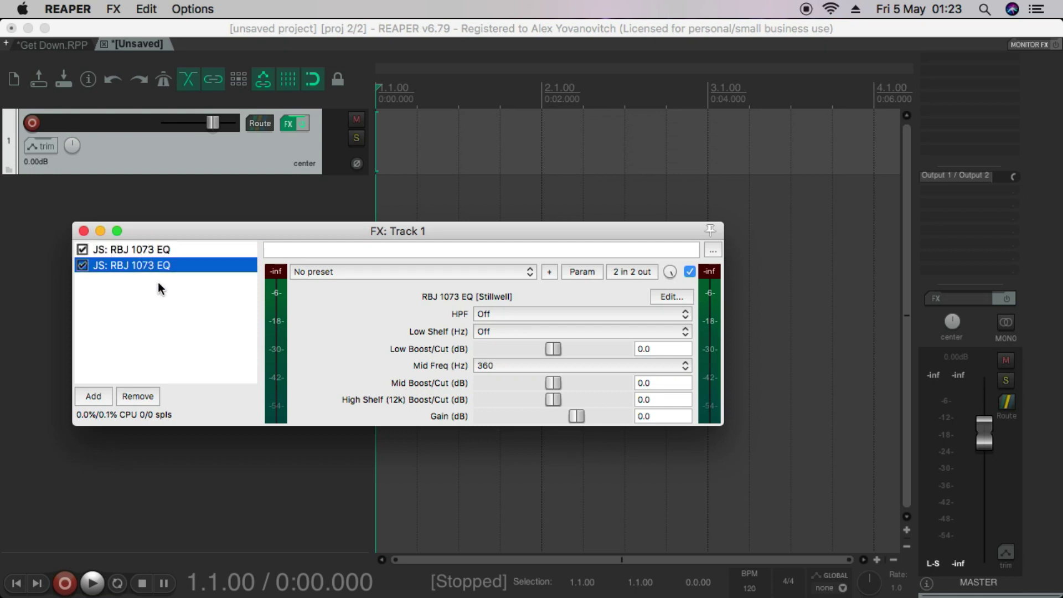
Rename the first RBJ 1073 EQ instance to MID.
click(158, 288)
click(148, 251)
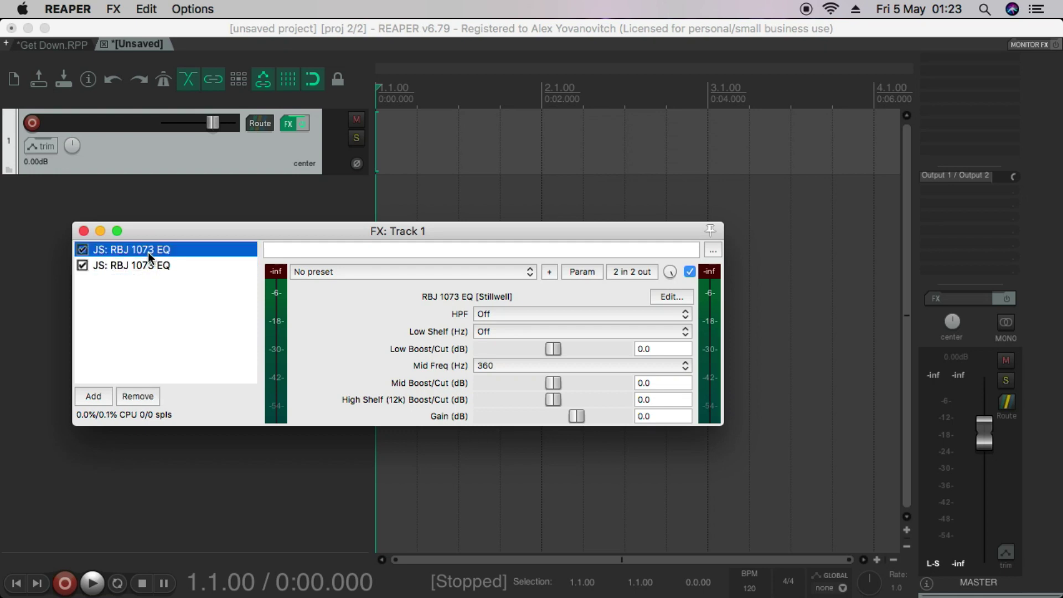
right_click(147, 251)
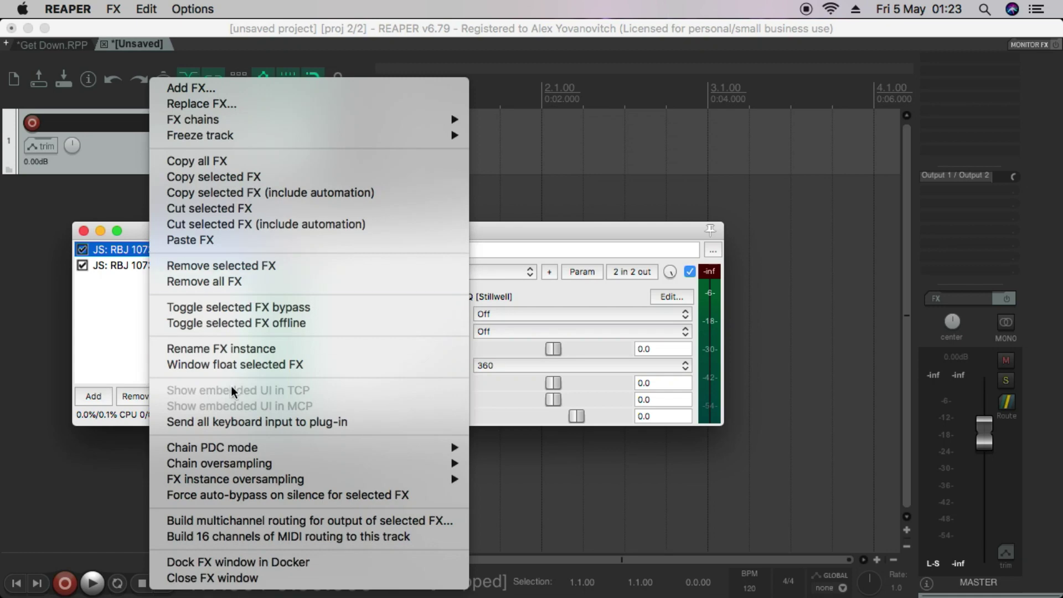
click(237, 349)
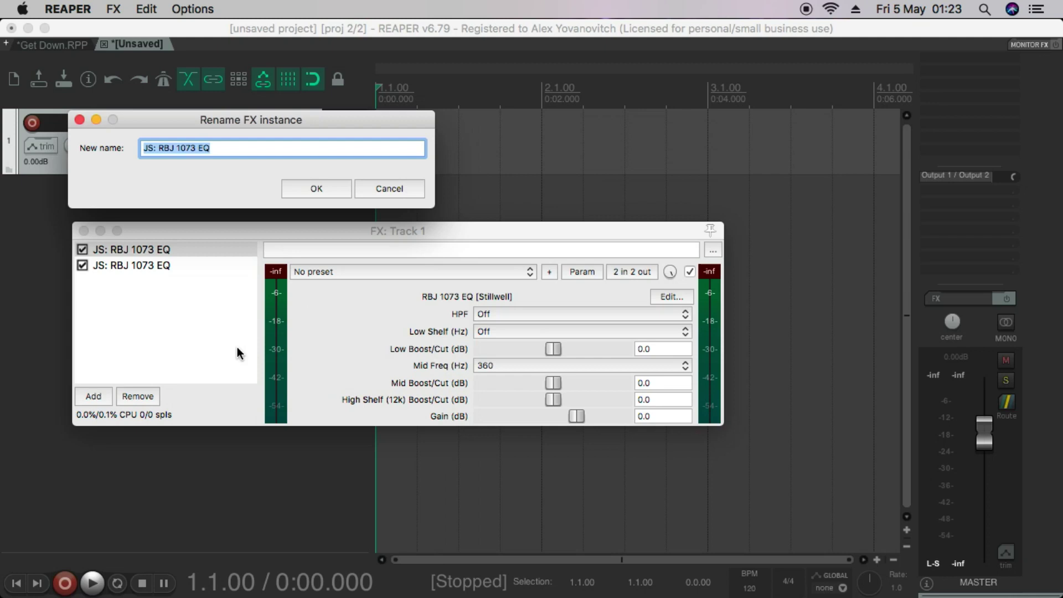
text(MID)
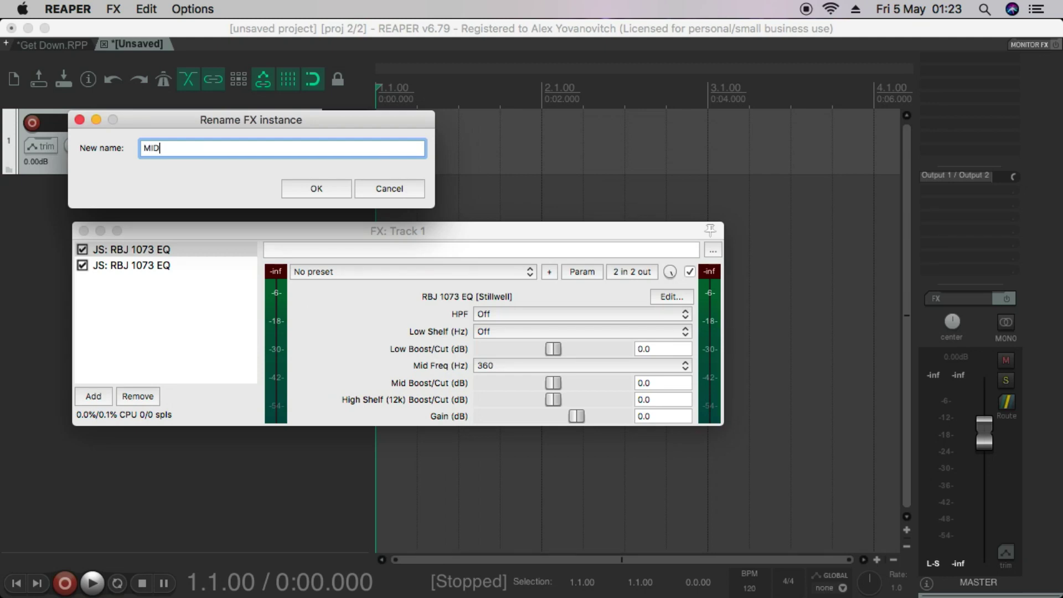
click(141, 317)
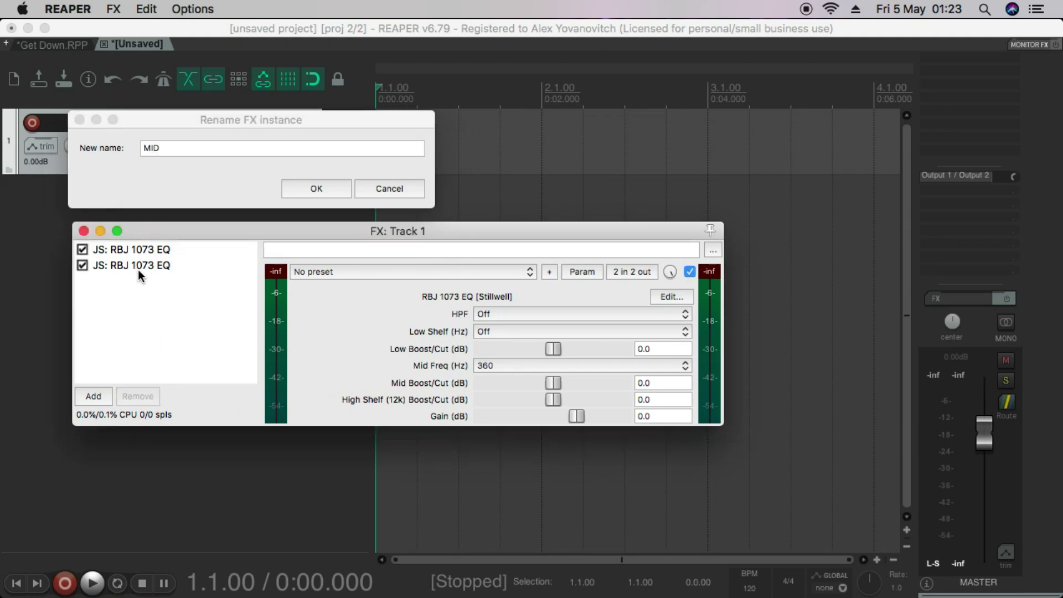
click(332, 187)
Rename the second RBJ 1073 EQ instance to SIDE.
click(119, 272)
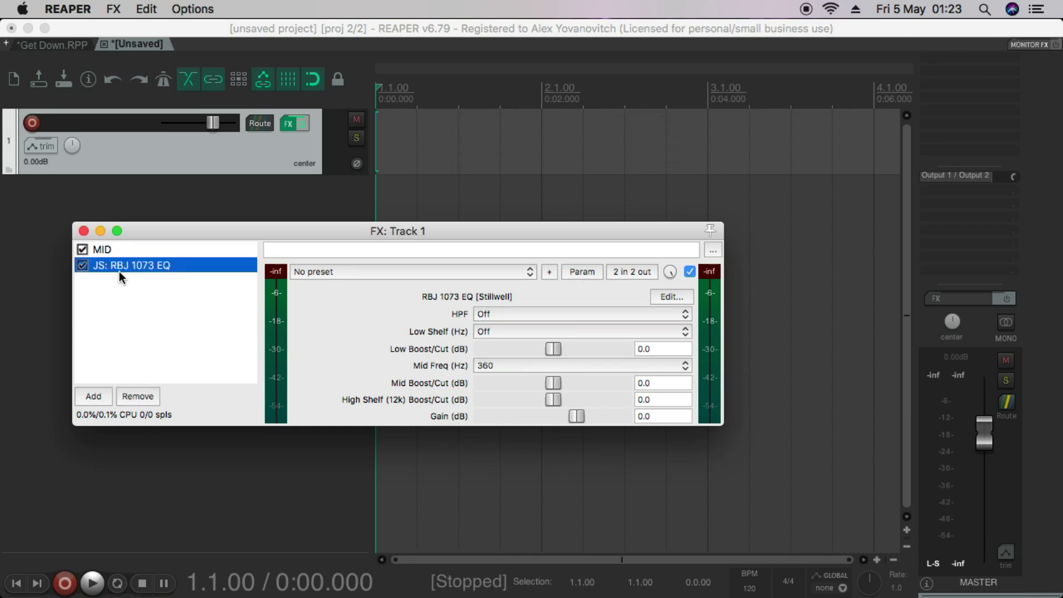
right_click(119, 270)
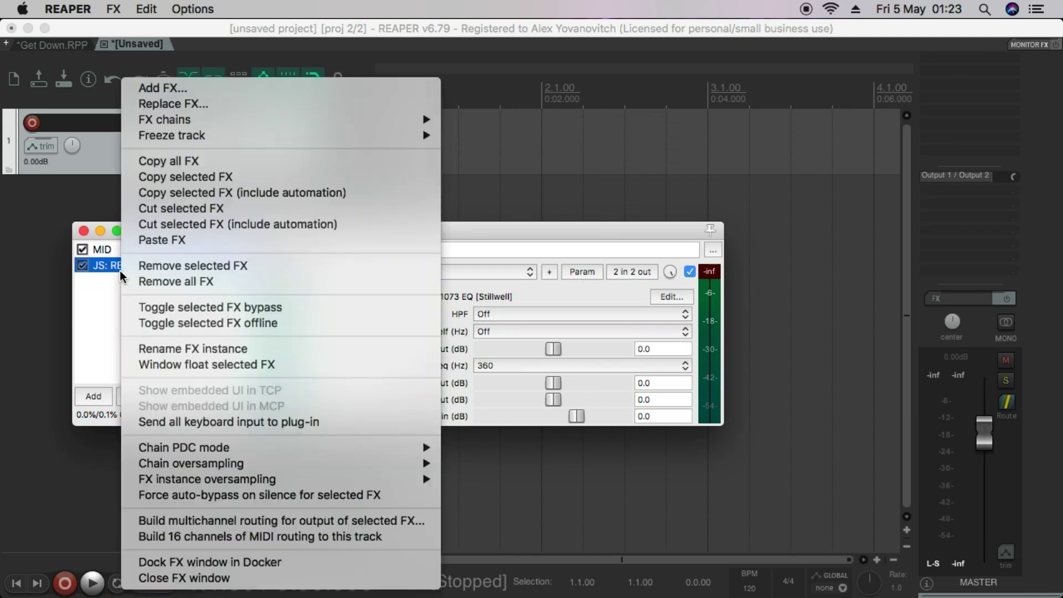
click(177, 345)
text(SIDE)
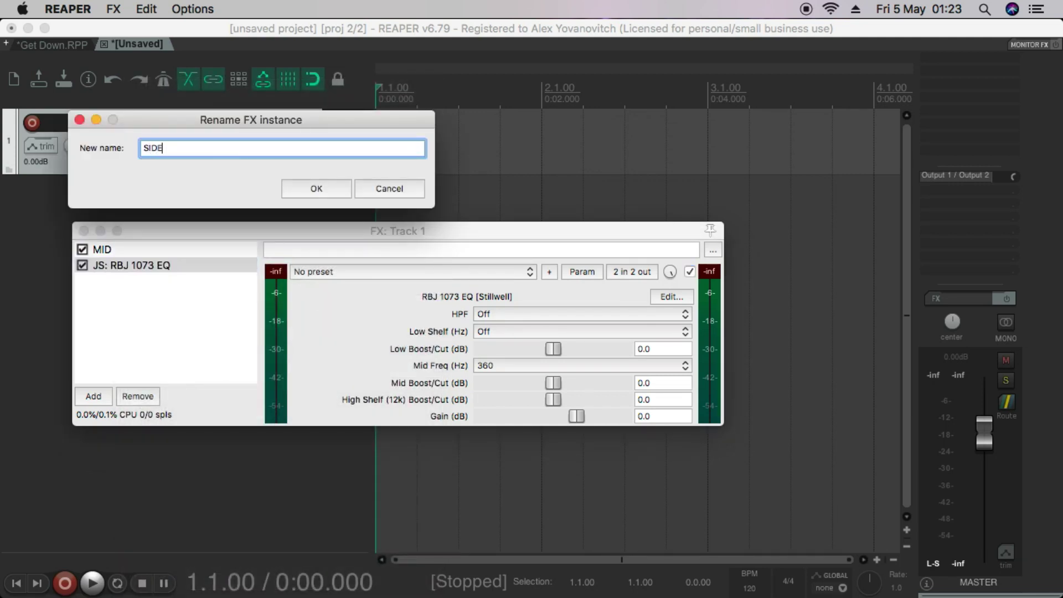
key(Return)
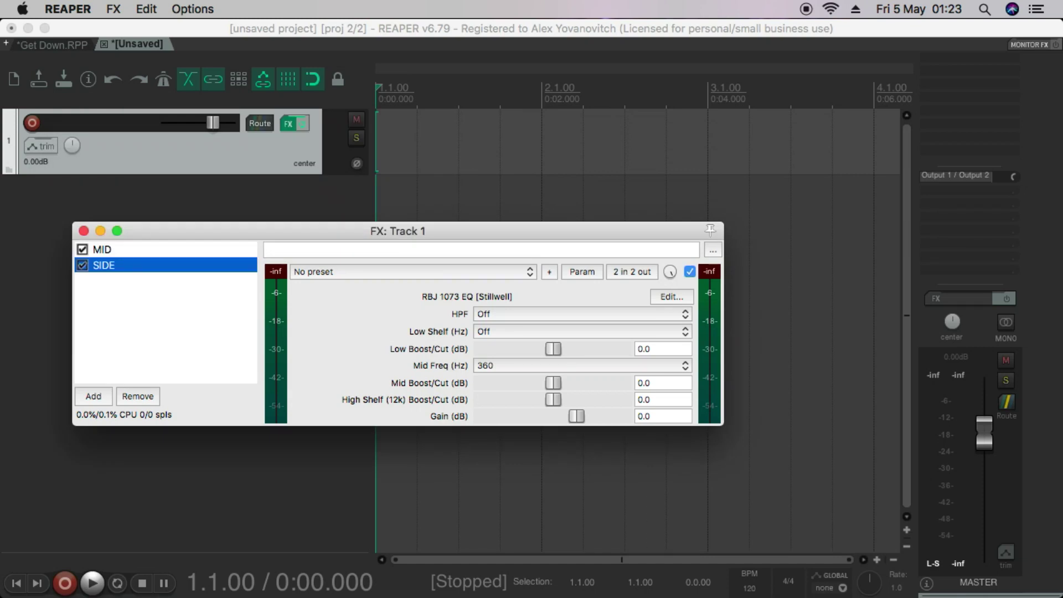
Add the JS Mid/Side Decoder and Mid/Side Encoder plugins to track 1's chain.
click(93, 317)
right_click(93, 318)
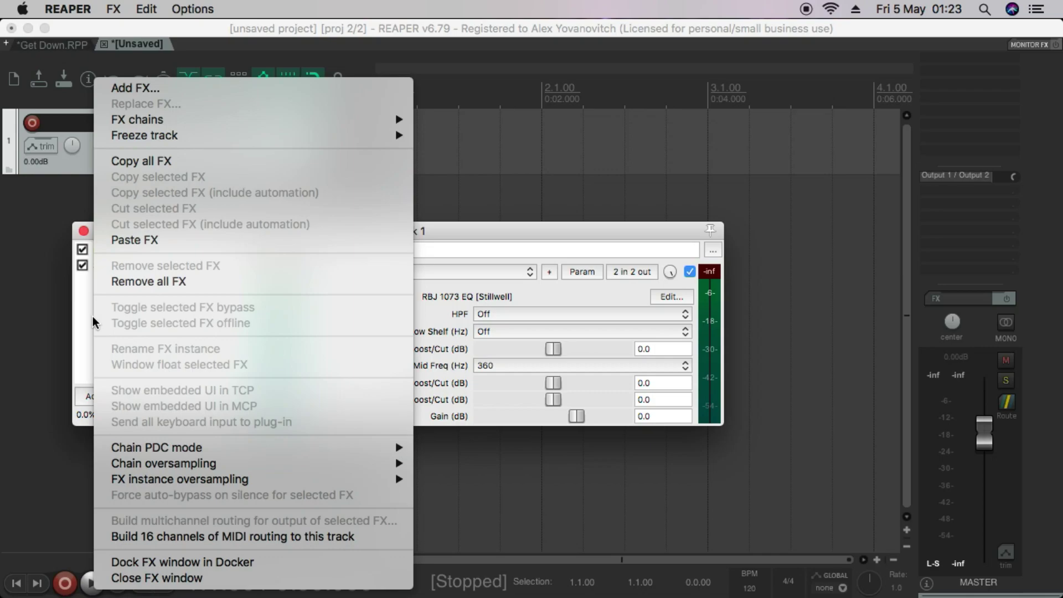
click(214, 88)
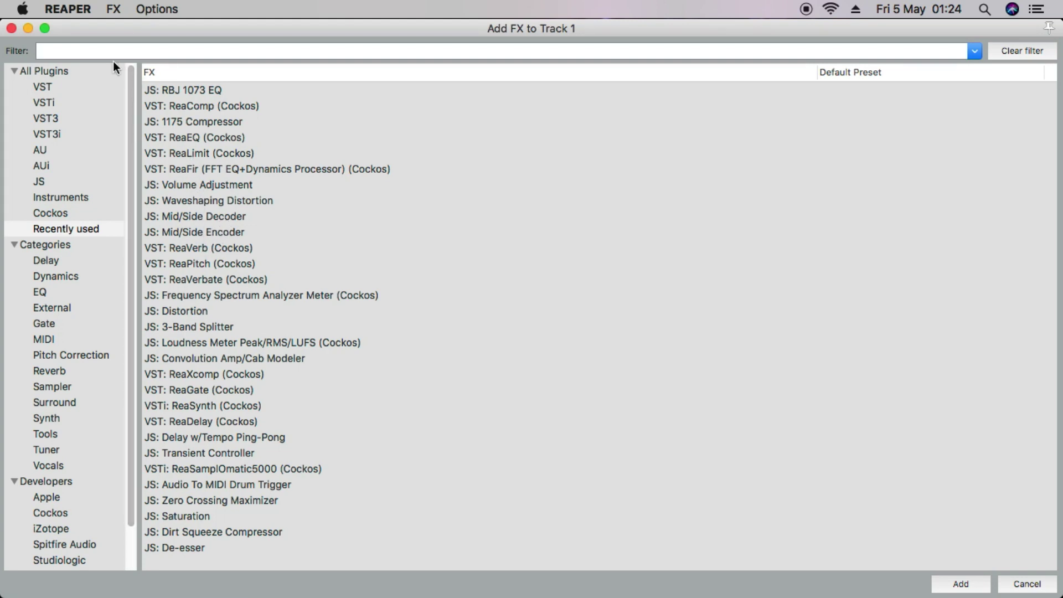
click(212, 234)
shift+click(214, 217)
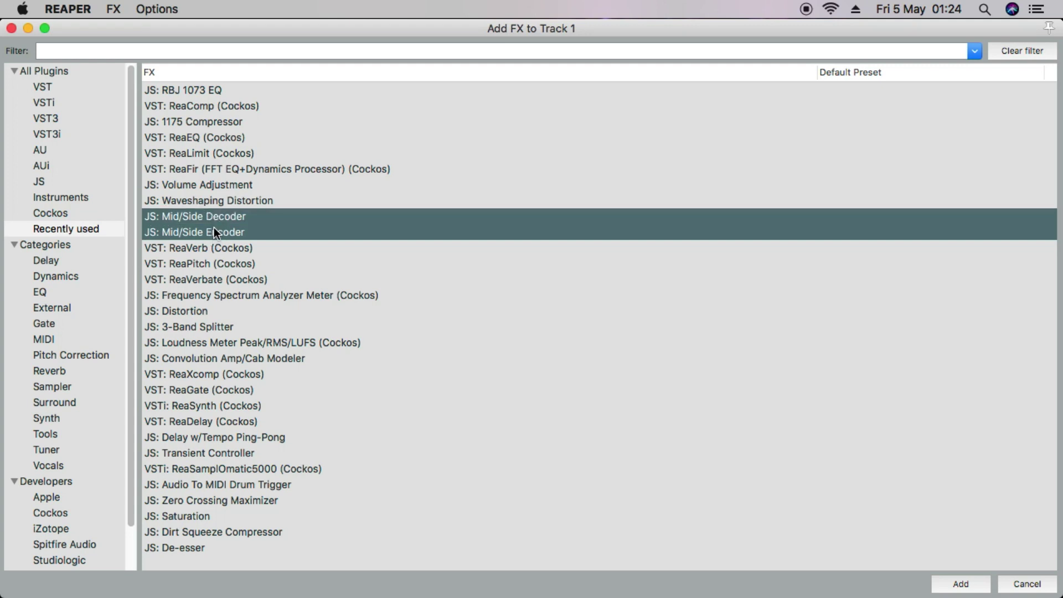
key(Return)
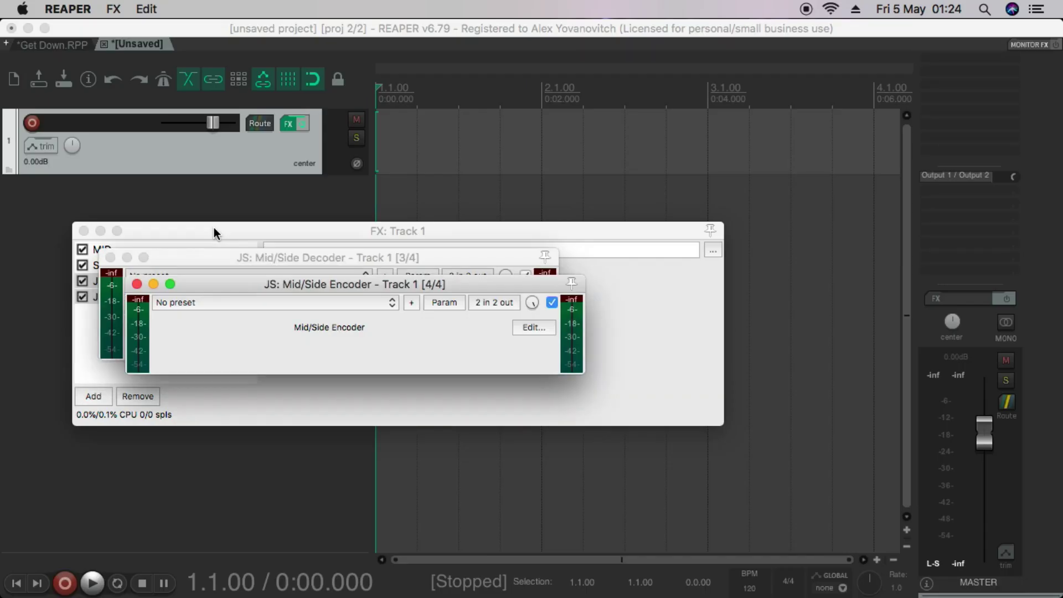
Close the plugin windows and move the Mid/Side Encoder to the top of the chain.
click(141, 282)
click(110, 257)
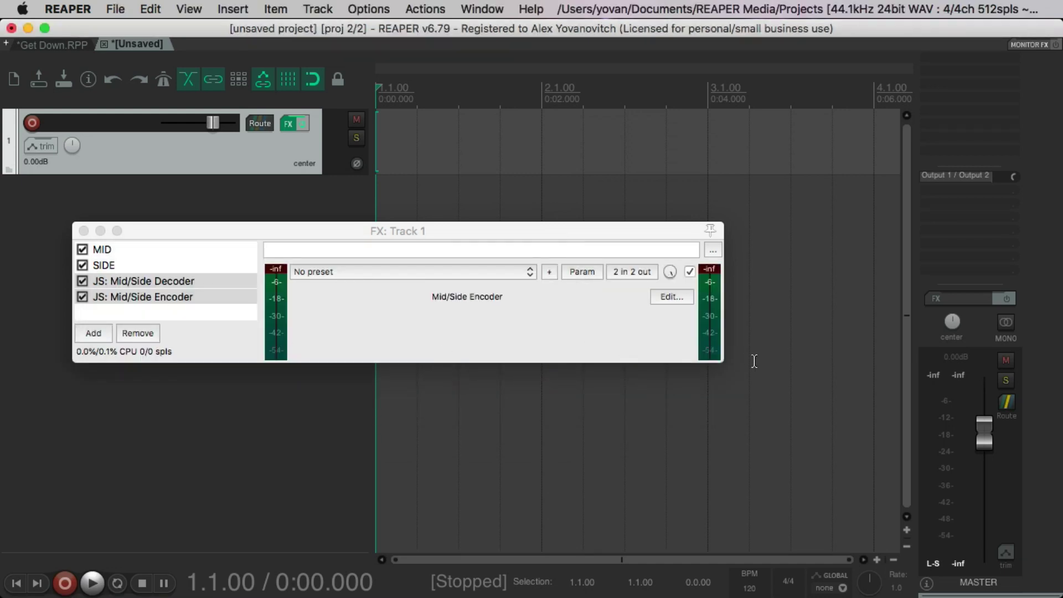
drag(718, 356, 797, 517)
click(124, 391)
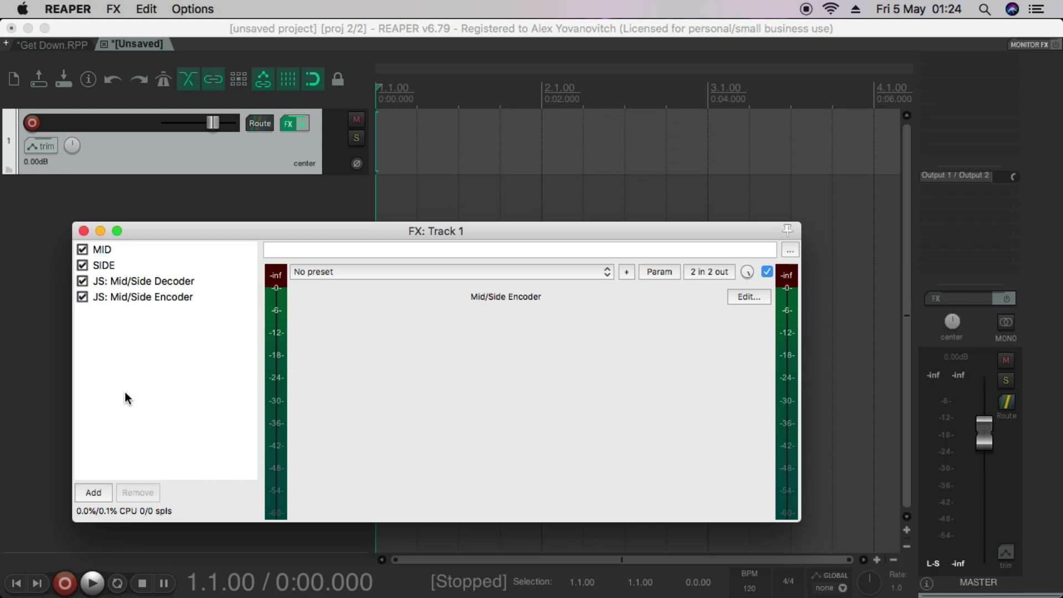
click(141, 297)
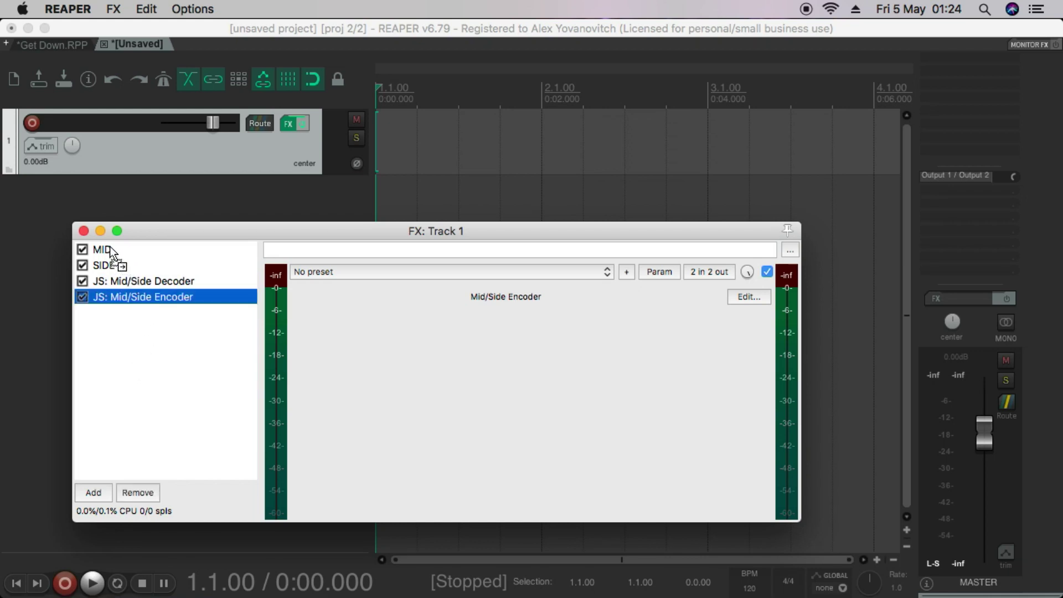
drag(110, 248, 110, 248)
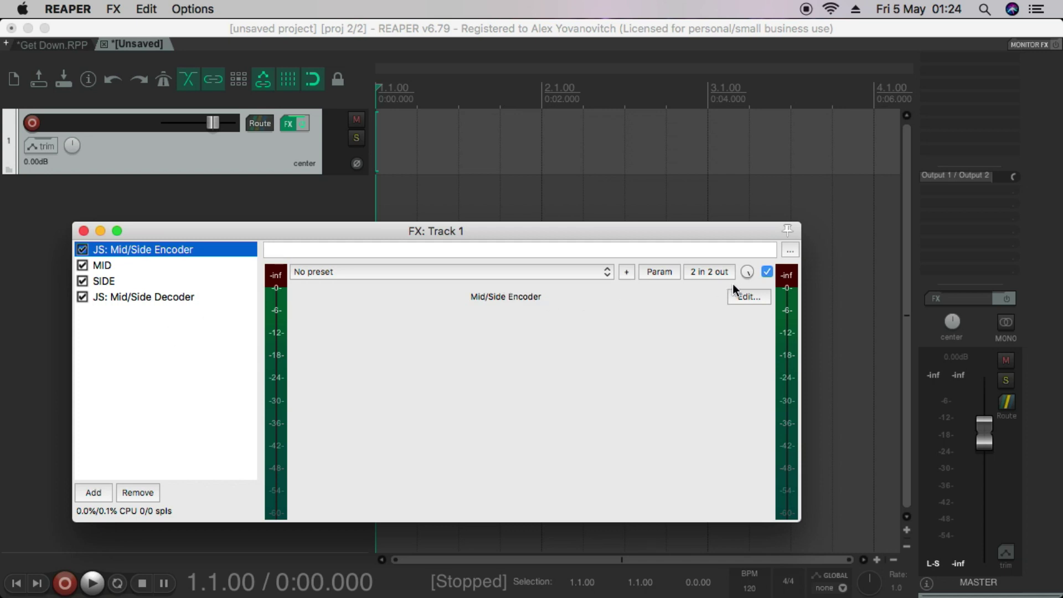
In the encoder's pin routing, set 6 track channels and move mid/side outputs to channels 3 and 4.
click(701, 271)
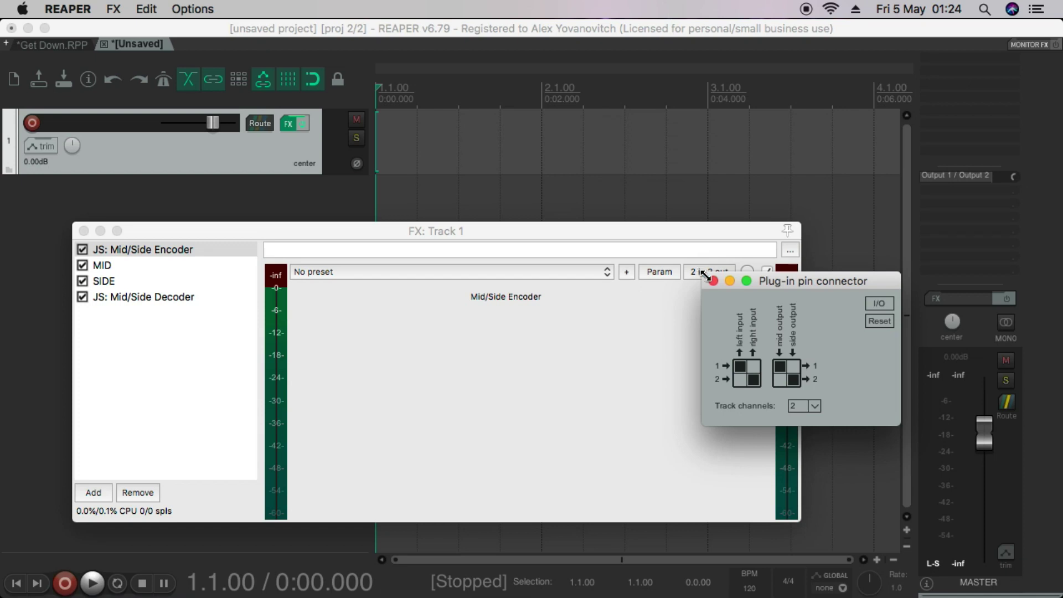
drag(785, 284, 467, 259)
click(500, 381)
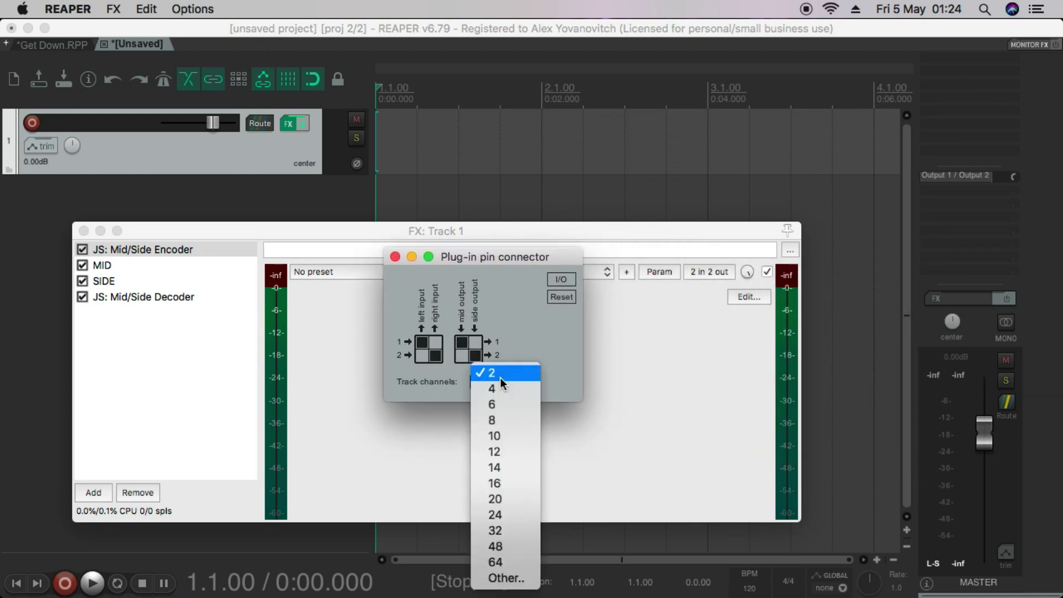
click(505, 400)
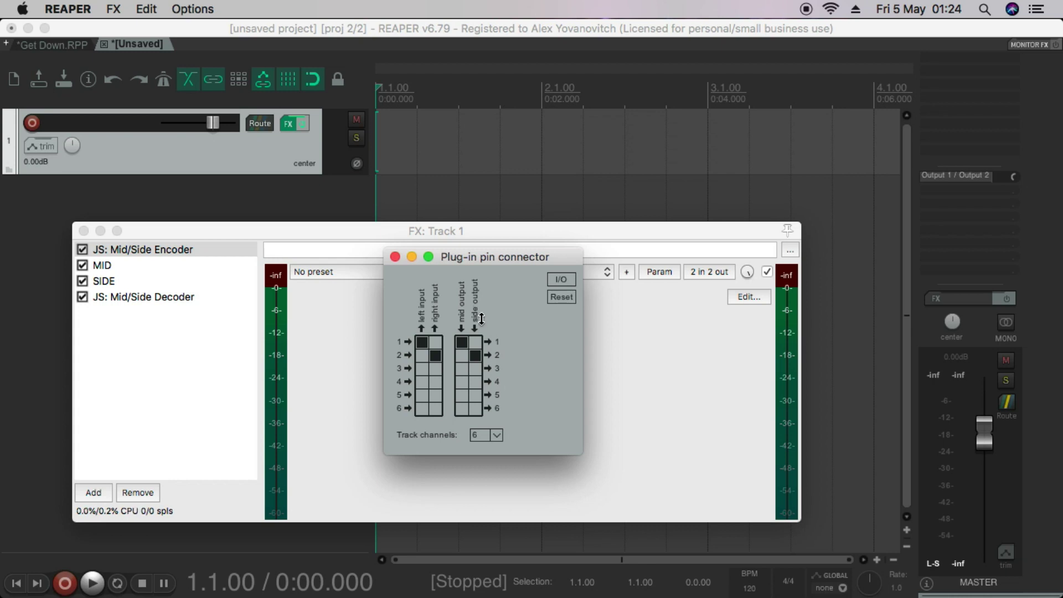
click(462, 342)
click(475, 355)
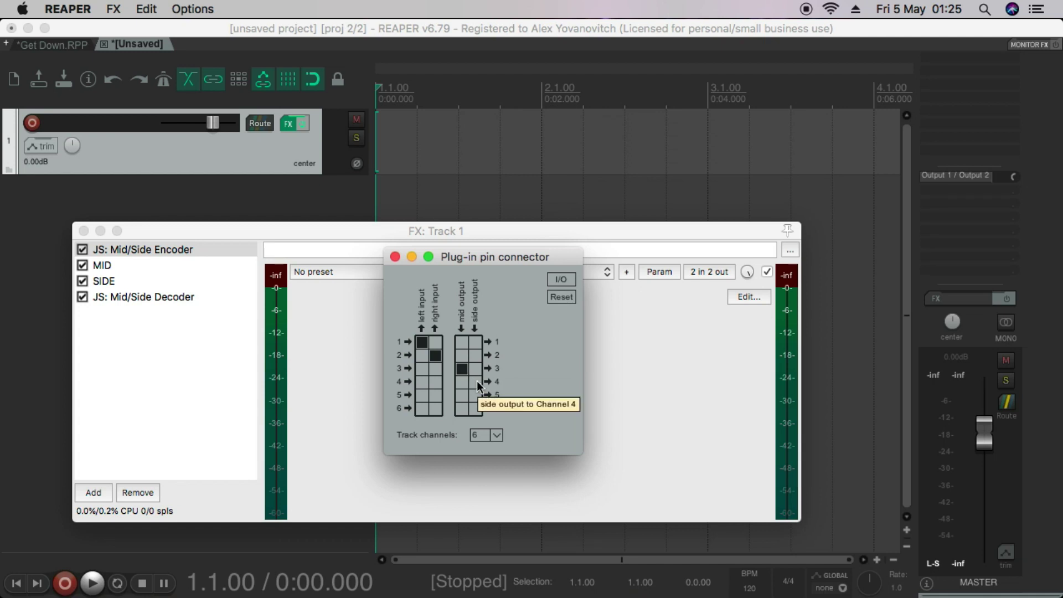
Route the MID EQ to take input from channel 3 and output to channel 5.
click(113, 265)
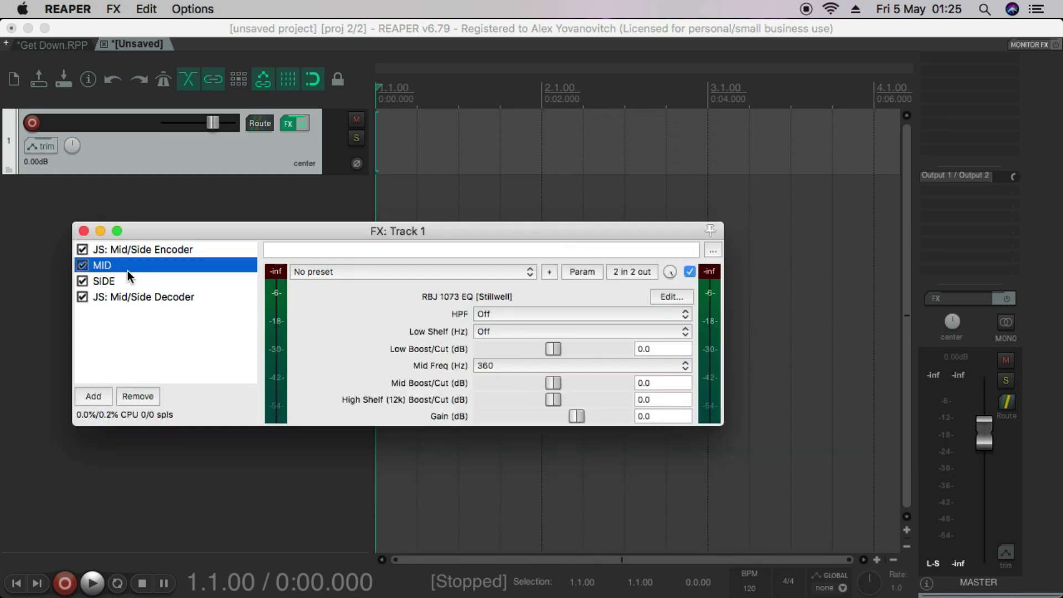
click(631, 272)
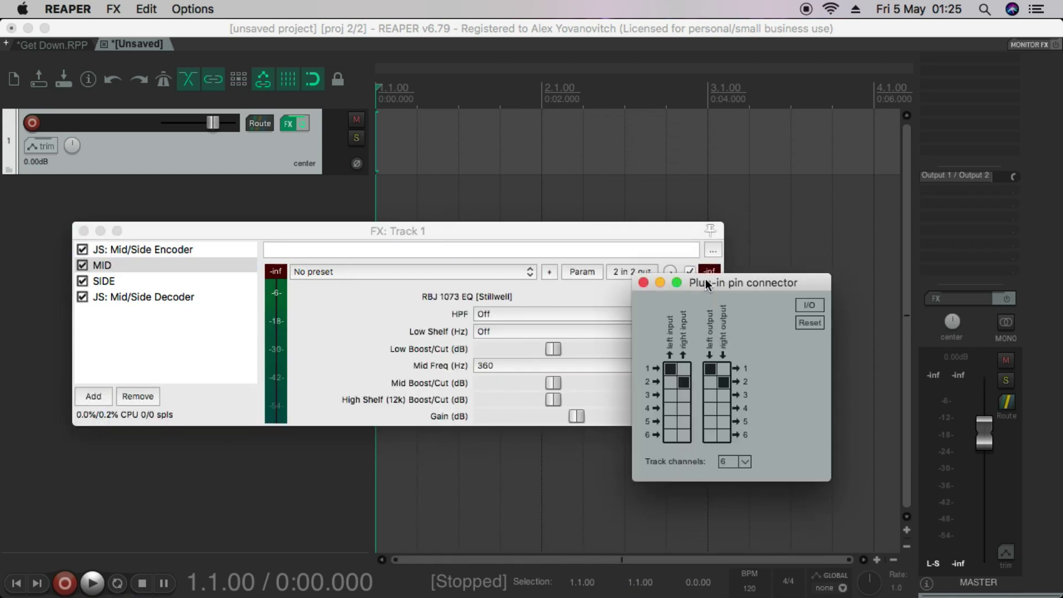
click(710, 368)
click(723, 381)
click(684, 382)
click(670, 369)
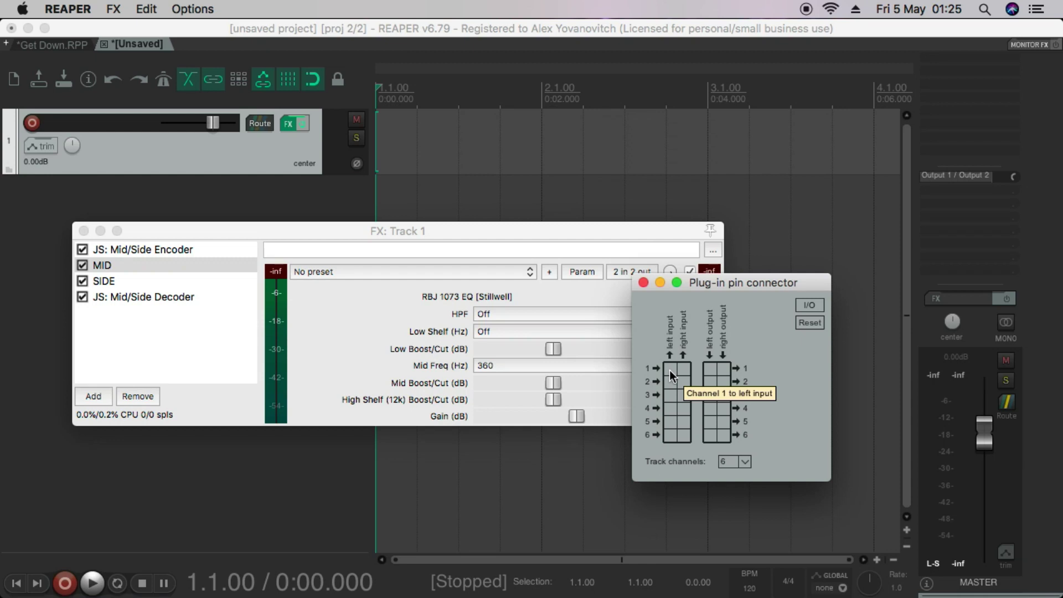
click(669, 395)
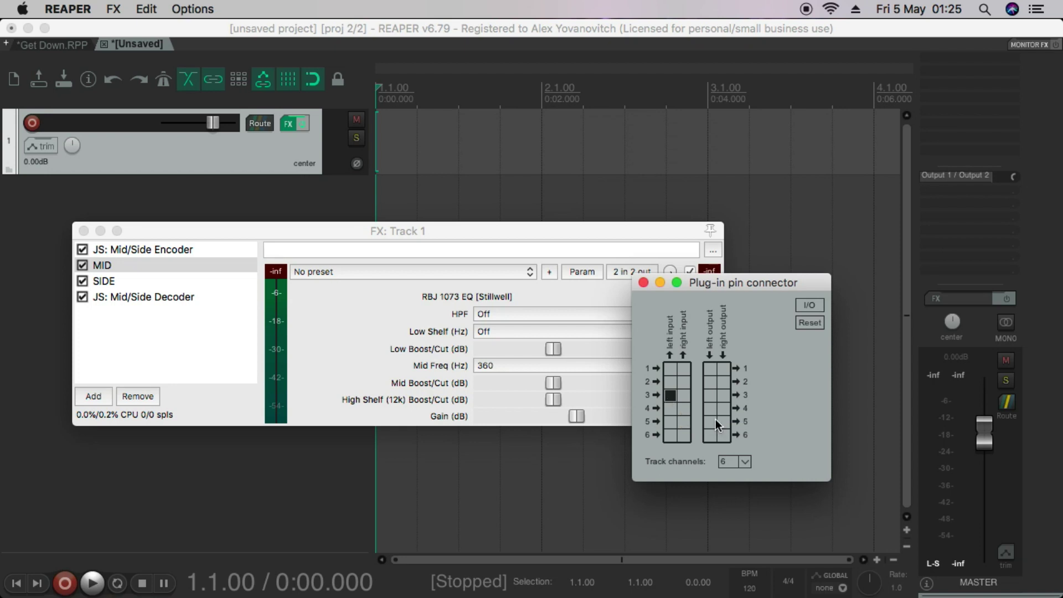
click(714, 422)
Route the SIDE EQ to take input from channel 4 and output to channel 6.
click(106, 281)
click(633, 272)
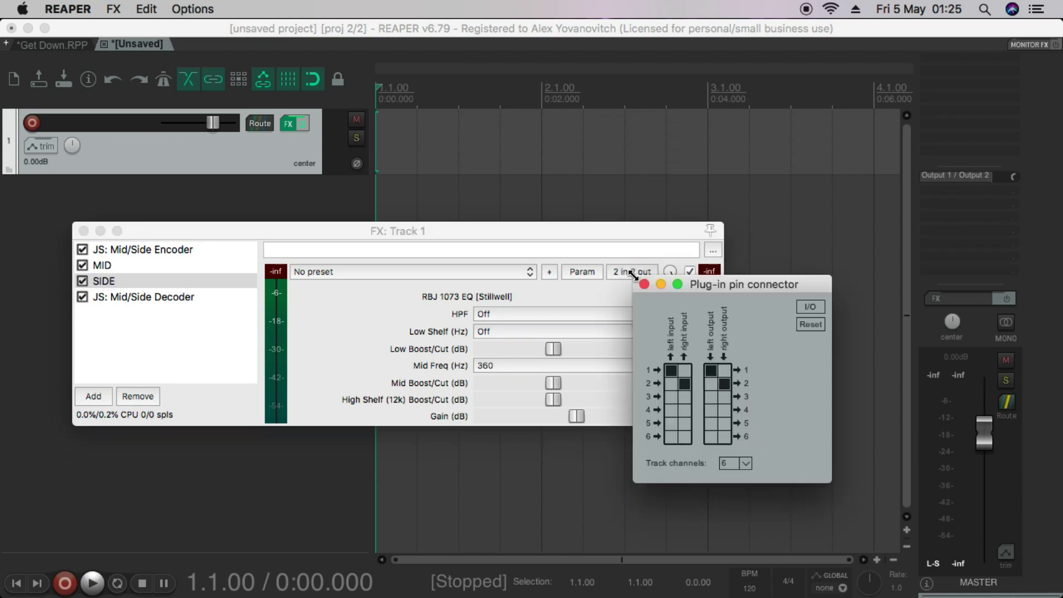
click(671, 369)
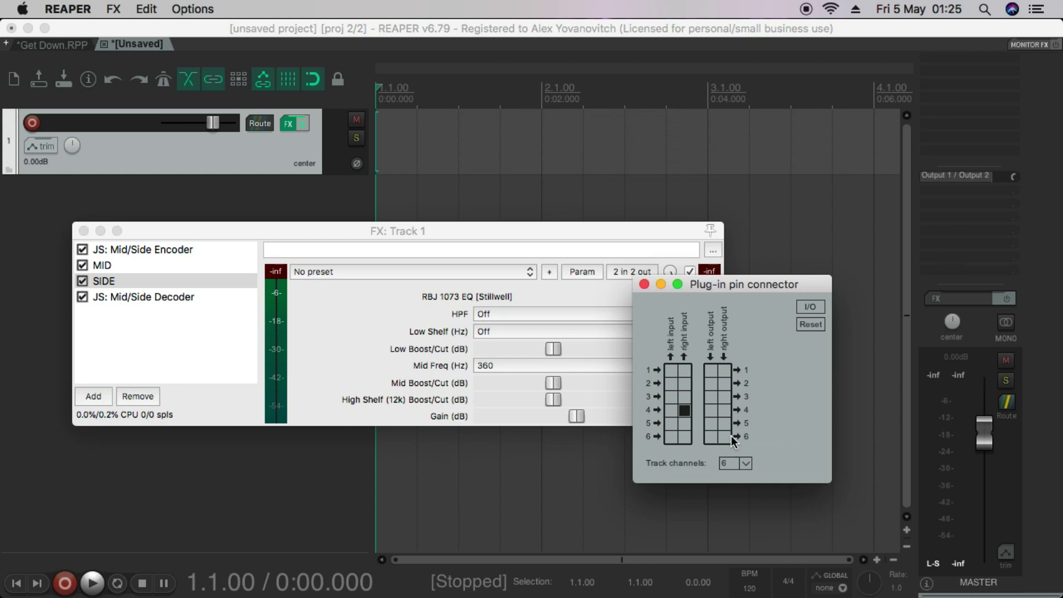
click(726, 437)
Map the Mid/Side Decoder's pins to read mid from channel 5 and side from channel 6.
click(121, 296)
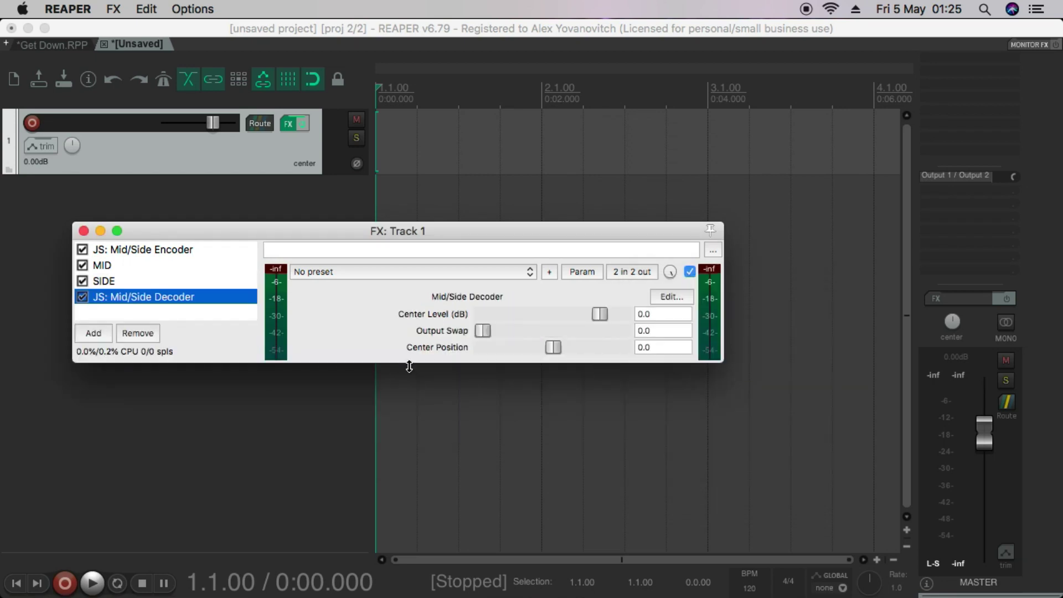
click(630, 271)
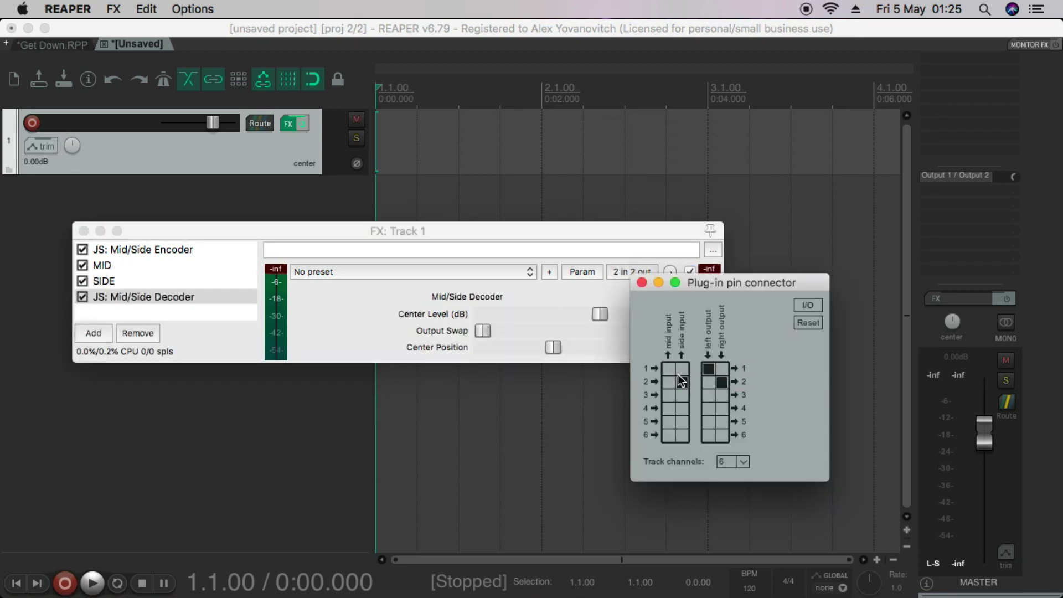
click(681, 439)
Close the decoder's pin routing and reposition the FX chain window.
drag(427, 231, 430, 228)
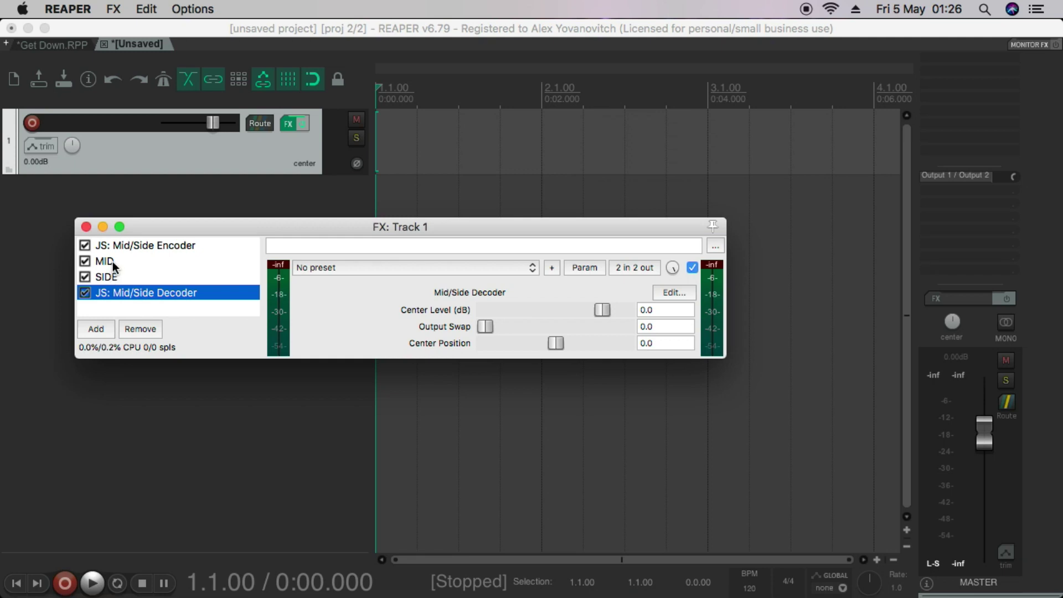
drag(207, 224, 538, 204)
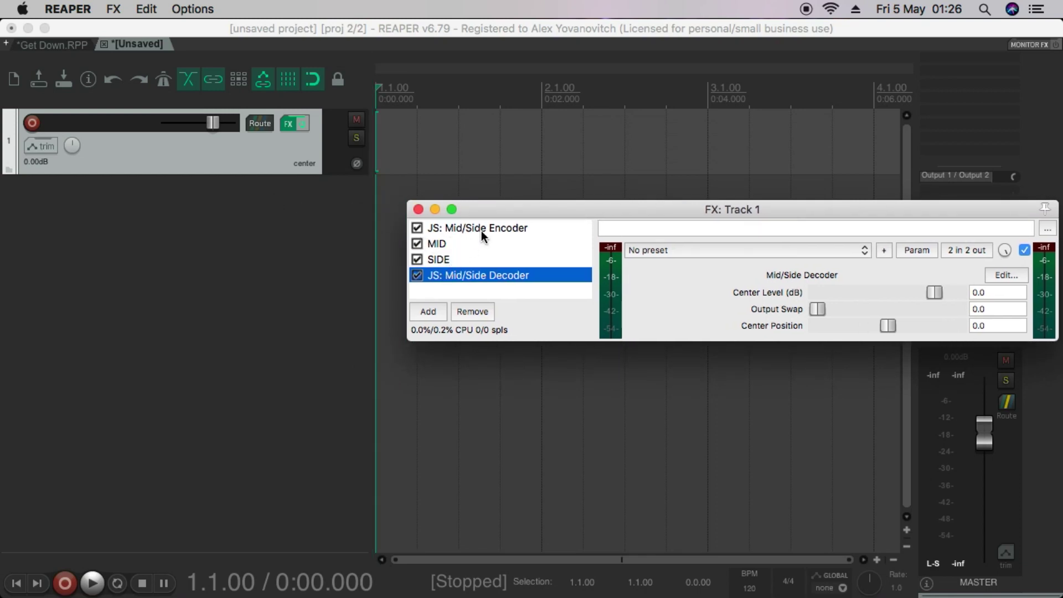
drag(489, 208, 481, 212)
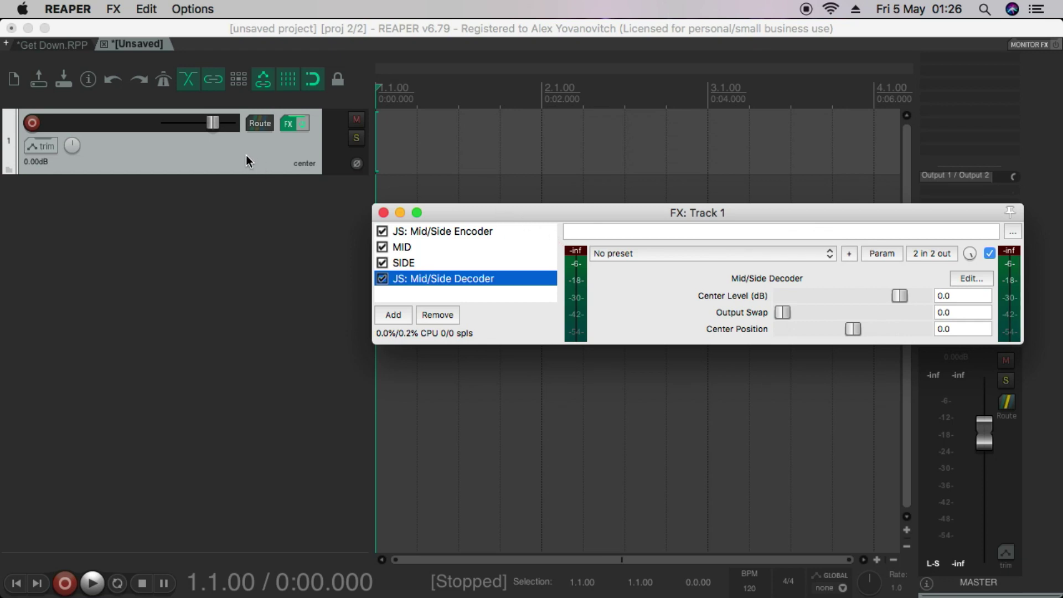
Make track 1 taller and bring up the File menu to import media.
drag(238, 173, 238, 232)
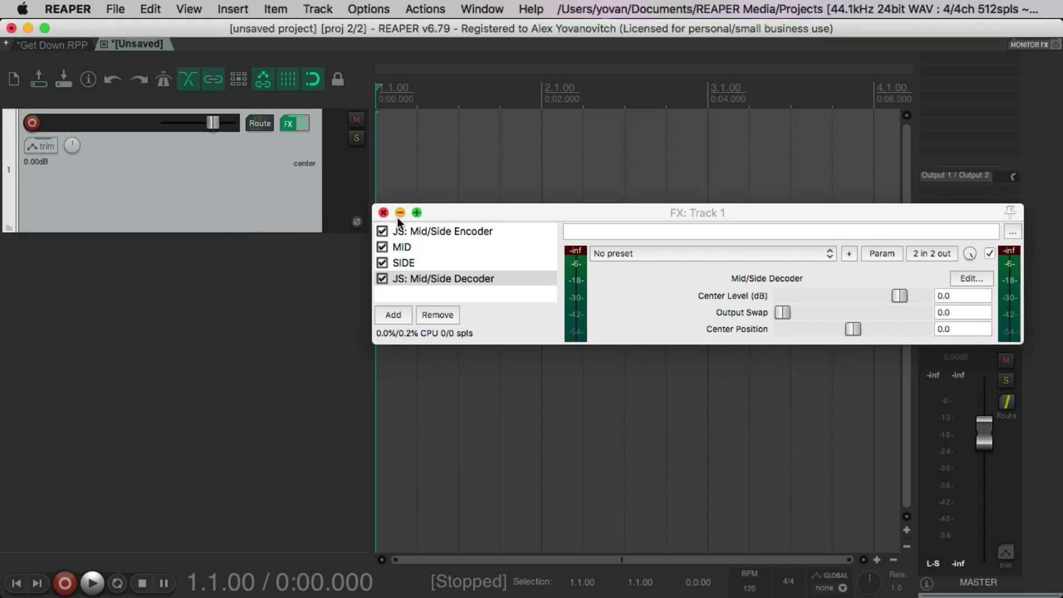
click(429, 214)
drag(441, 220, 448, 336)
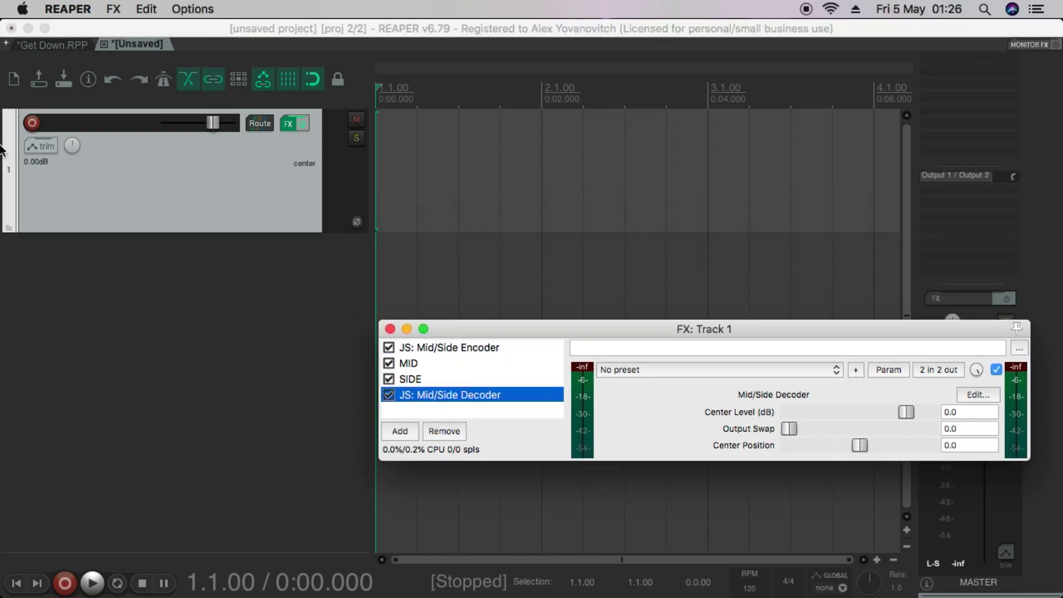
click(145, 155)
click(117, 9)
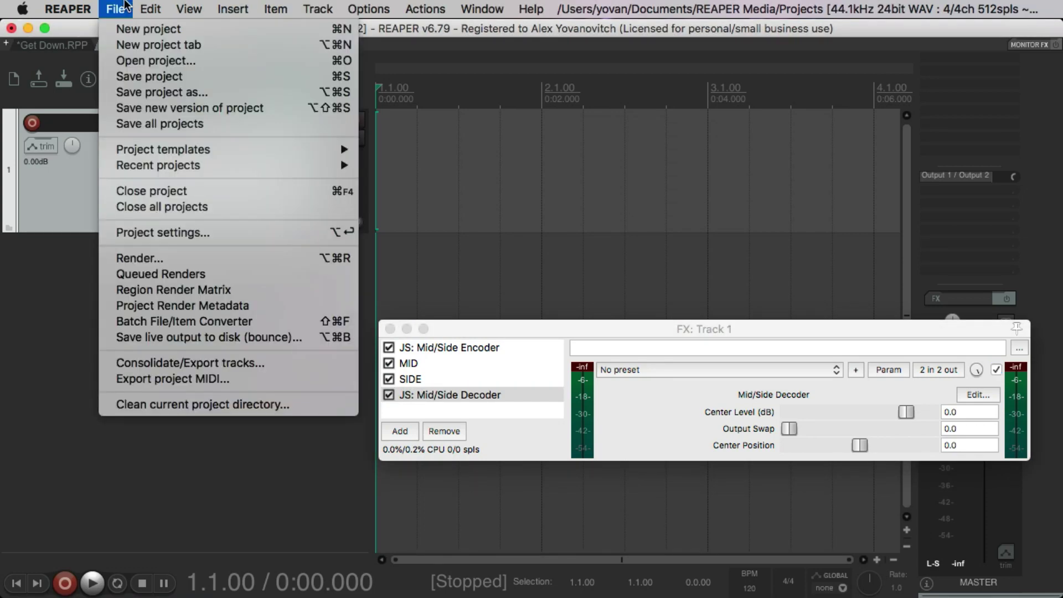
Import African-Snare-Beat-125-BPM-7-16-16-24-bit.wav onto track 1 and enable its master send.
mouse_move(232, 9)
click(244, 31)
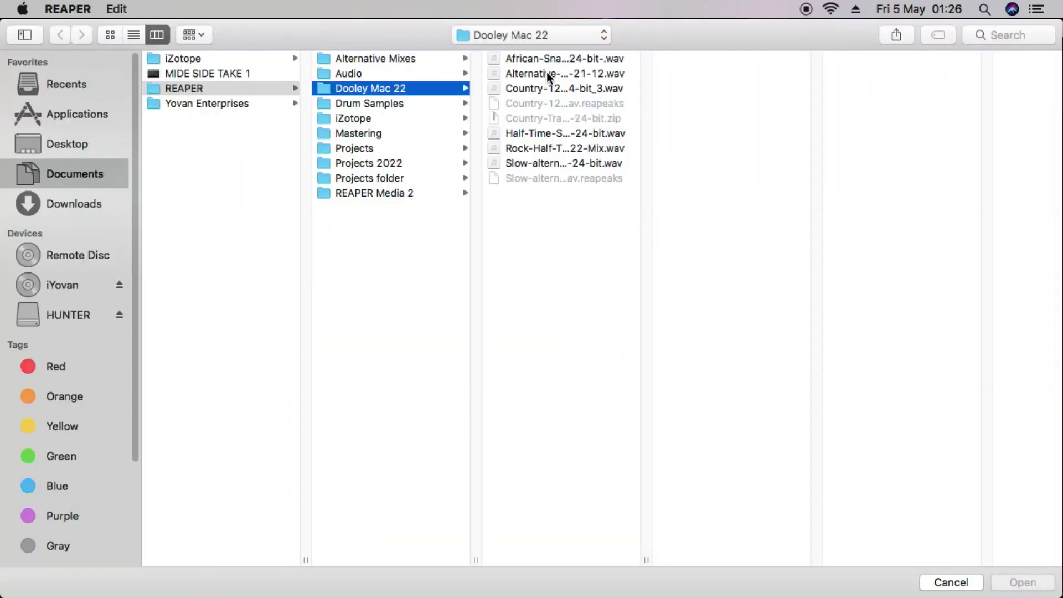
double_click(544, 58)
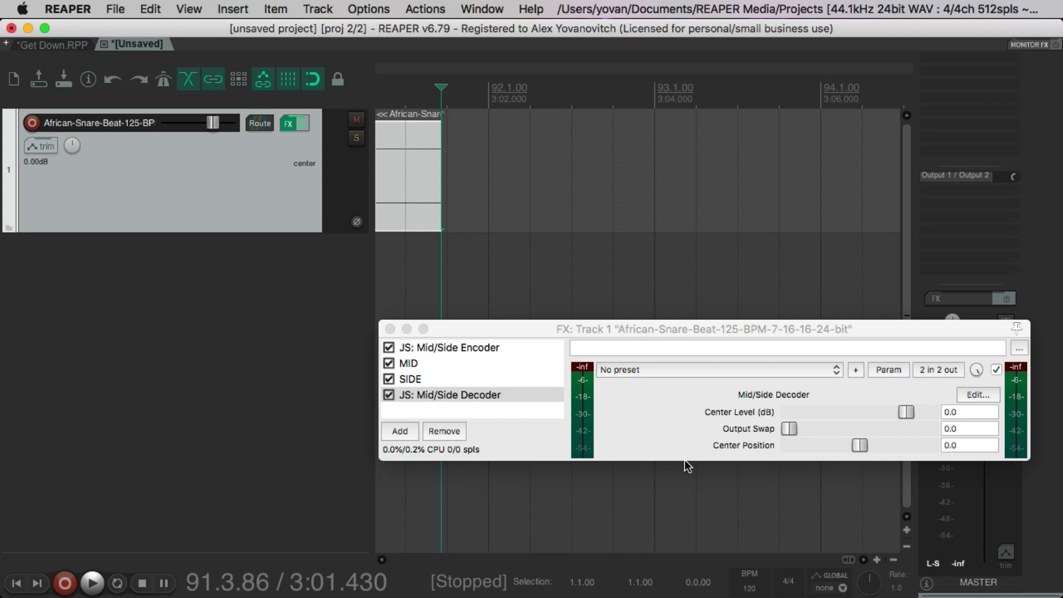
key(Home)
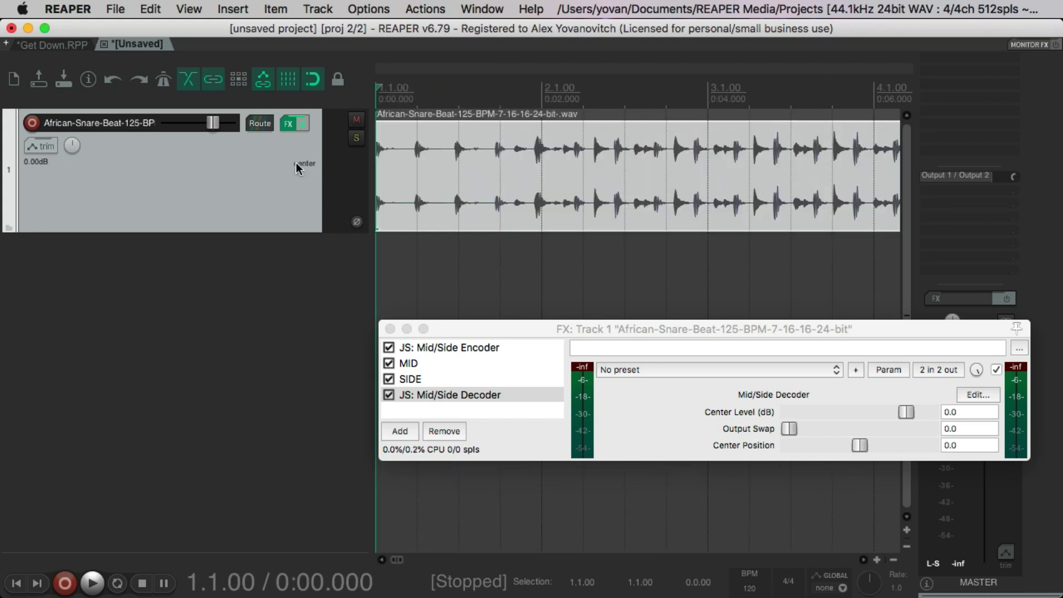
click(264, 128)
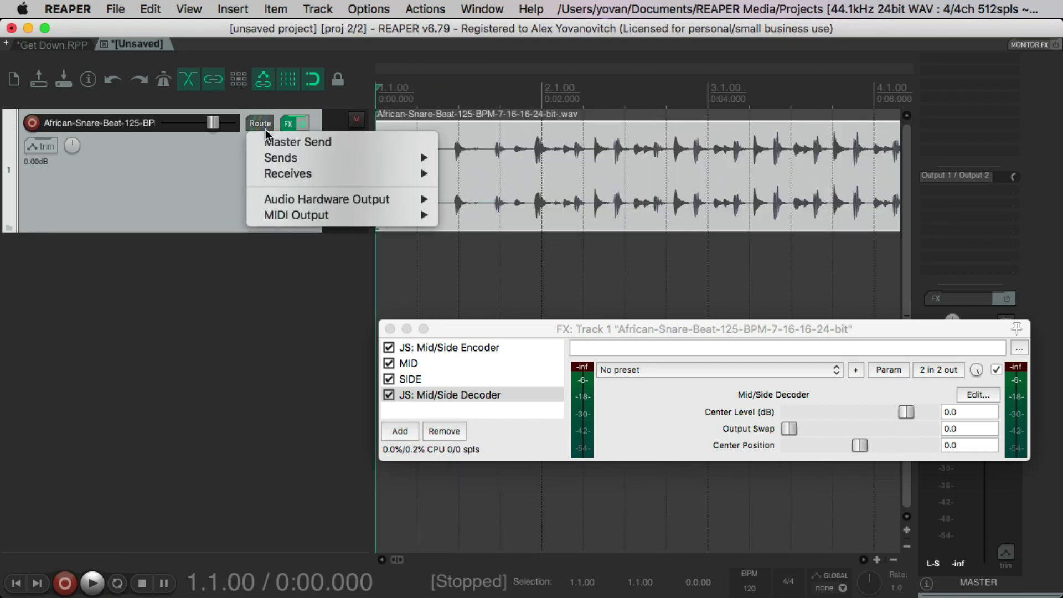
click(267, 139)
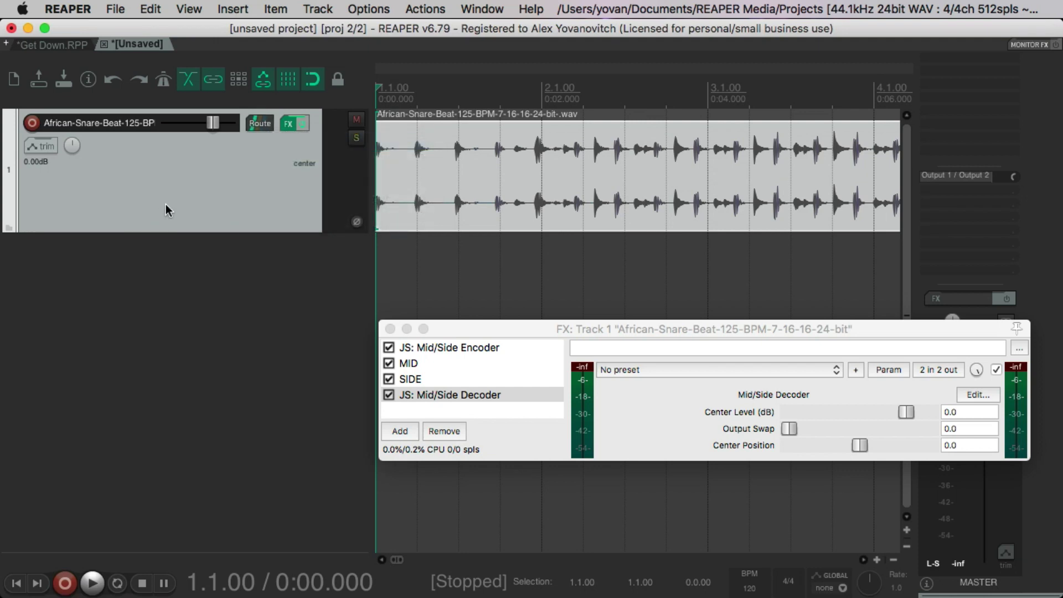
Audition the snare beat and lower its item volume to -9.68 dB.
key(space)
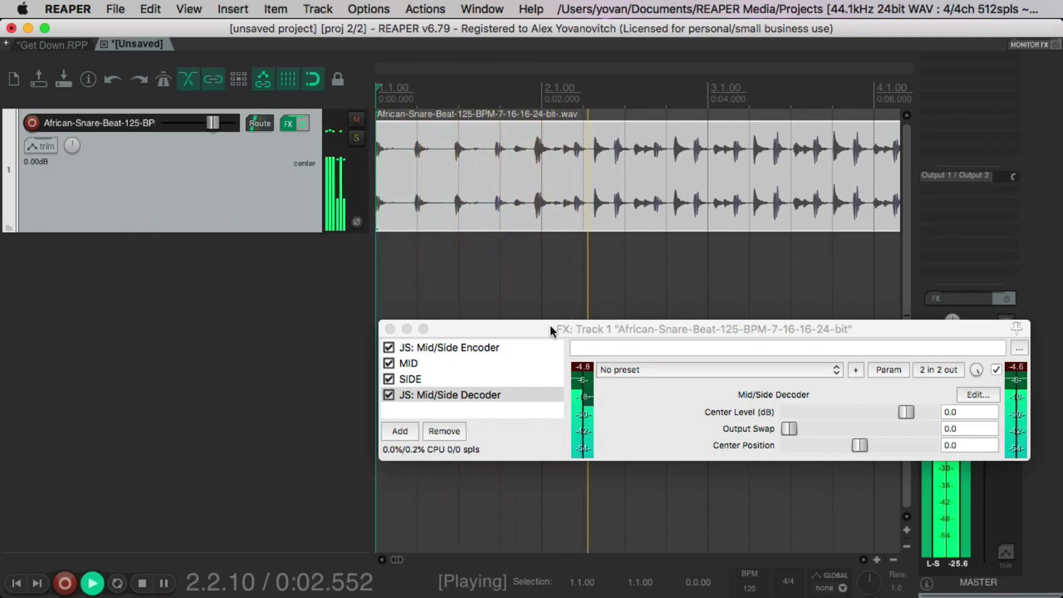
drag(550, 330, 250, 328)
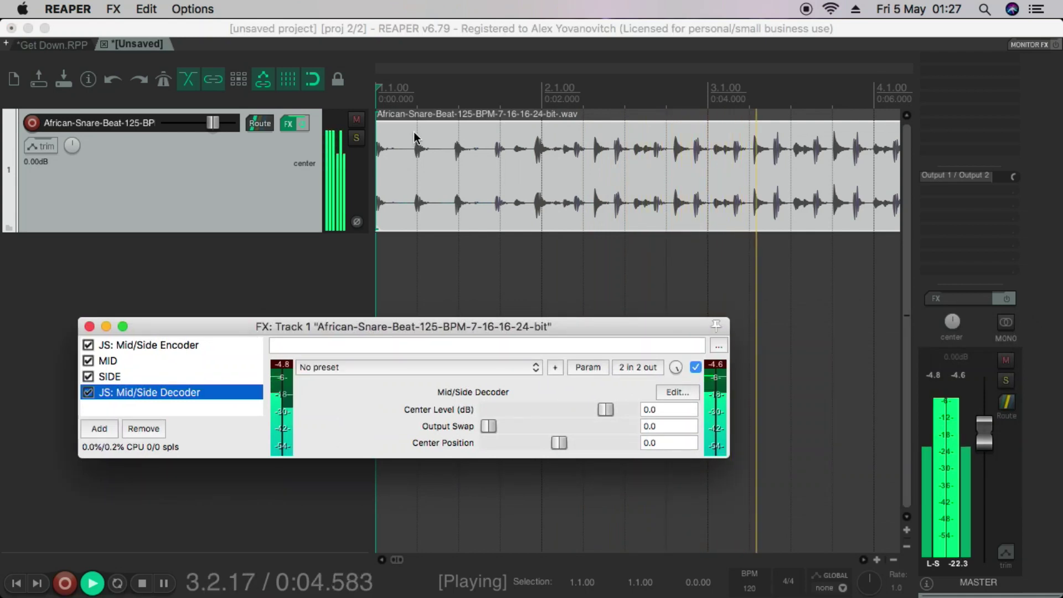
mouse_move(419, 123)
mouse_down()
mouse_move(419, 238)
mouse_move(417, 195)
mouse_up()
key(space)
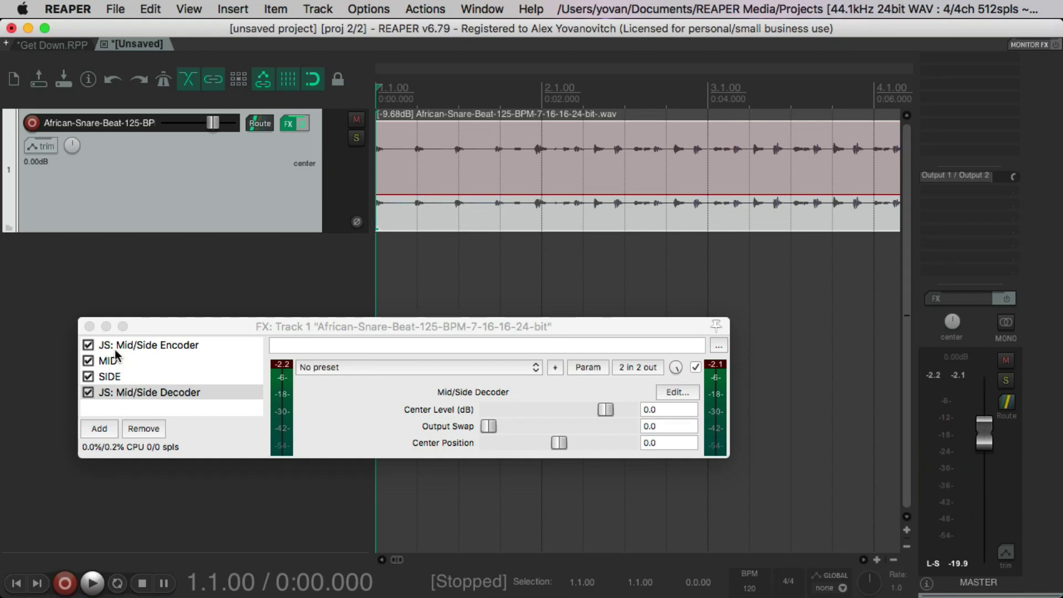
drag(170, 329, 455, 123)
Insert the Midside to Crossover template tracks: Encoder, Center, Sides and Blend.
click(211, 336)
right_click(211, 337)
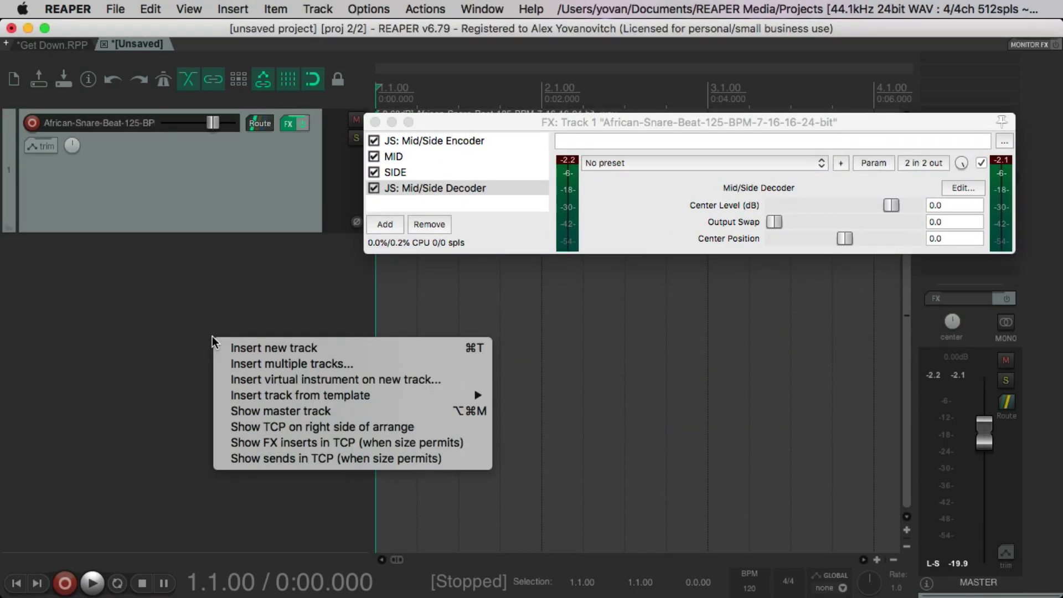
mouse_move(294, 394)
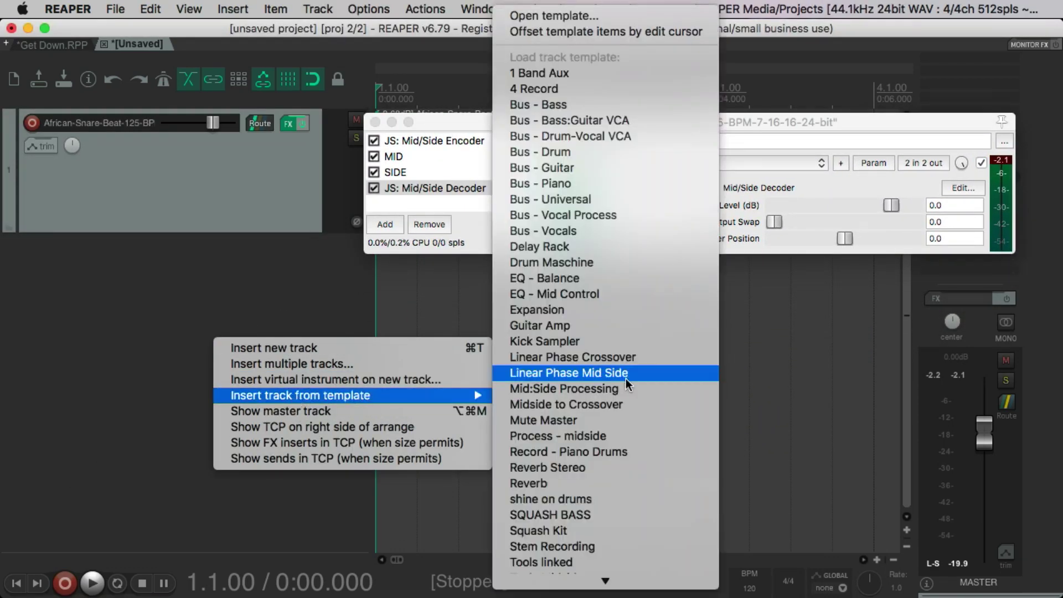
click(624, 404)
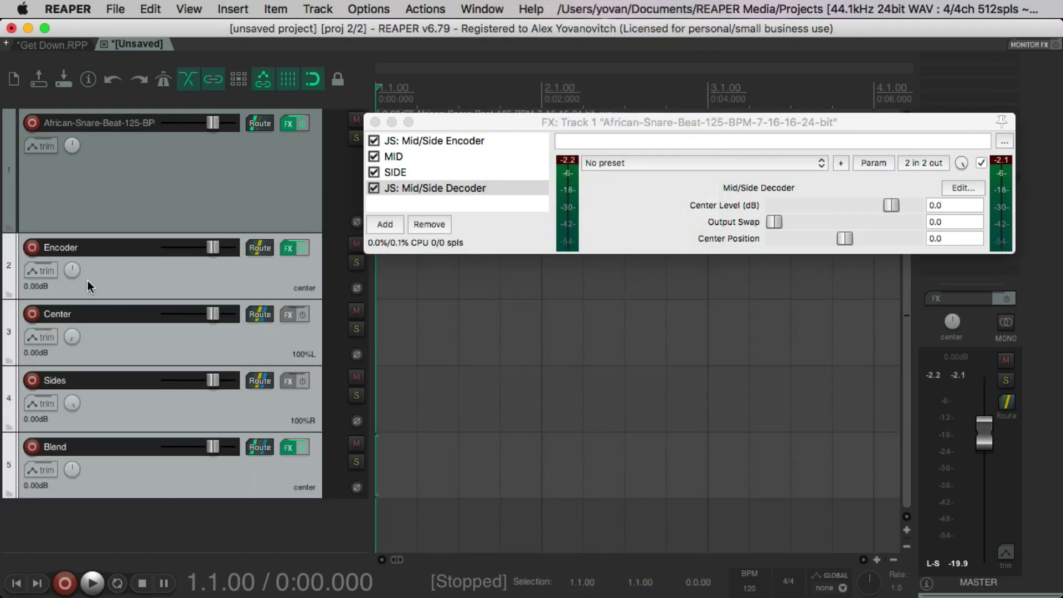
Turn off track 1's master send and send it post-fader to the Encoder track.
click(181, 211)
click(200, 283)
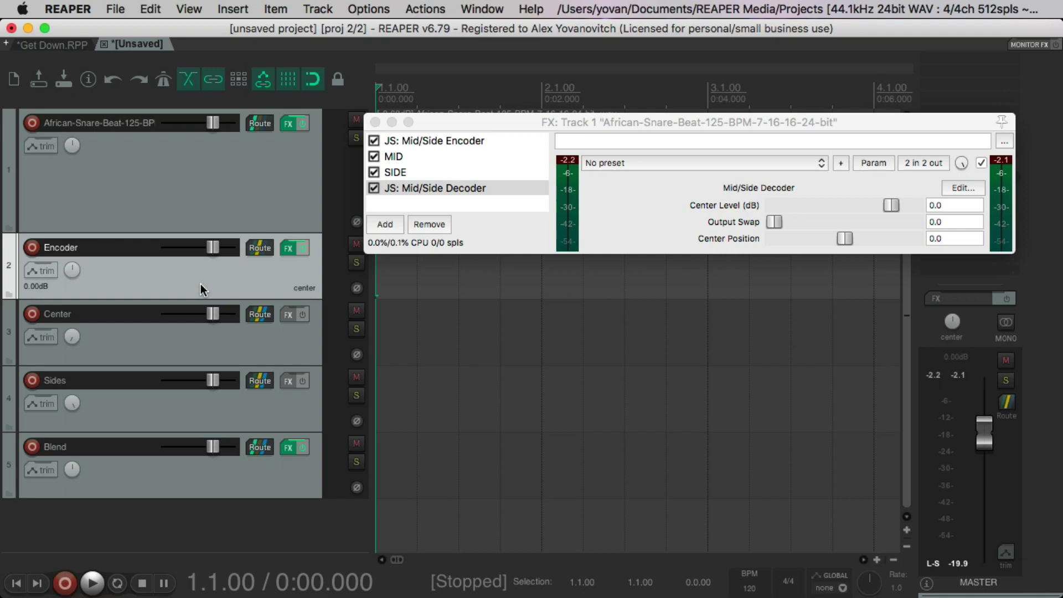
click(256, 128)
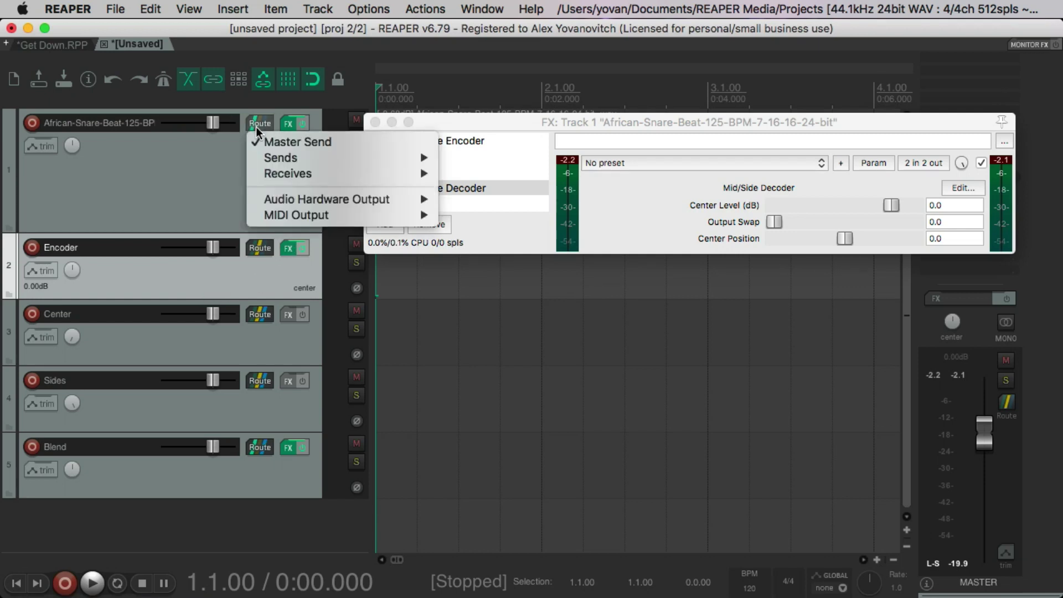
click(267, 144)
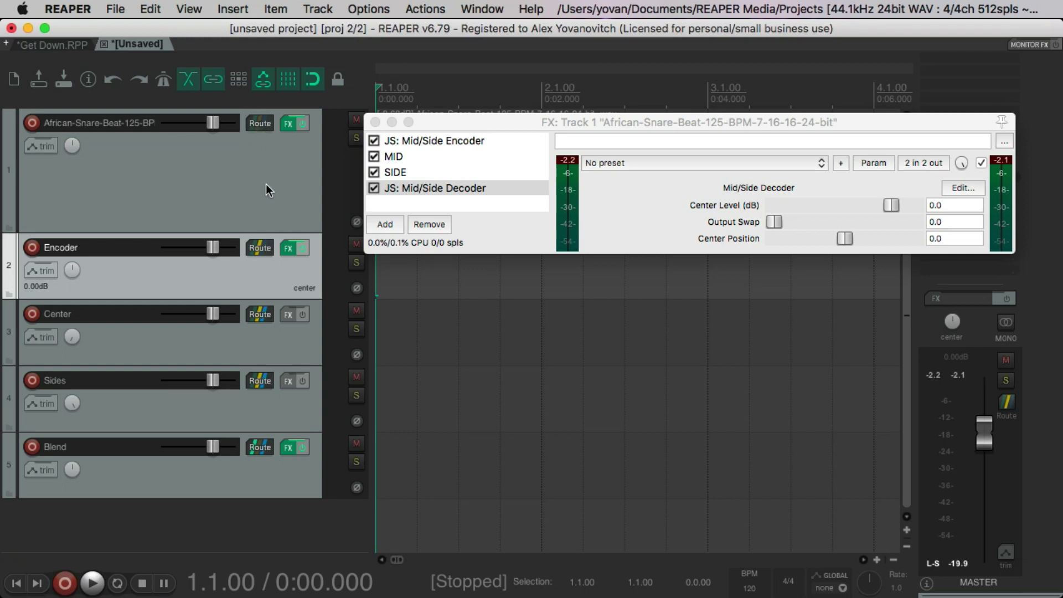
drag(264, 214, 266, 258)
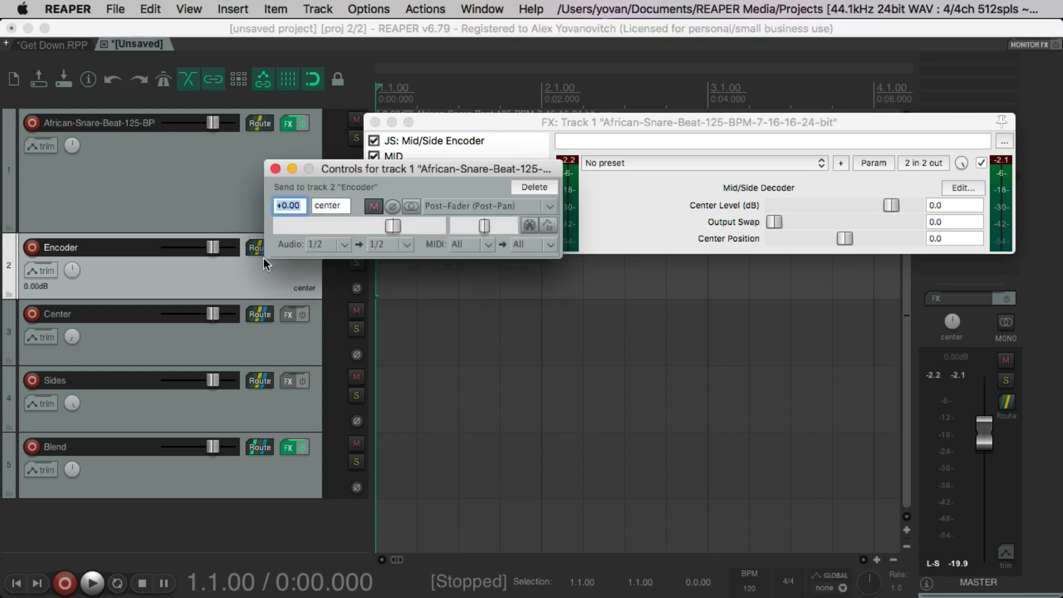
click(275, 168)
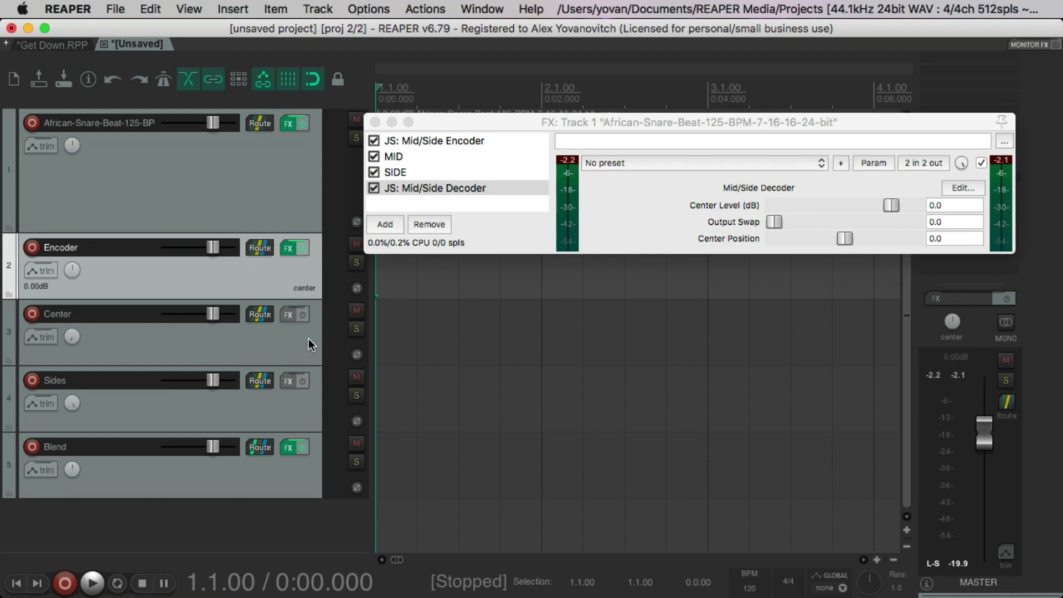
click(355, 332)
click(355, 333)
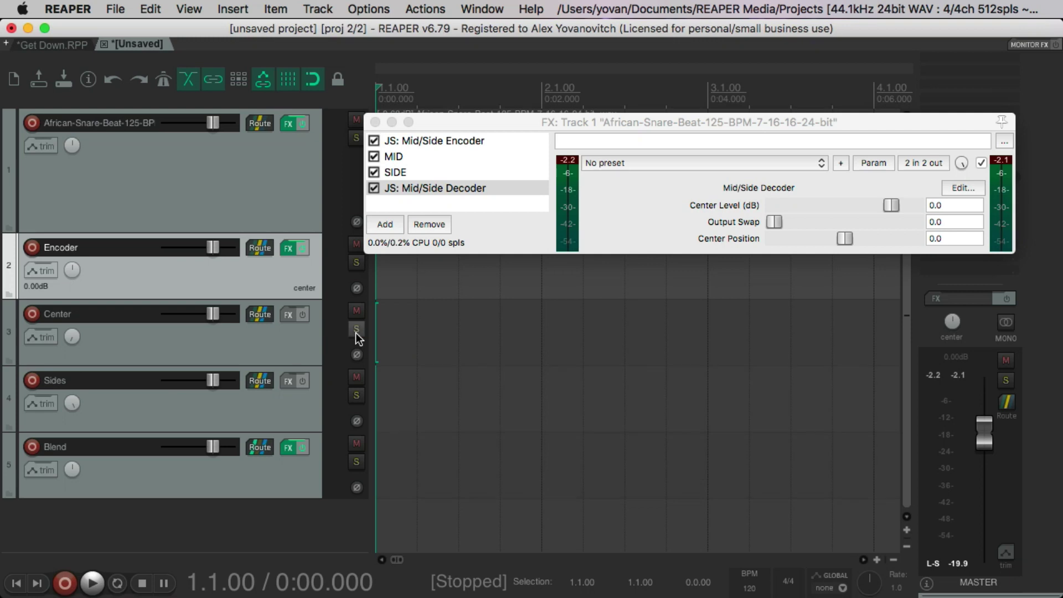
click(358, 393)
click(359, 393)
drag(538, 121, 563, 174)
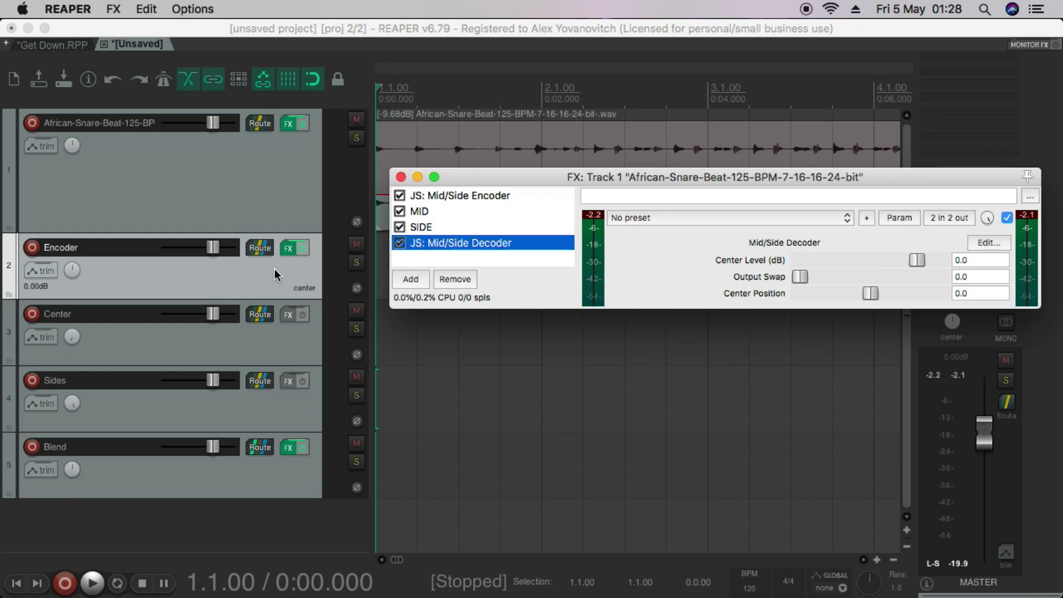
Solo the Center track during playback and cut the MID EQ's high shelf to -0.8 dB.
key(space)
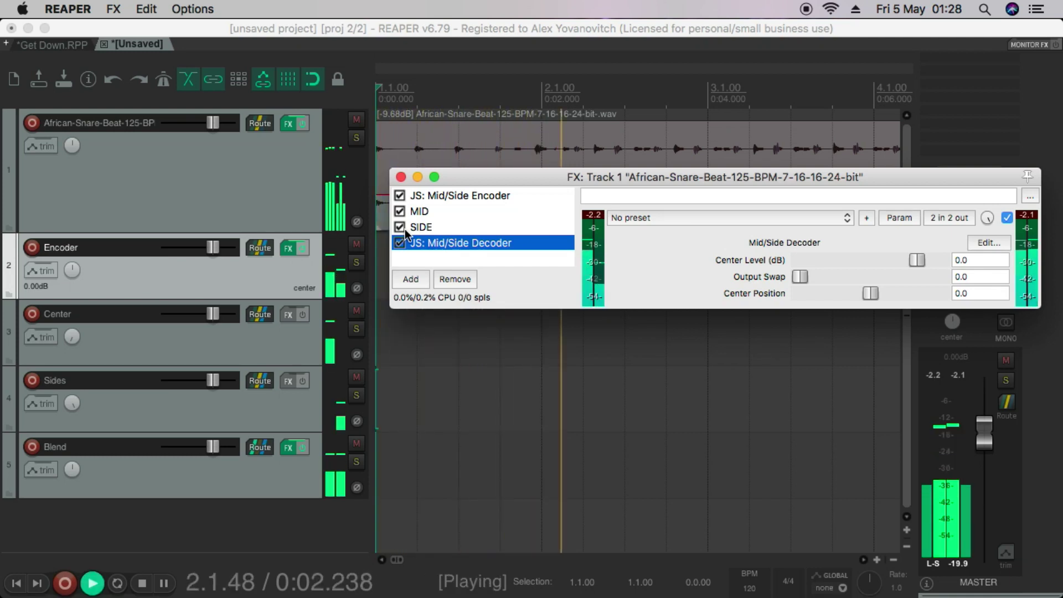
click(357, 329)
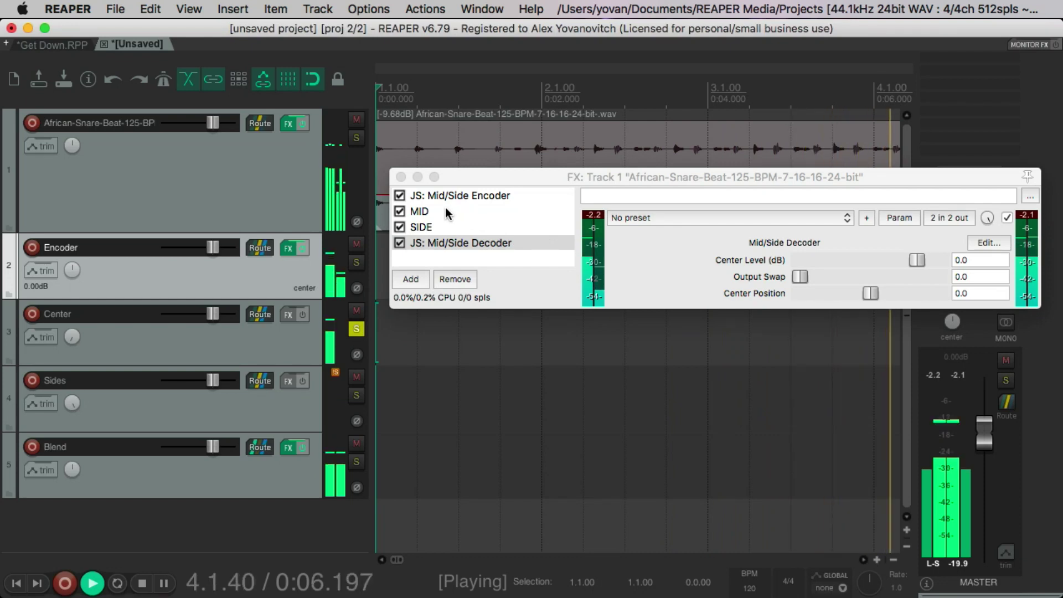
click(425, 210)
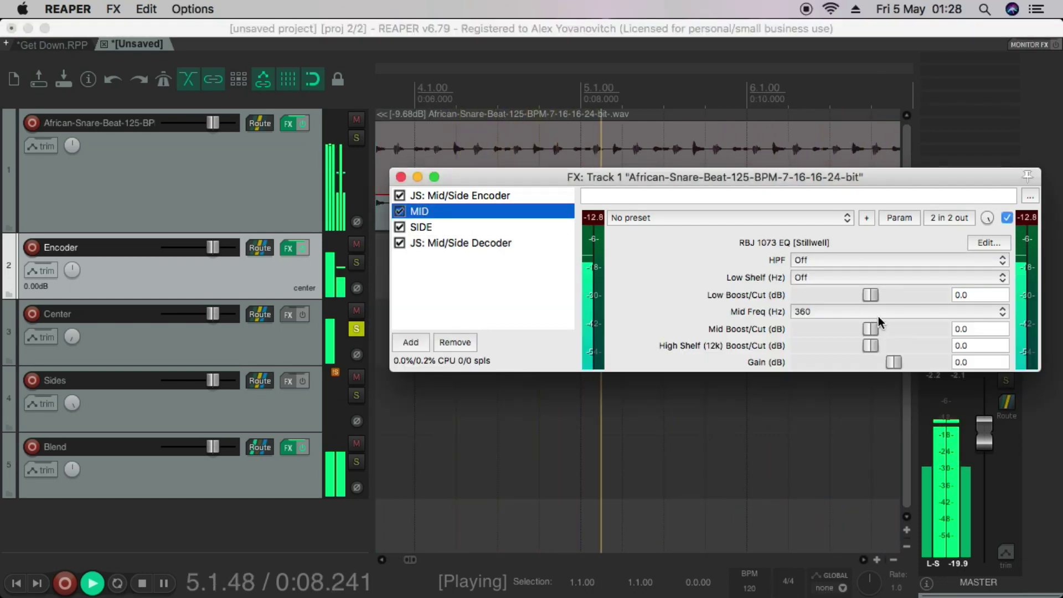
drag(870, 344, 785, 337)
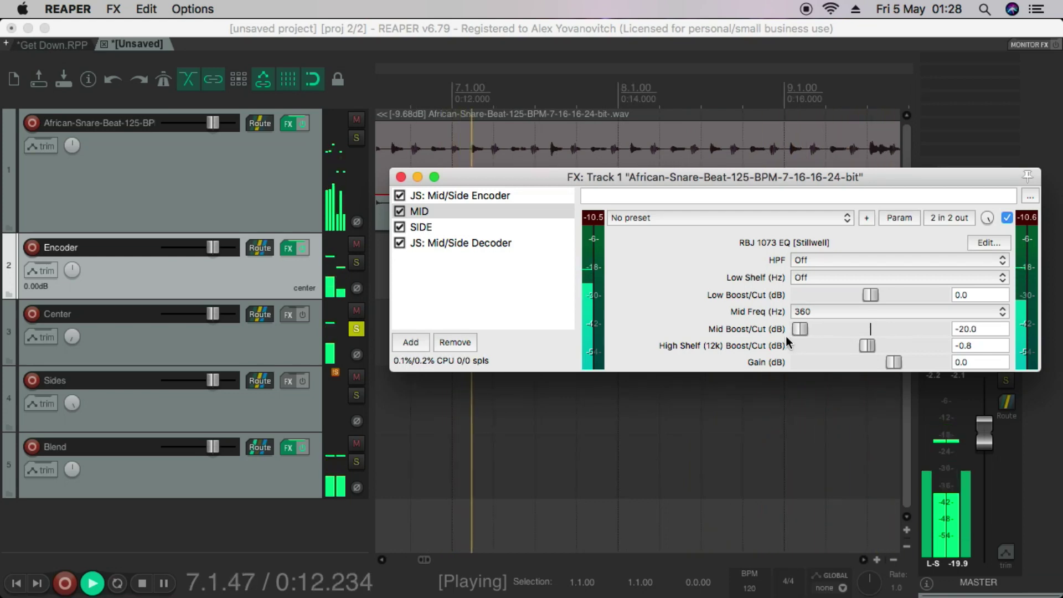
key(space)
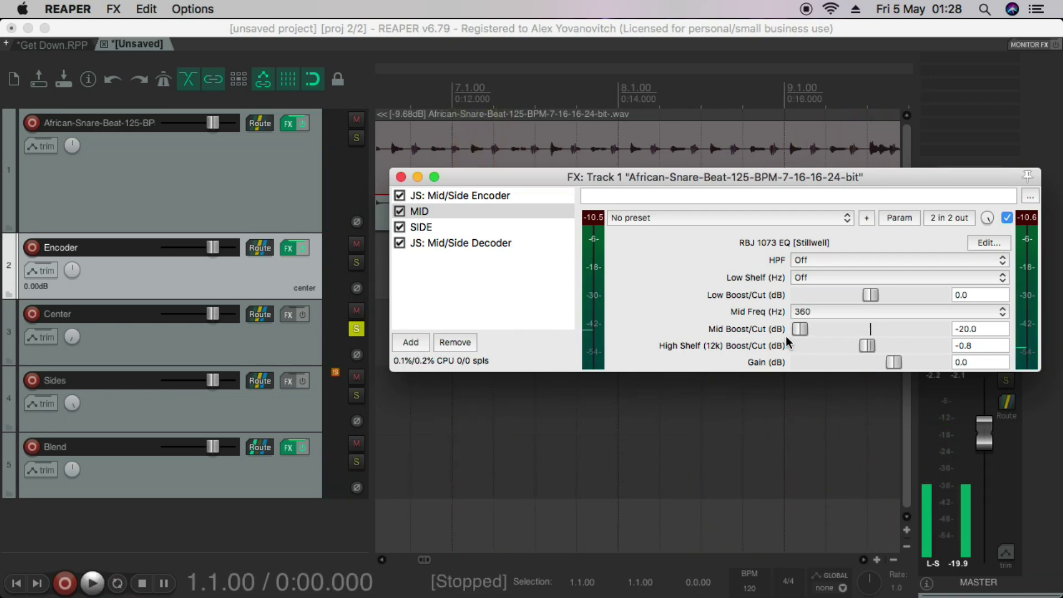
Solo the Sides track, adjust the mid band, and pull low band and gain to -20 dB.
click(356, 329)
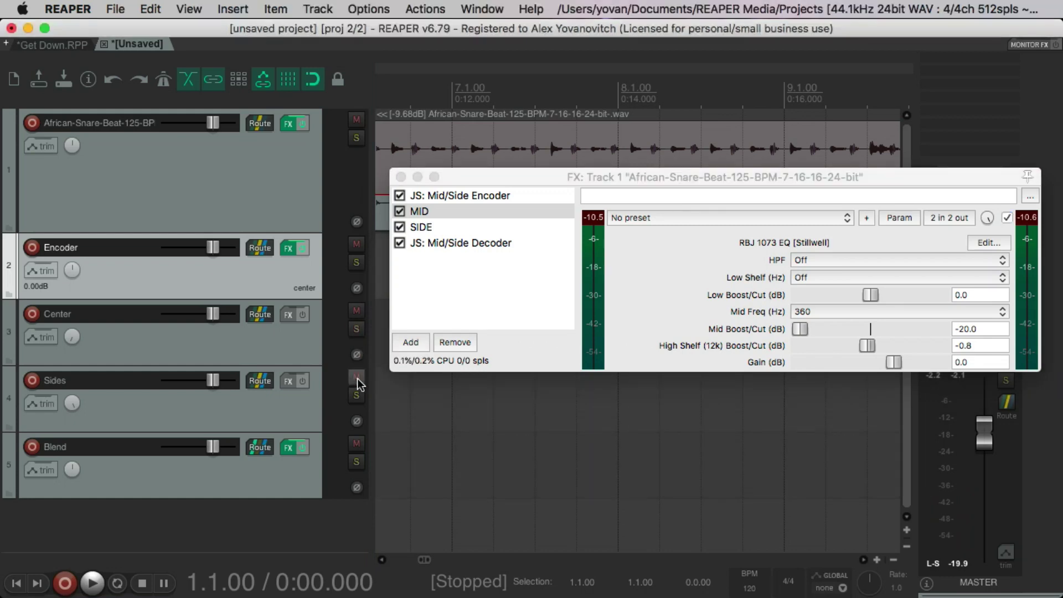
click(356, 395)
key(space)
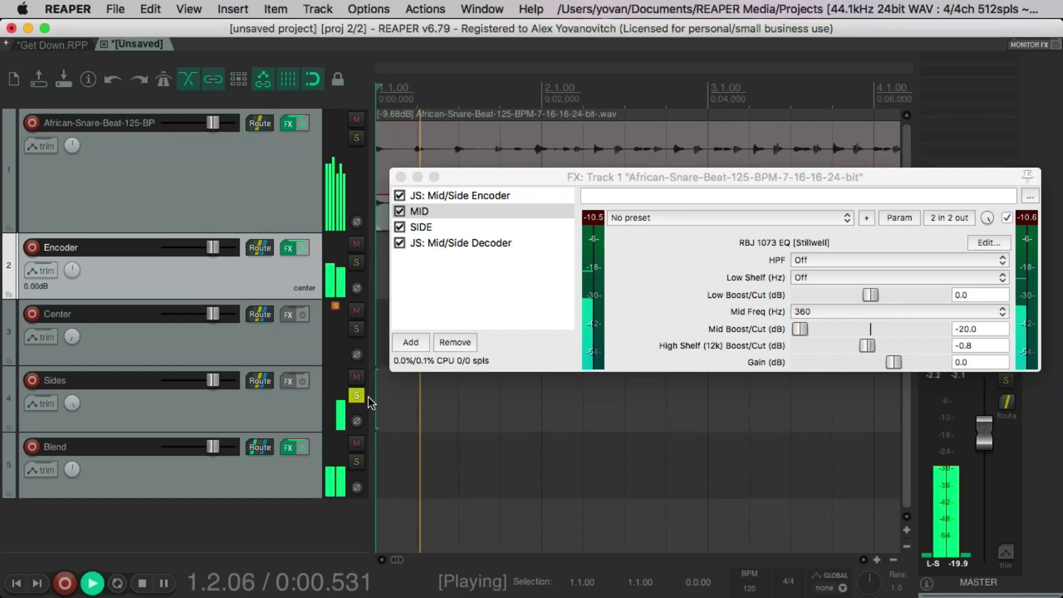
drag(800, 329, 780, 344)
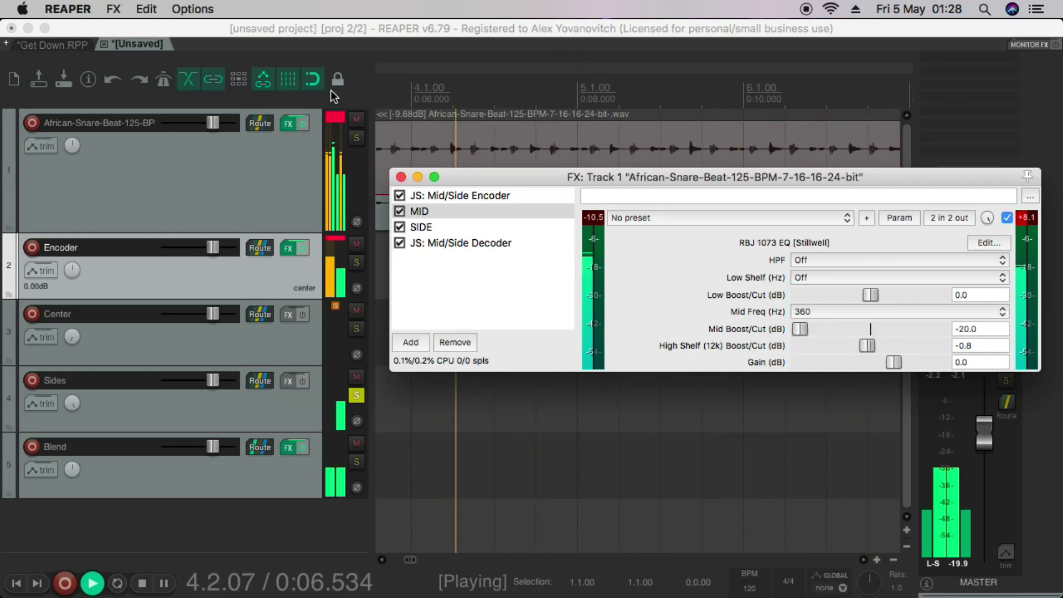
click(354, 259)
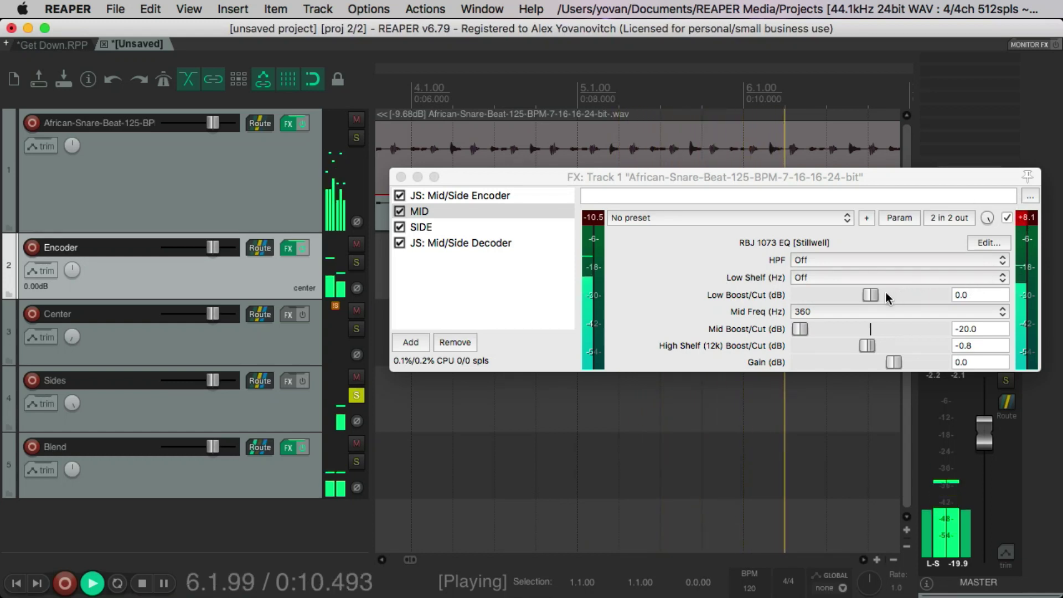
drag(870, 294, 761, 303)
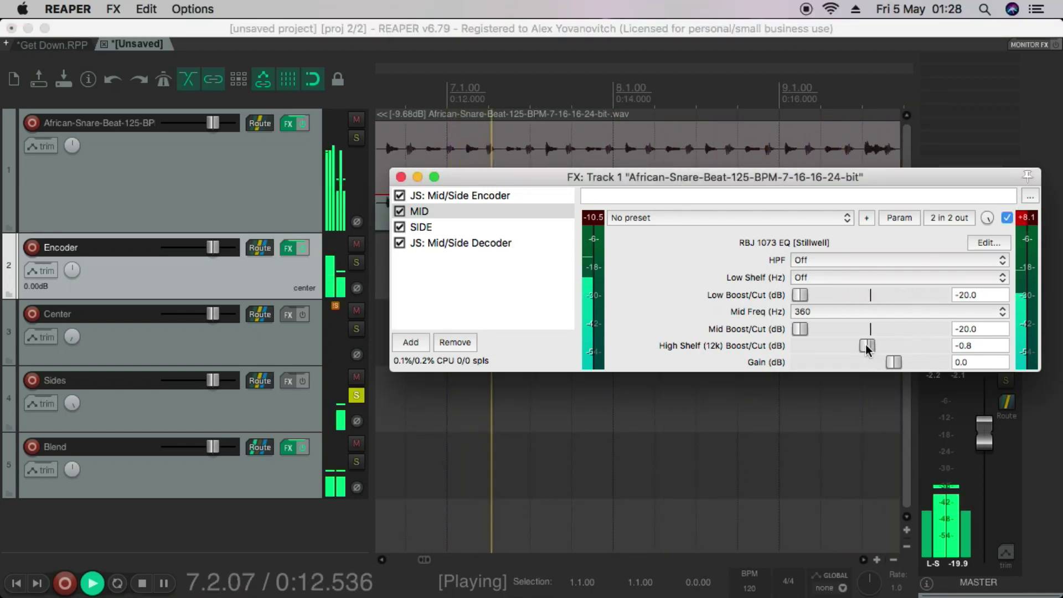
drag(894, 361, 778, 360)
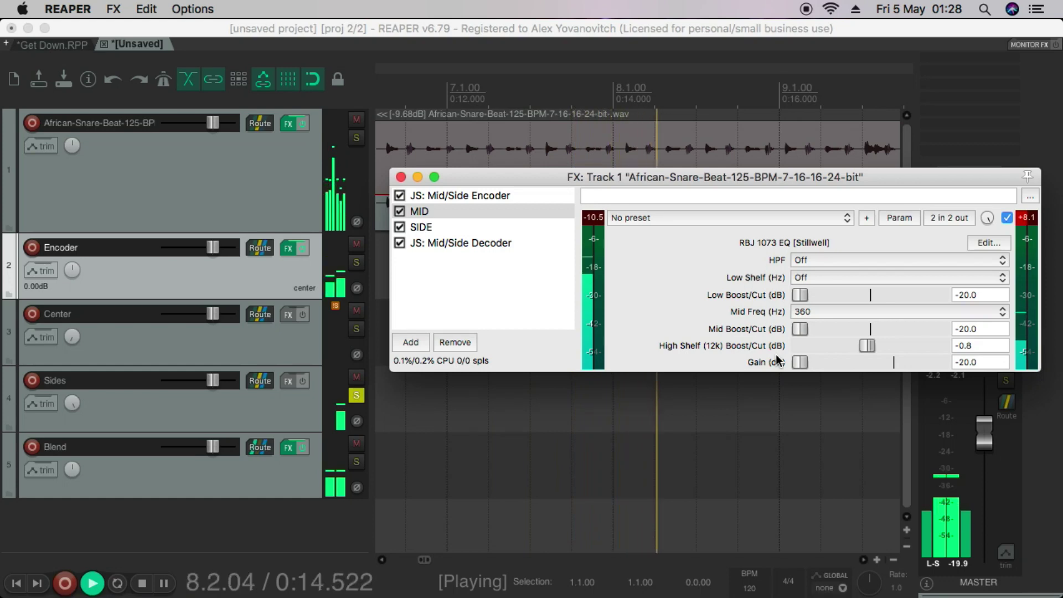
key(space)
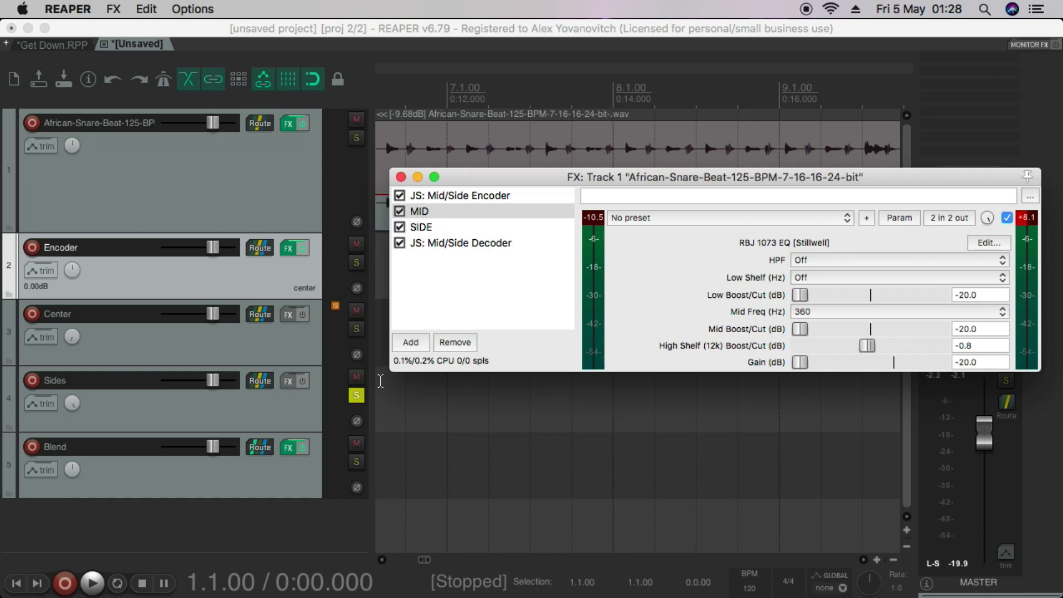
During playback, set the SIDE EQ's Mid Boost/Cut to 8.4 dB and Gain to -12.6 dB, then unsolo Sides.
click(419, 227)
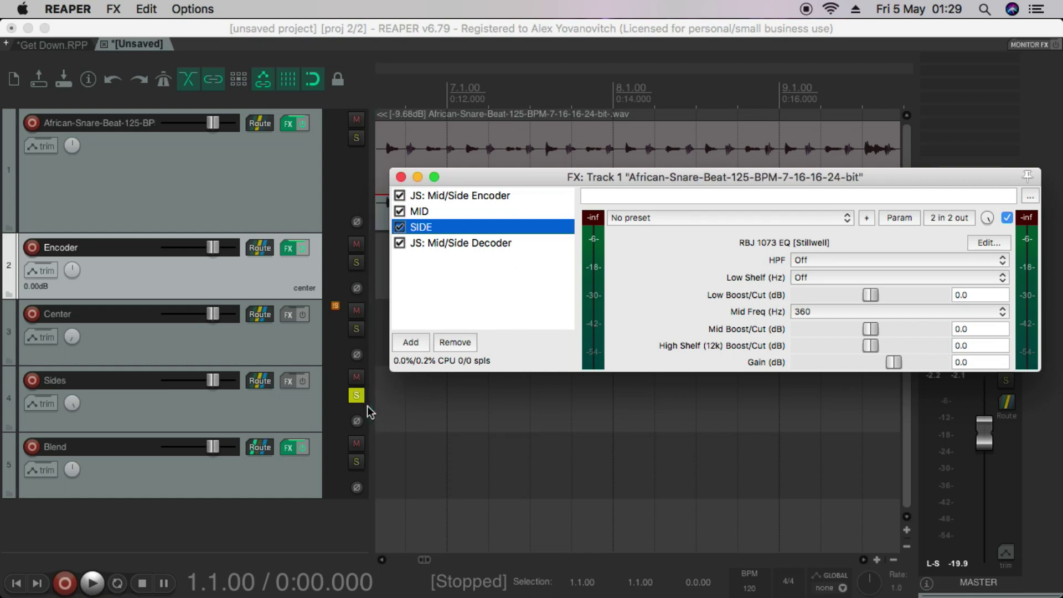
key(space)
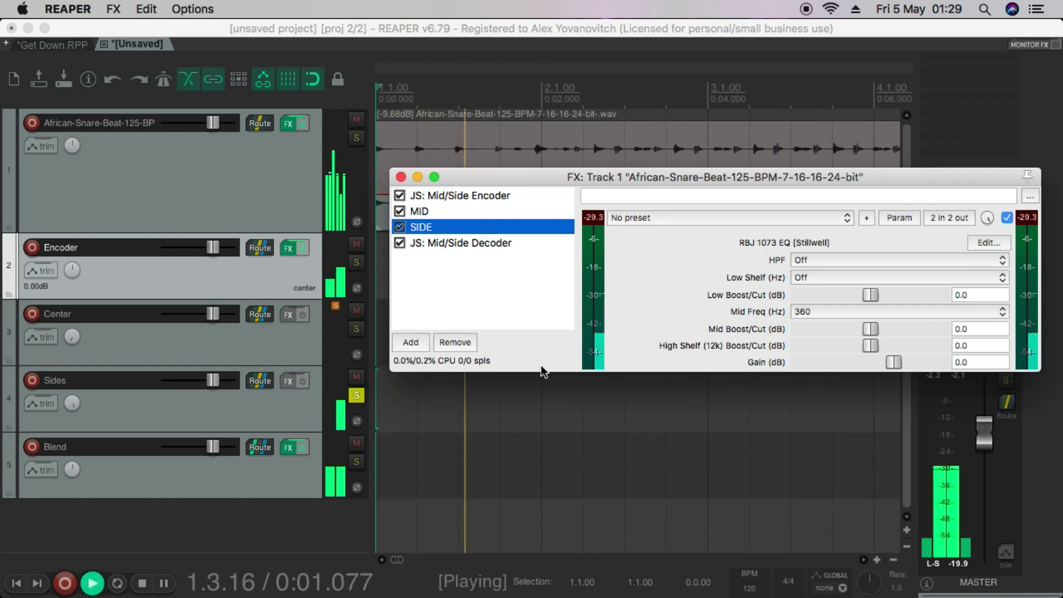
drag(872, 329, 836, 364)
key(space)
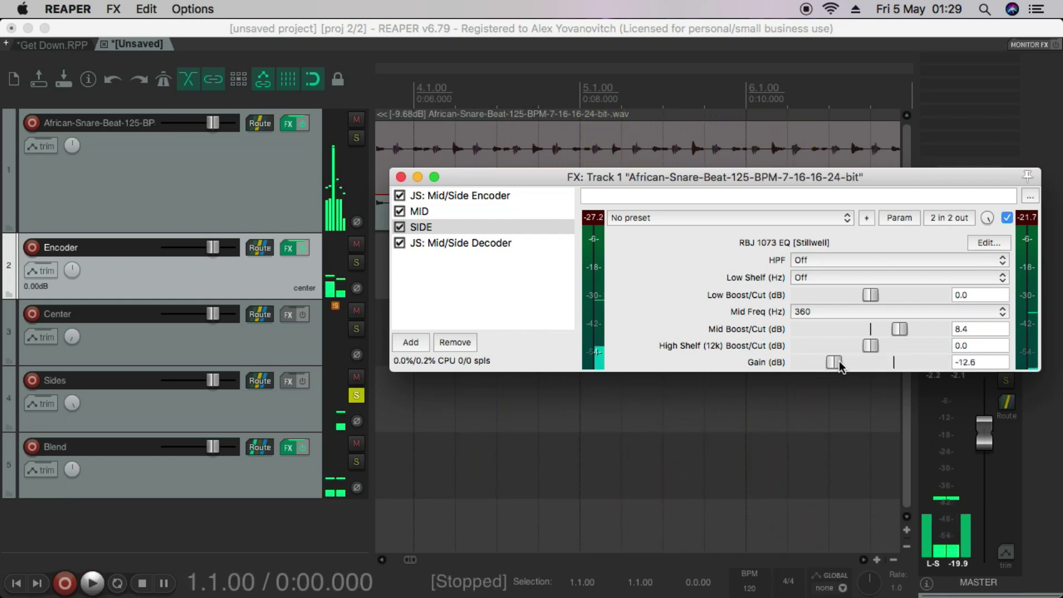
click(357, 396)
click(357, 395)
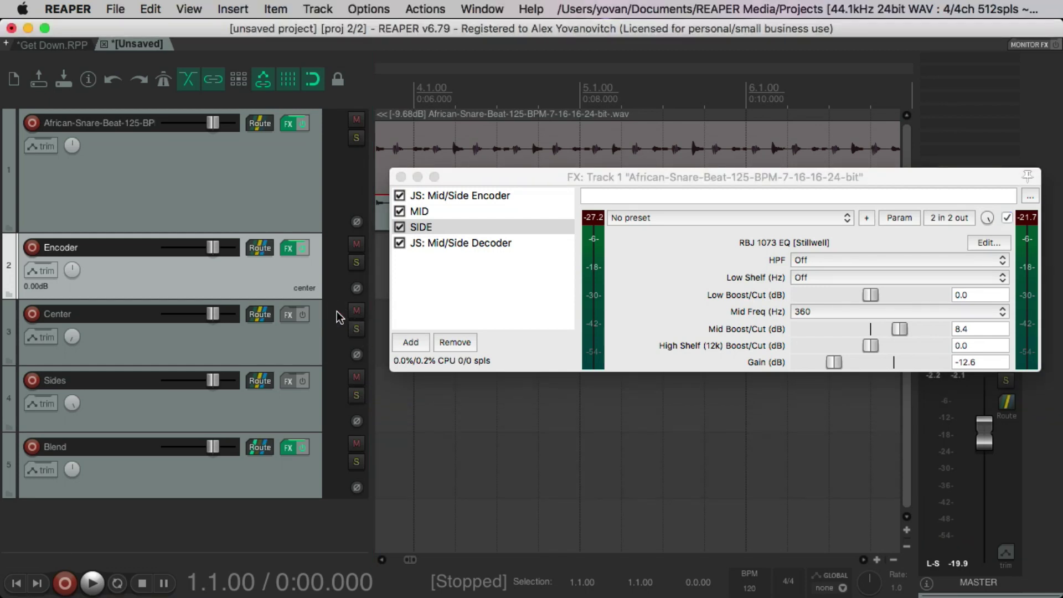
Solo the Center track and reset the MID EQ's mid, low, high shelf and gain to 0 dB.
click(357, 330)
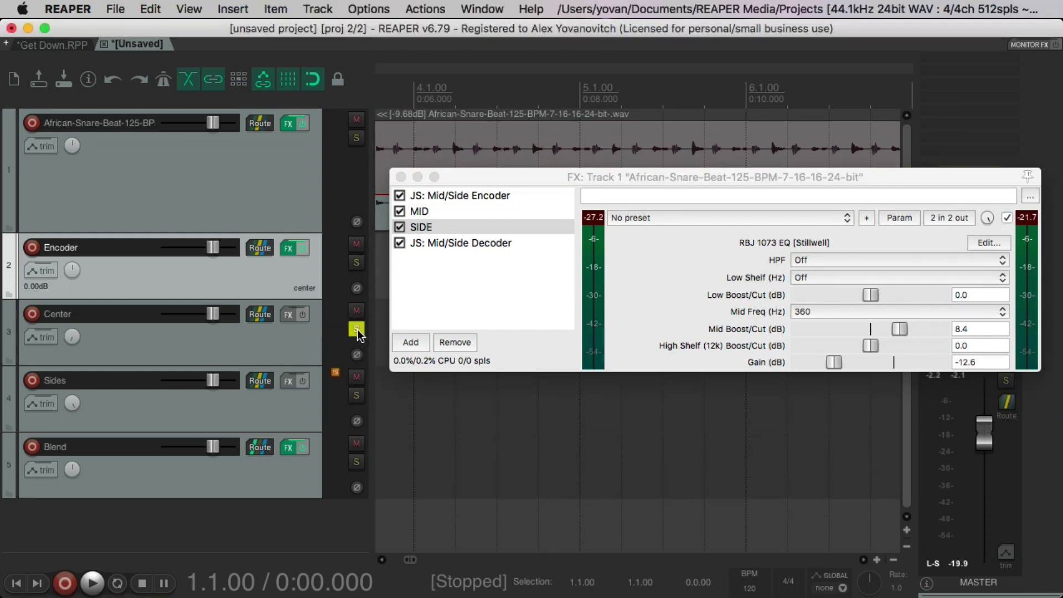
click(424, 211)
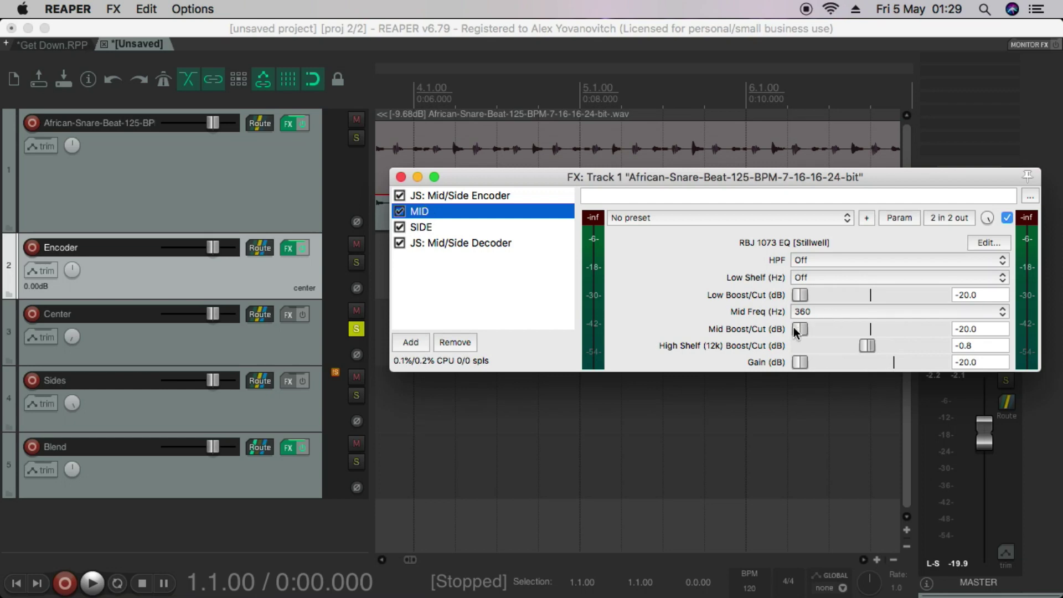
double_click(793, 330)
double_click(805, 296)
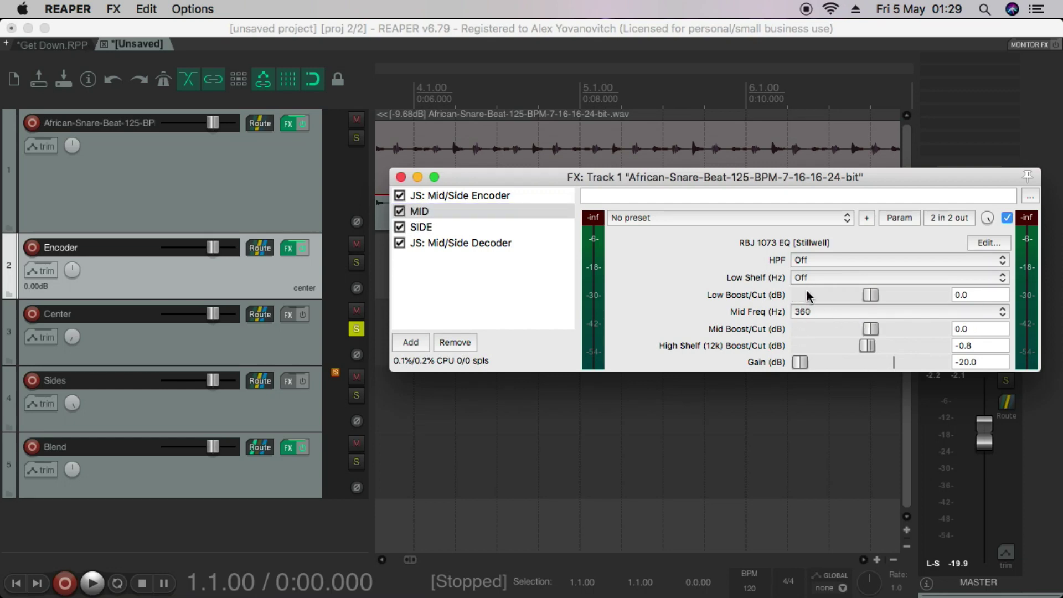
double_click(867, 346)
double_click(800, 362)
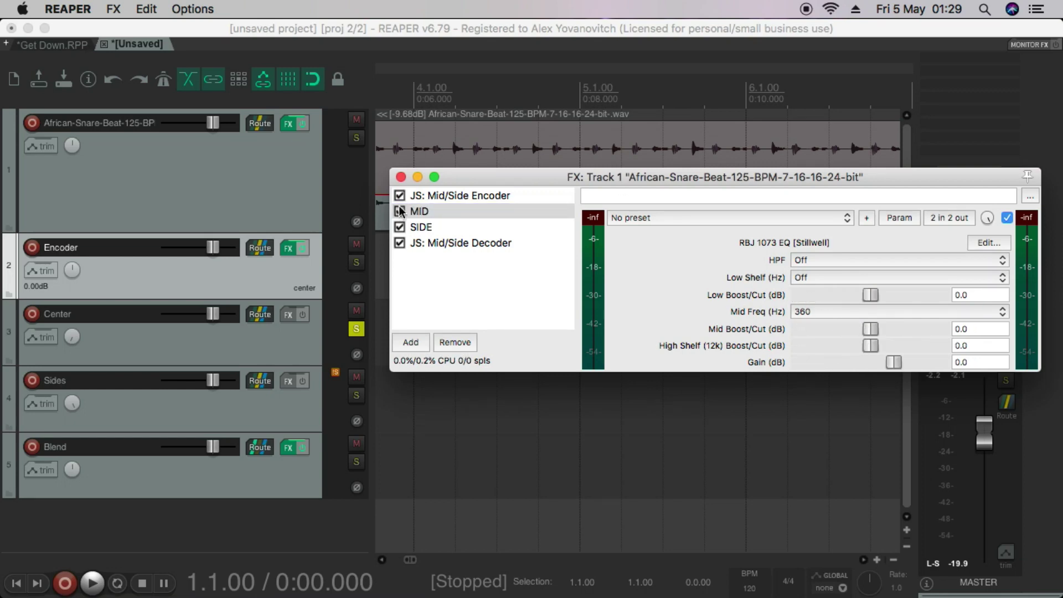
During playback, lower then raise the SIDE EQ's Mid Boost/Cut toward about 6.9 dB.
click(417, 227)
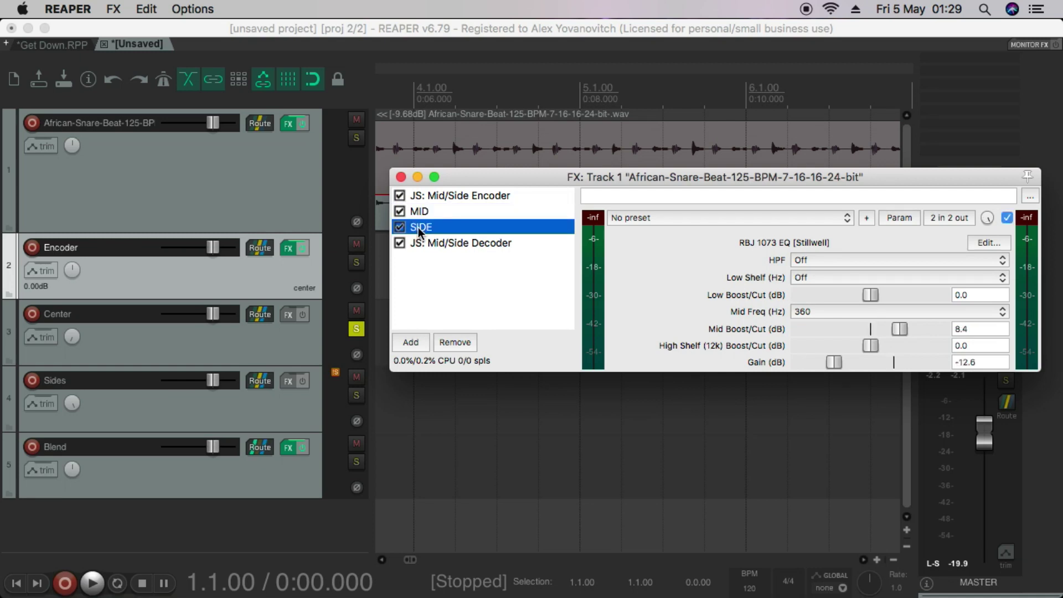
key(space)
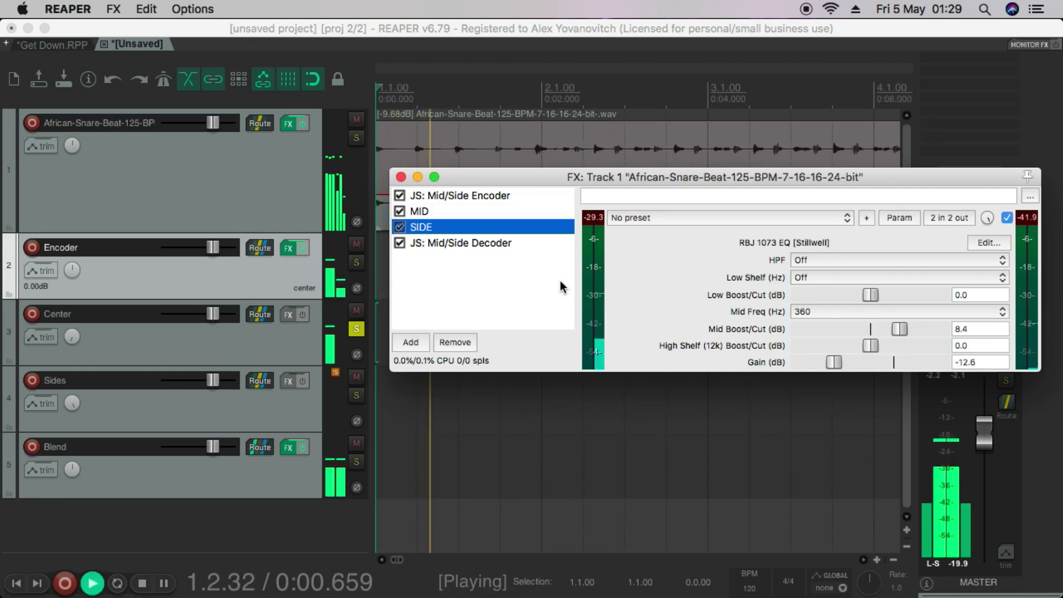
drag(898, 330, 823, 344)
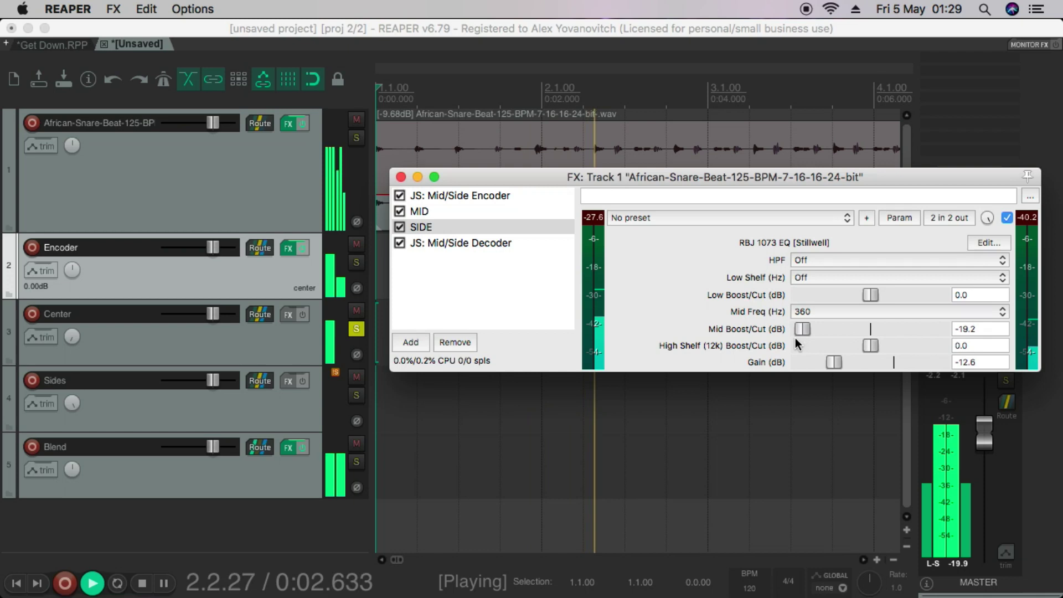
drag(795, 338, 852, 334)
Stop playback, unsolo Center, and delete the Encoder, Center, Sides and Blend tracks.
key(space)
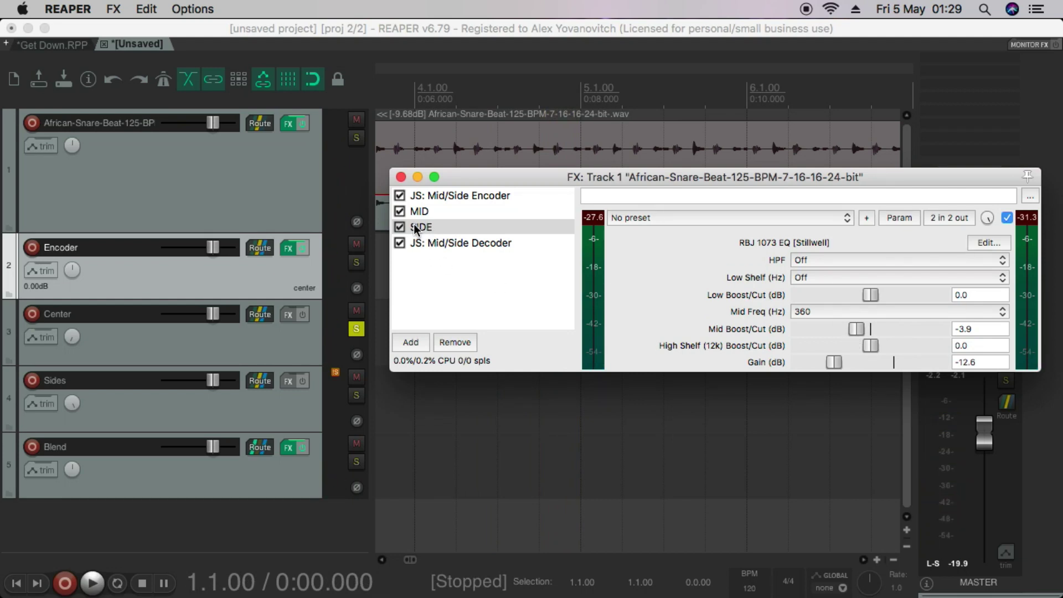
click(356, 329)
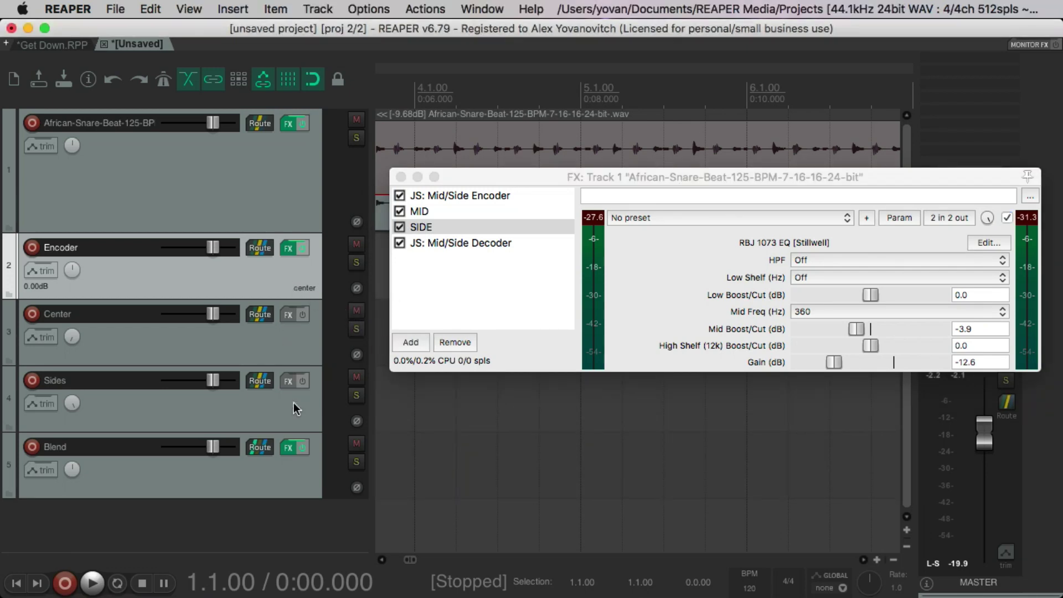
shift+click(274, 488)
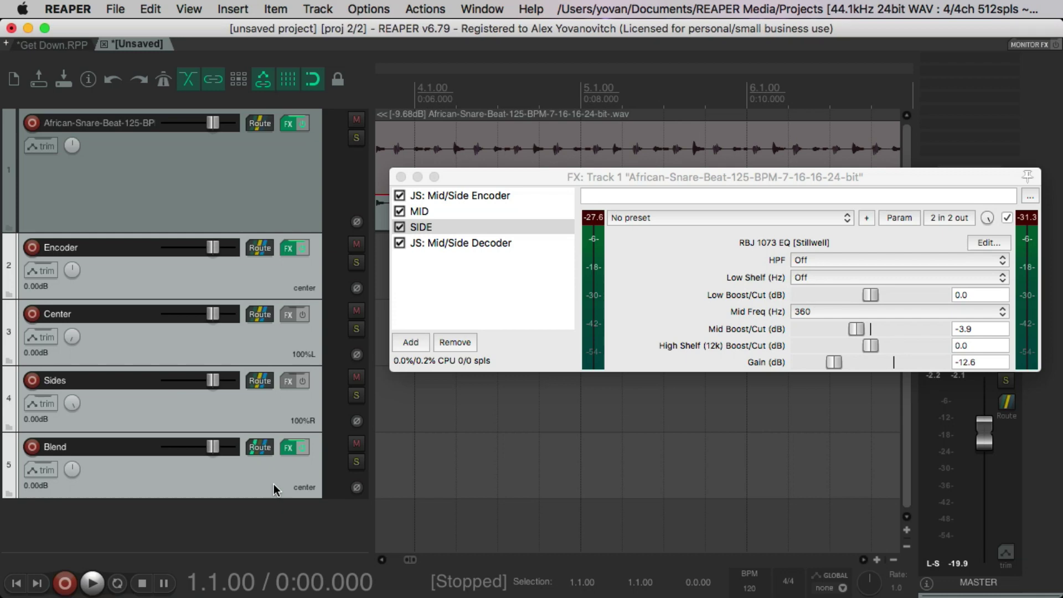
key(Delete)
key(Return)
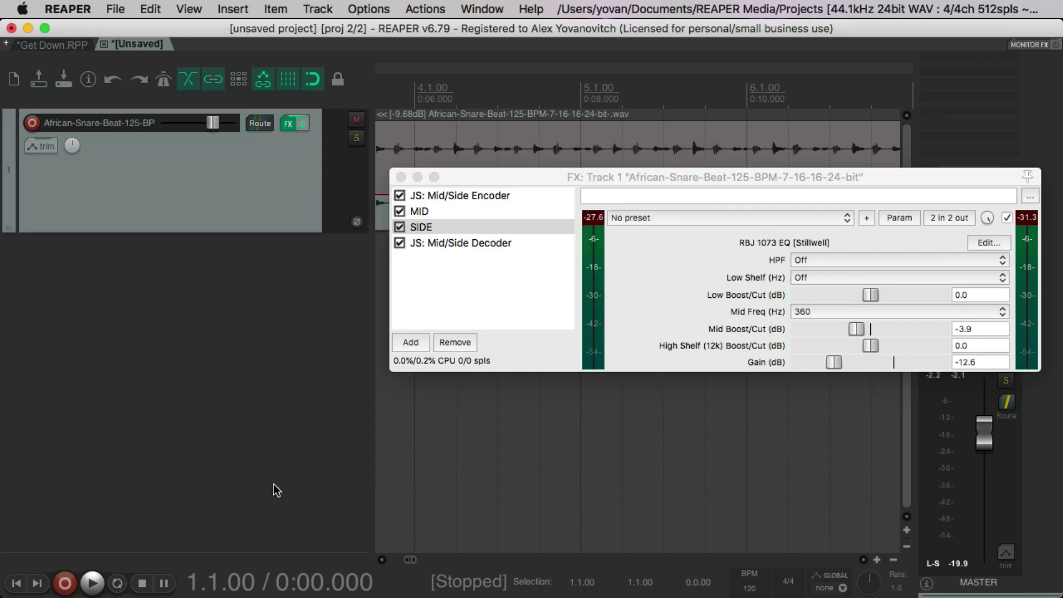
Reset the SIDE EQ's Mid Boost/Cut and Gain to 0 dB.
drag(597, 178, 296, 265)
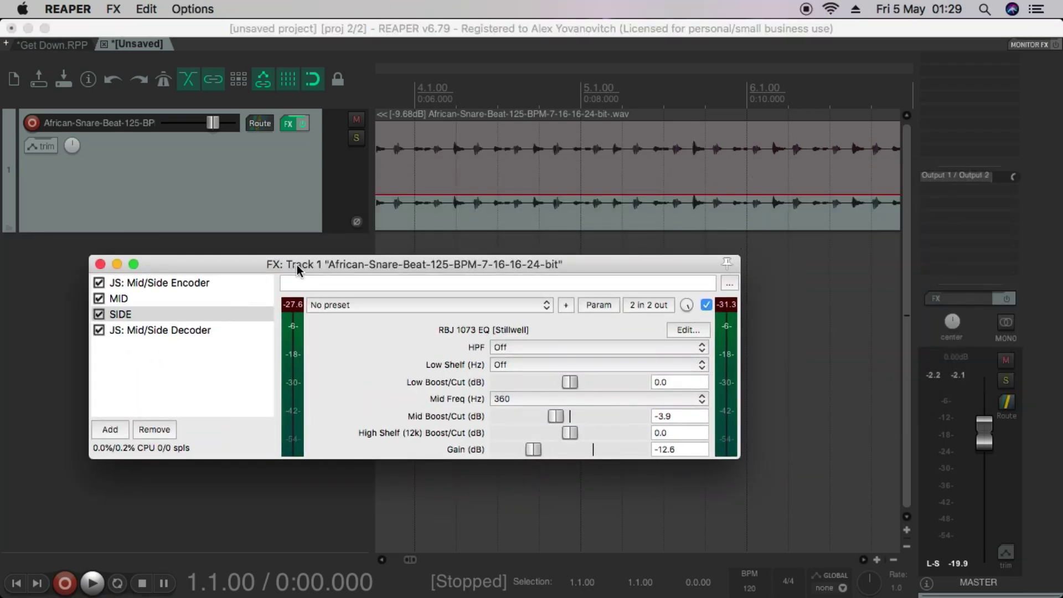
double_click(555, 416)
double_click(532, 449)
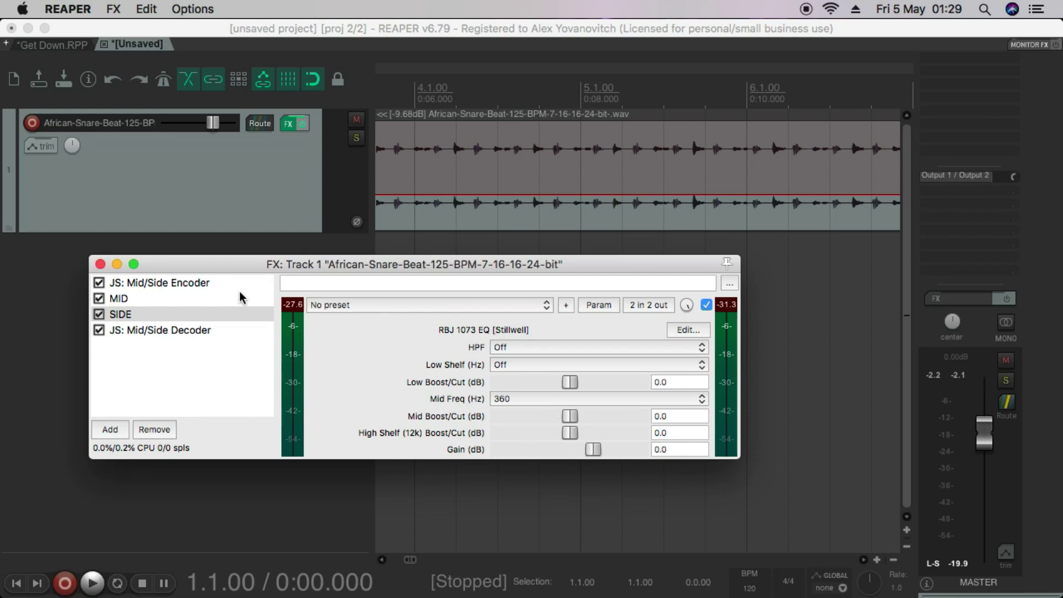
click(126, 300)
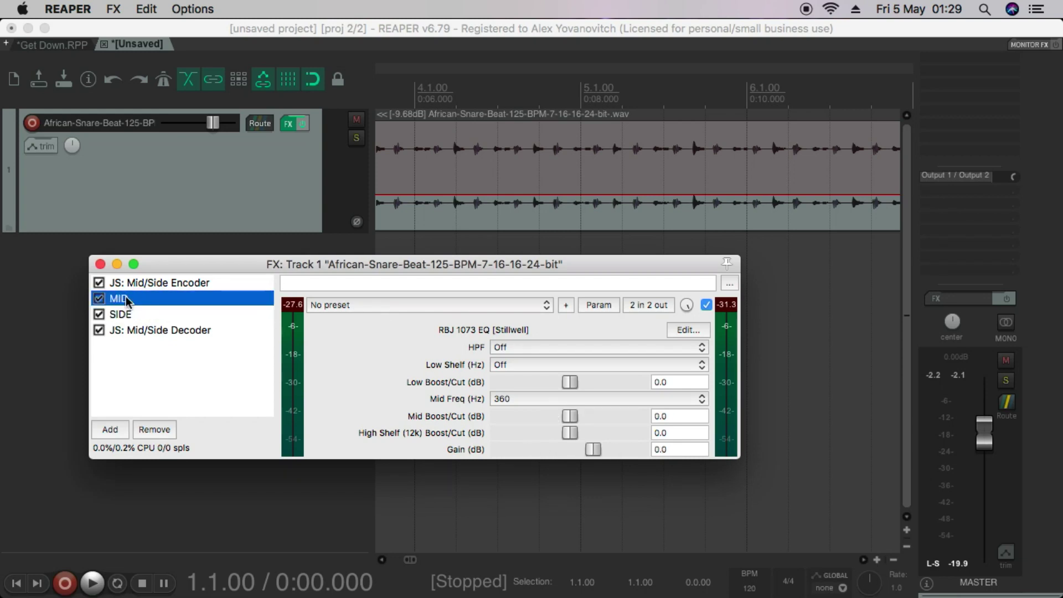
click(188, 315)
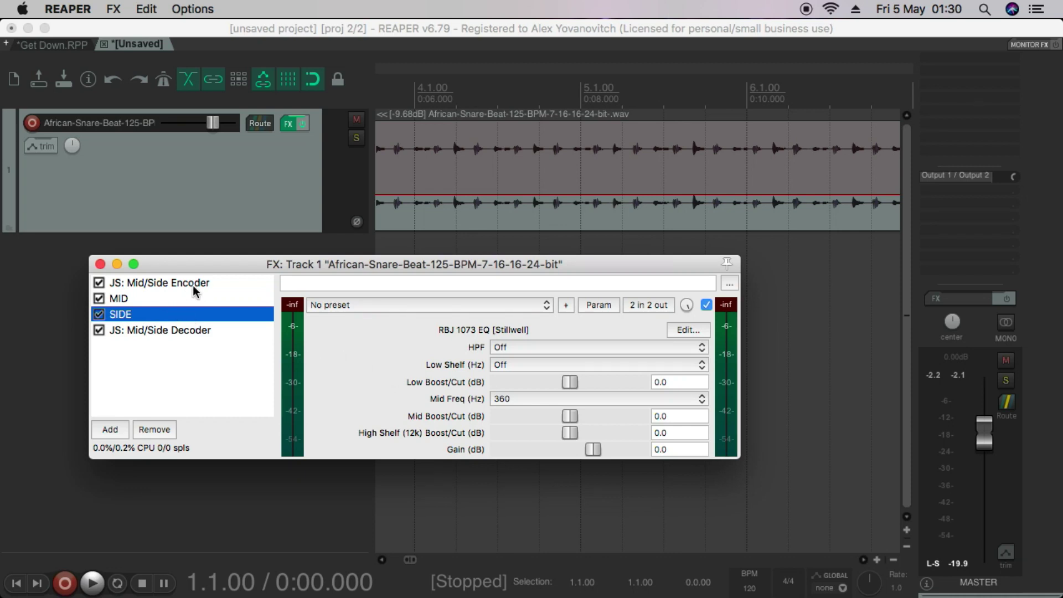
Enlarge the FX chain, touch the MID EQ's Mid Boost/Cut (0.2 dB), and open its Param menu.
drag(170, 263, 155, 220)
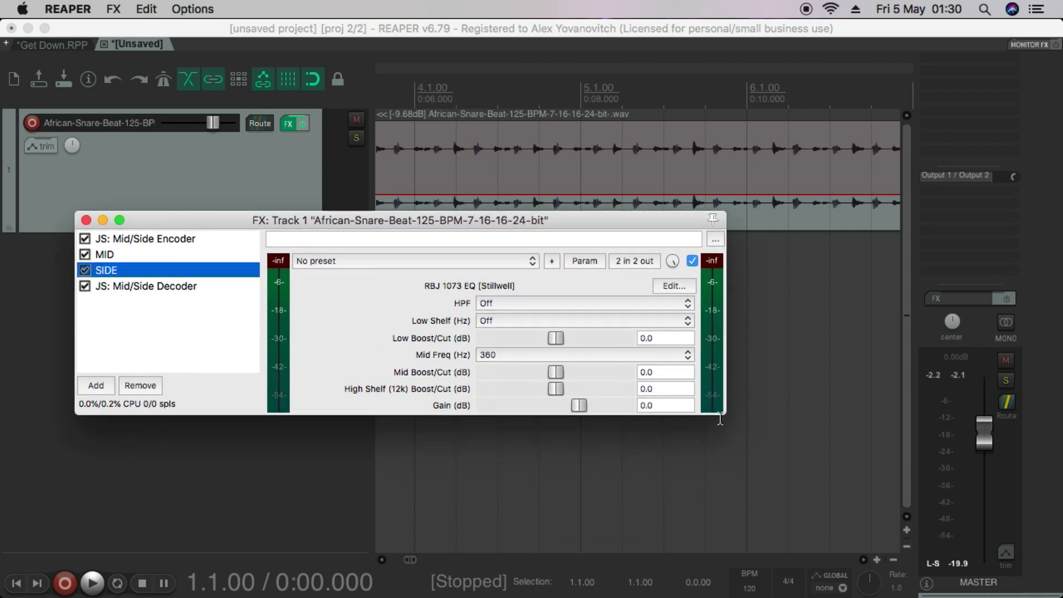
drag(719, 416, 771, 528)
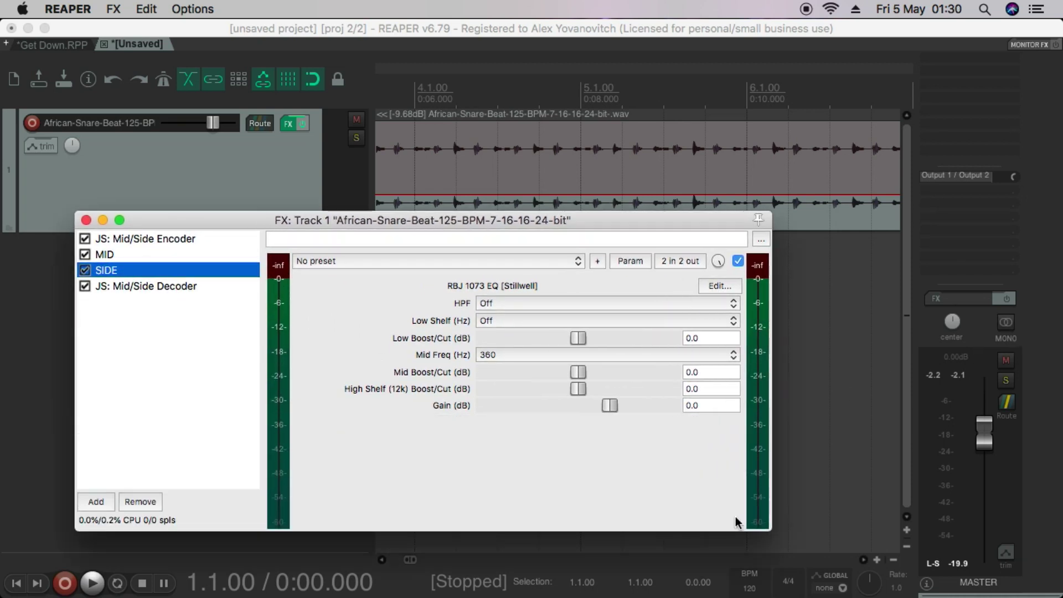
click(119, 256)
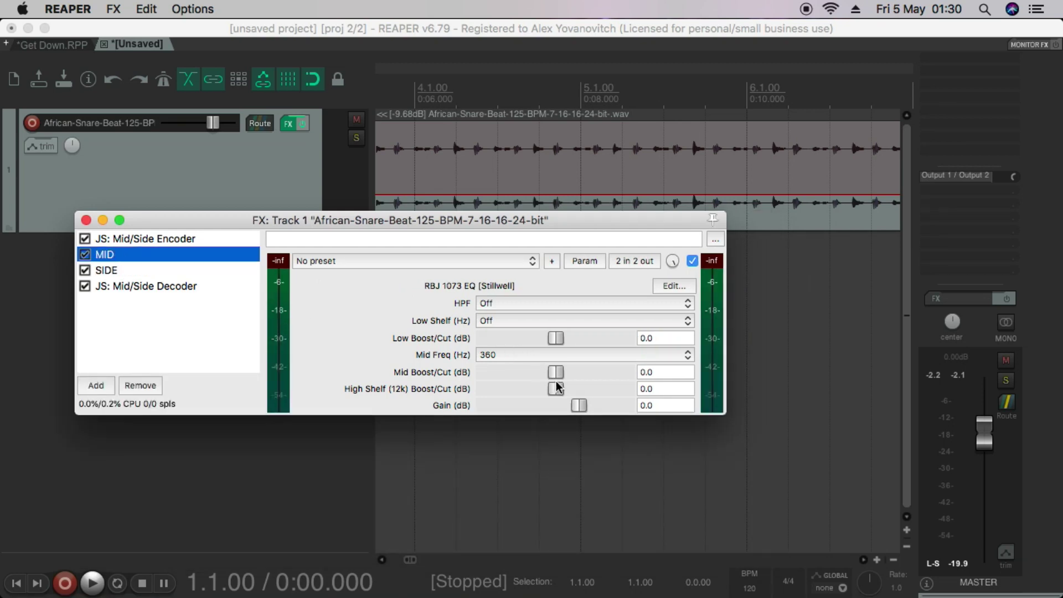
mouse_move(554, 370)
mouse_down()
mouse_move(533, 373)
mouse_move(583, 371)
mouse_move(533, 373)
mouse_move(578, 377)
mouse_move(536, 371)
mouse_move(555, 377)
mouse_up()
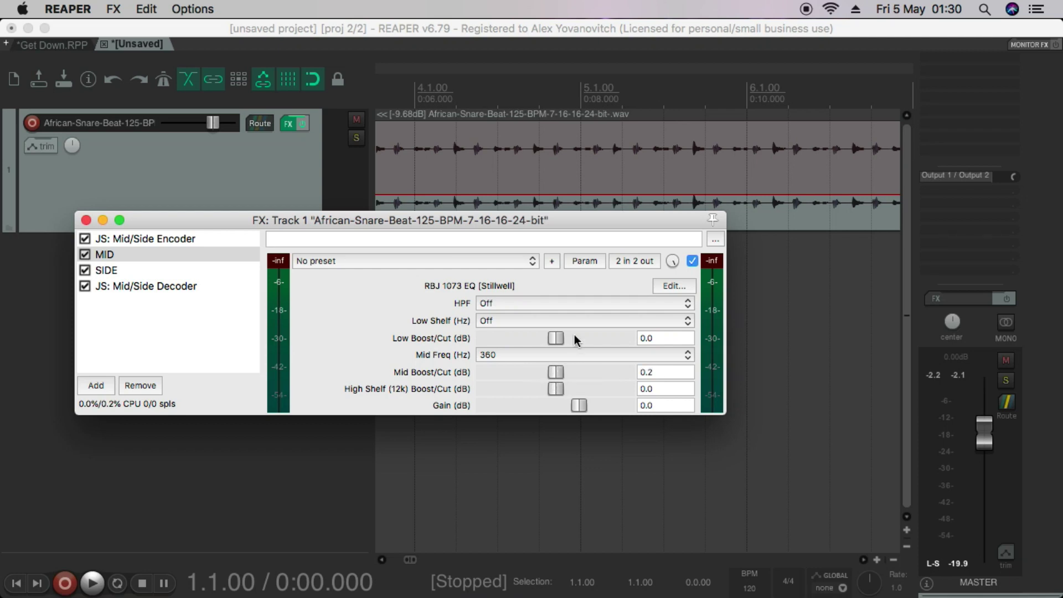
click(586, 260)
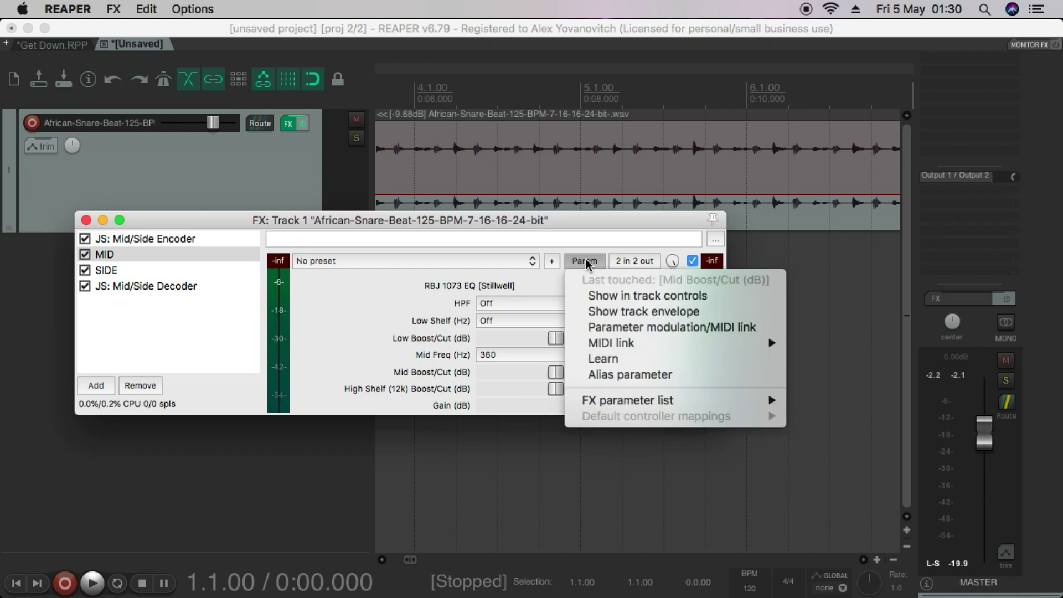
Link the MID EQ's Mid Boost/Cut to '3: SIDE: 5: Mid Boost/Cut' and test the slider.
click(616, 328)
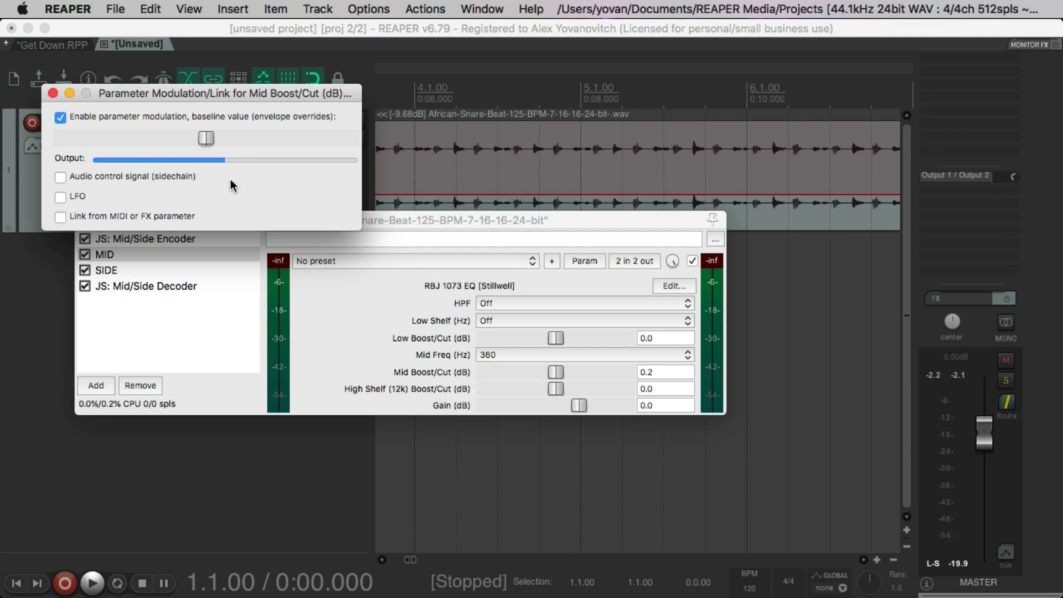
click(64, 215)
click(176, 242)
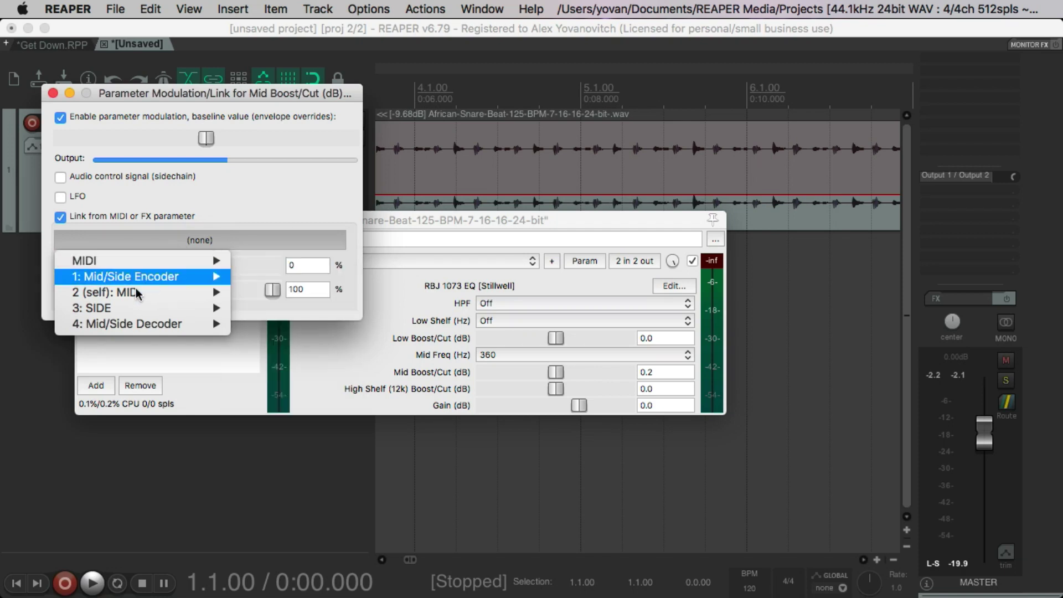
mouse_move(115, 314)
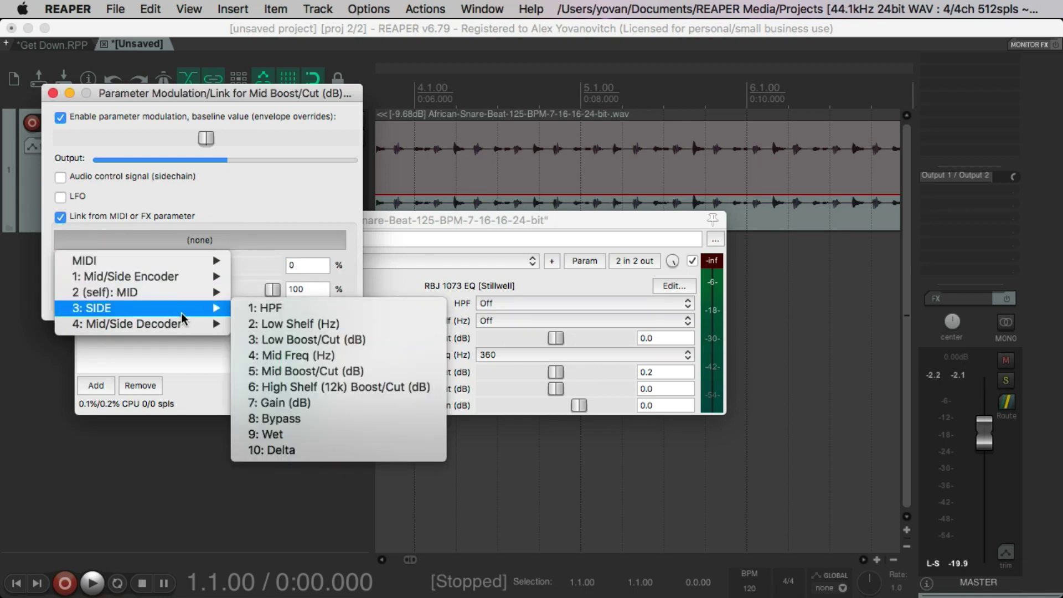
click(267, 370)
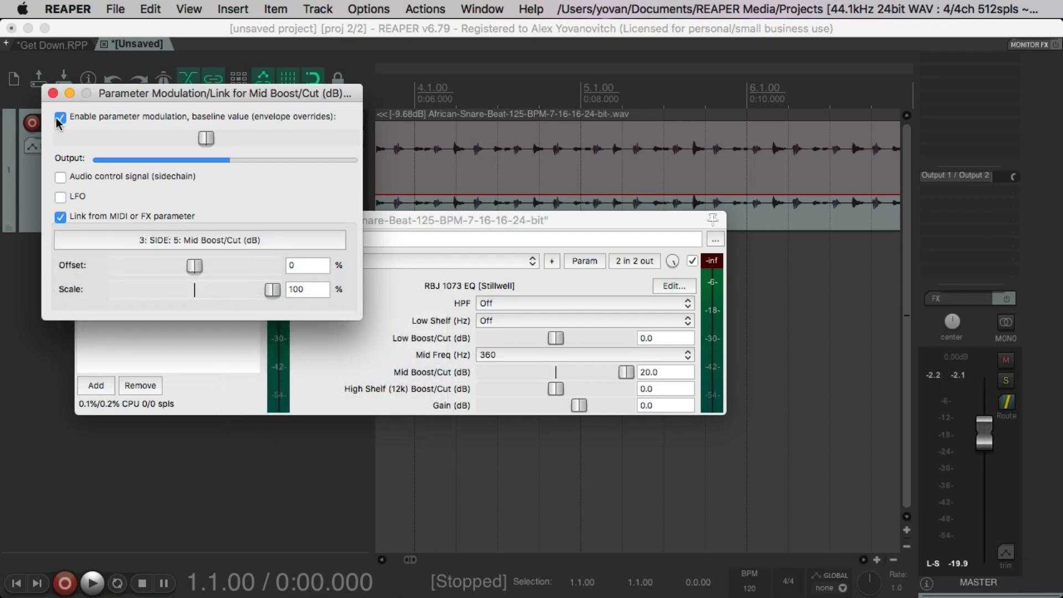
click(52, 93)
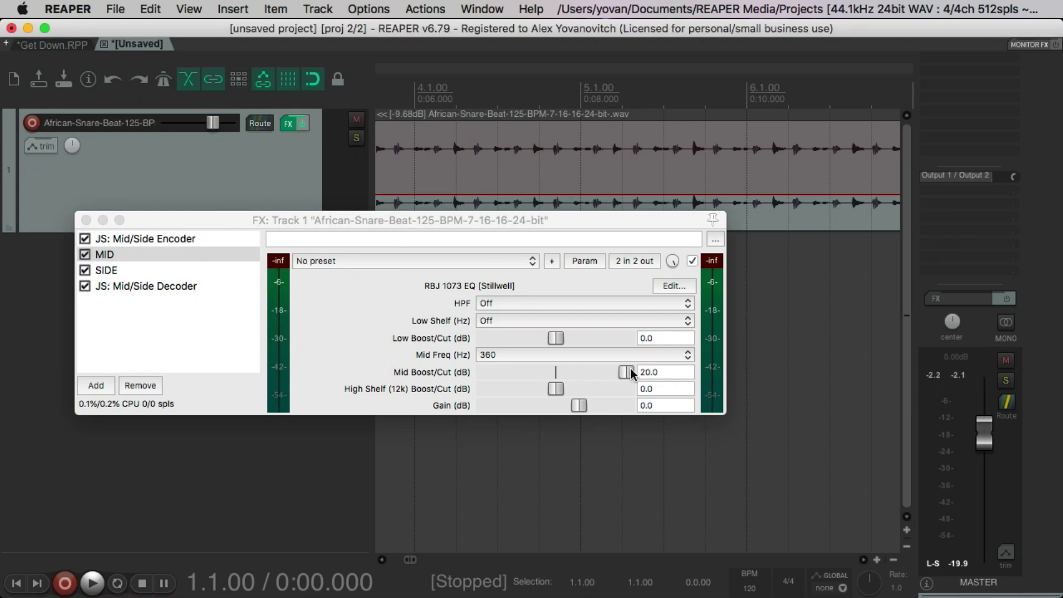
drag(627, 372, 538, 382)
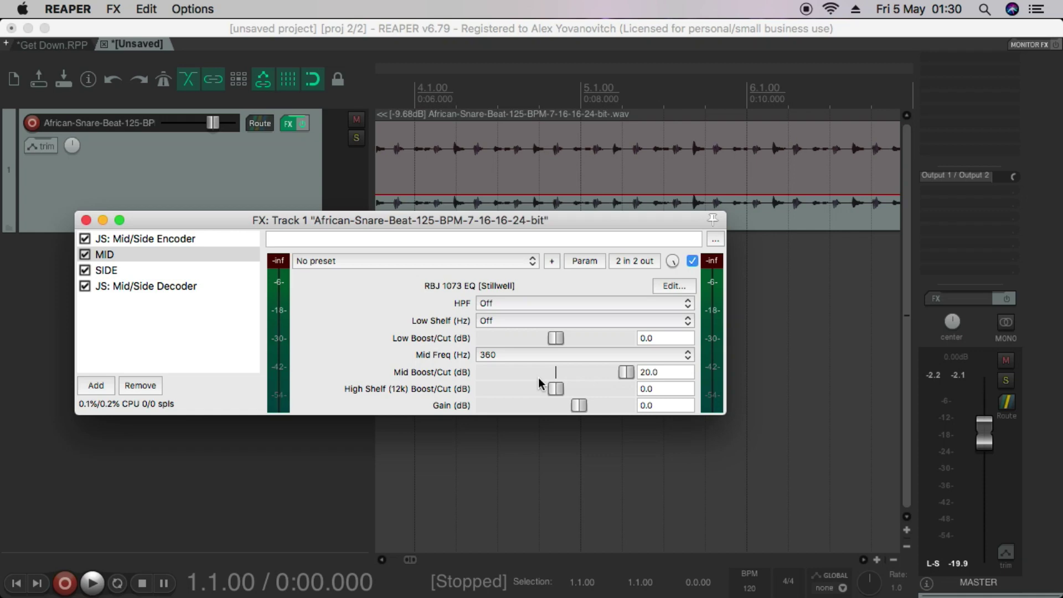
Float the SIDE EQ in a lower window and the MID EQ in an upper-right window.
click(105, 254)
double_click(107, 270)
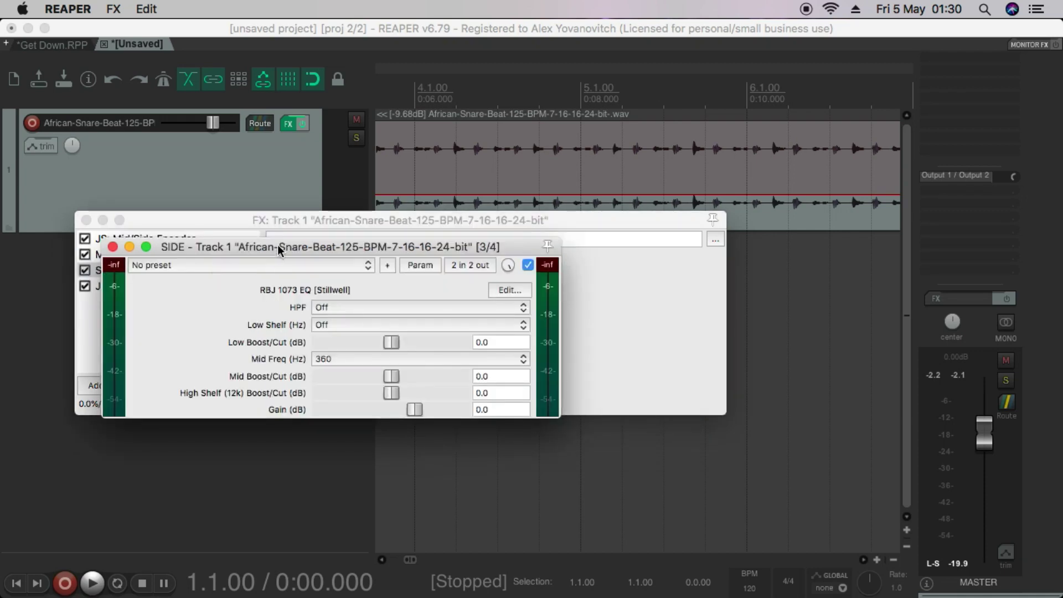
drag(278, 251, 302, 419)
click(106, 256)
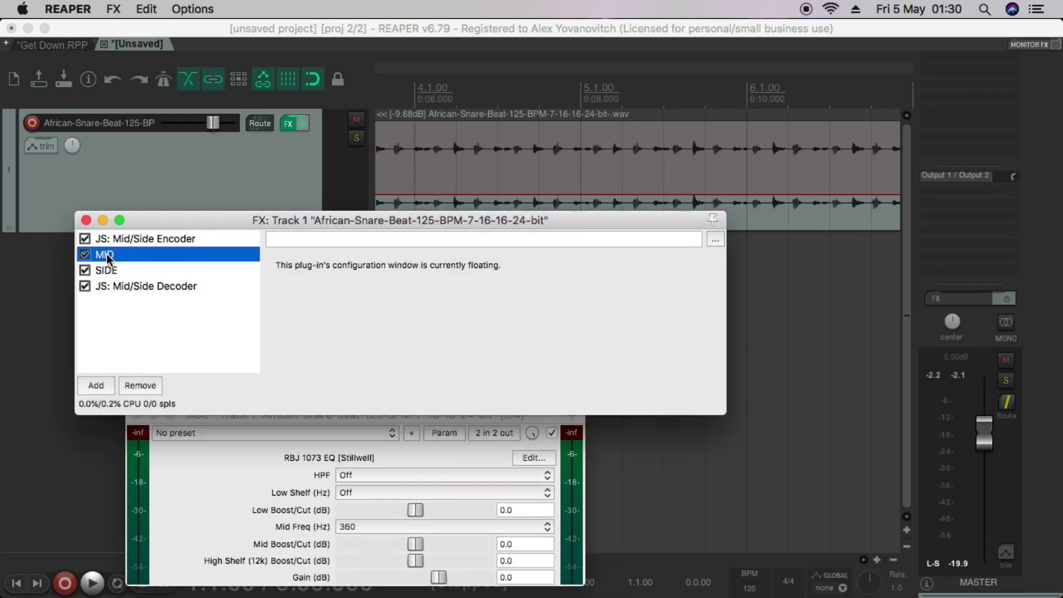
double_click(107, 256)
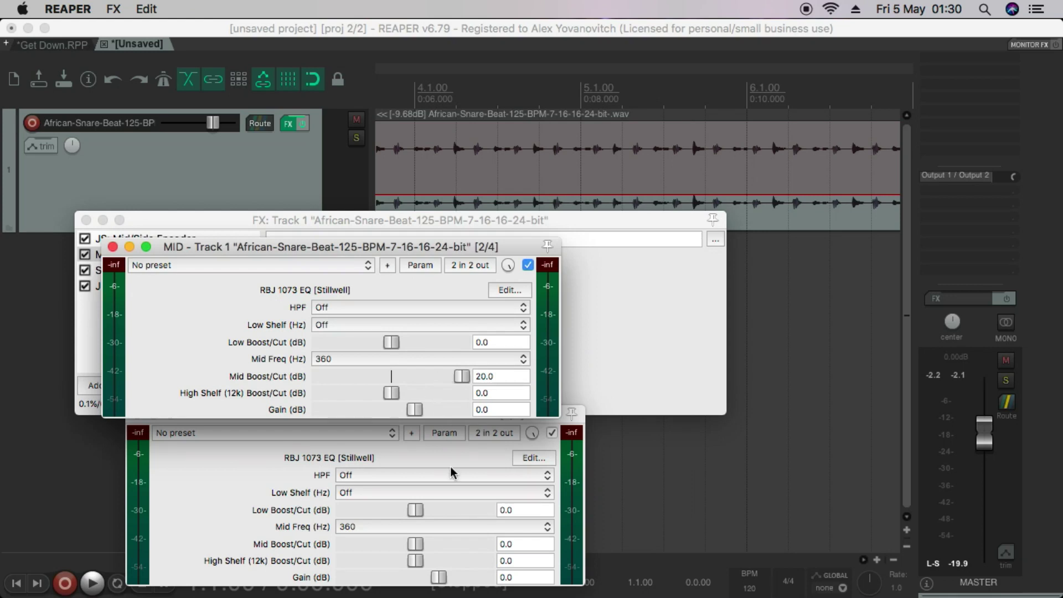
drag(390, 247, 752, 152)
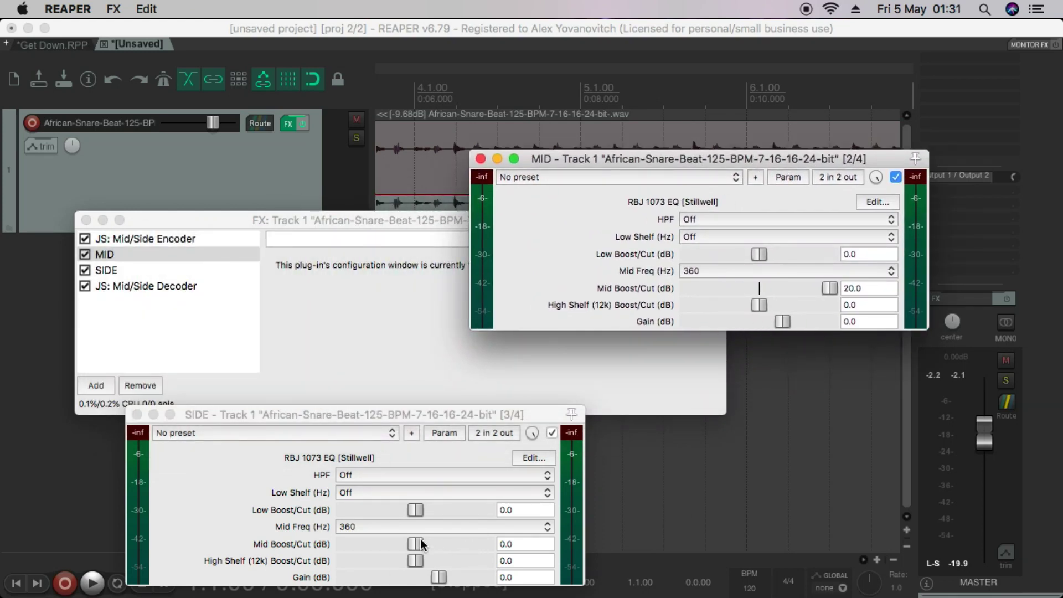
Set SIDE's Mid Boost/Cut to -14.9 dB, moving the linked MID value to 5.1 dB.
drag(420, 540, 338, 533)
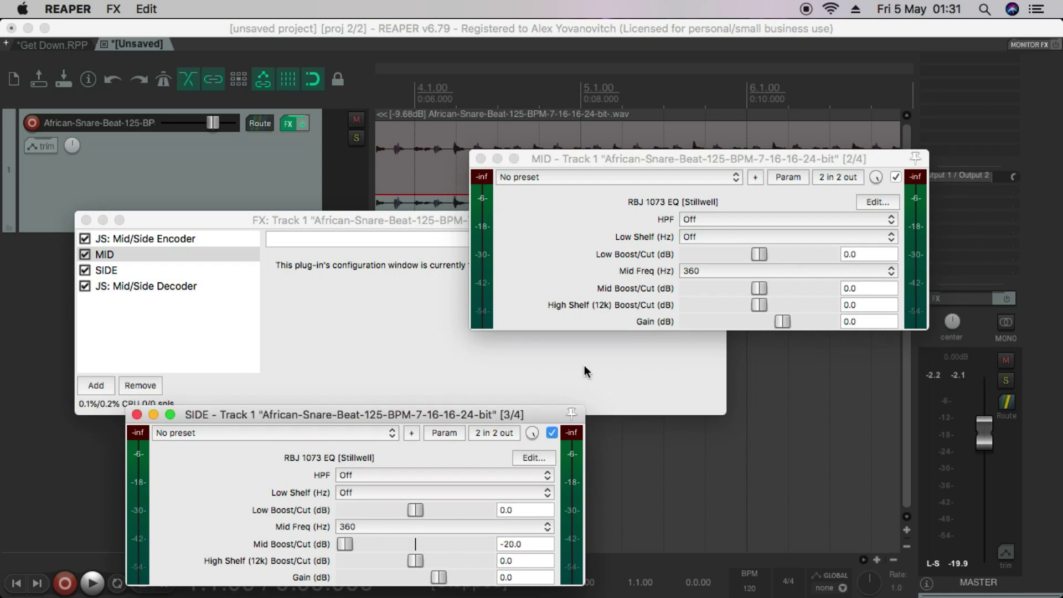
click(757, 288)
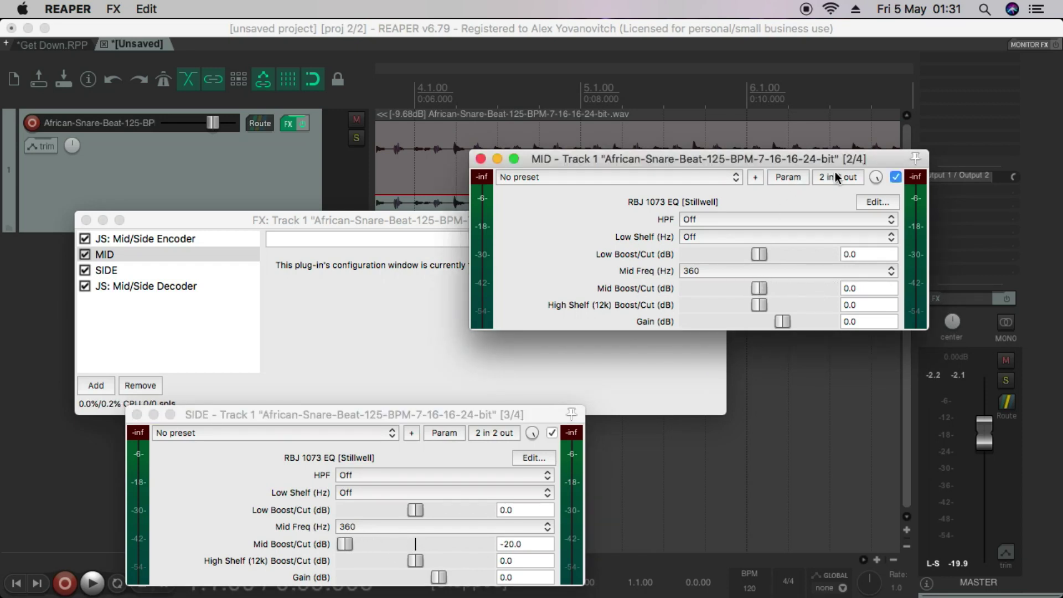
mouse_move(351, 538)
mouse_down()
mouse_move(400, 546)
mouse_move(368, 541)
mouse_up()
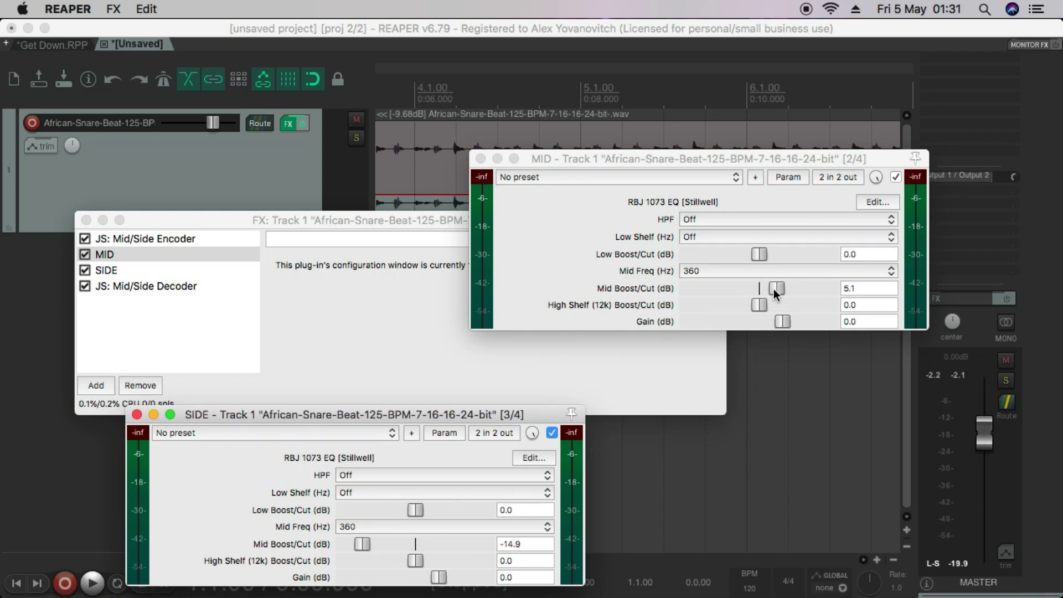
click(767, 290)
Set the Mid Boost/Cut link scale to -100% and push the baseline to maximum.
click(797, 177)
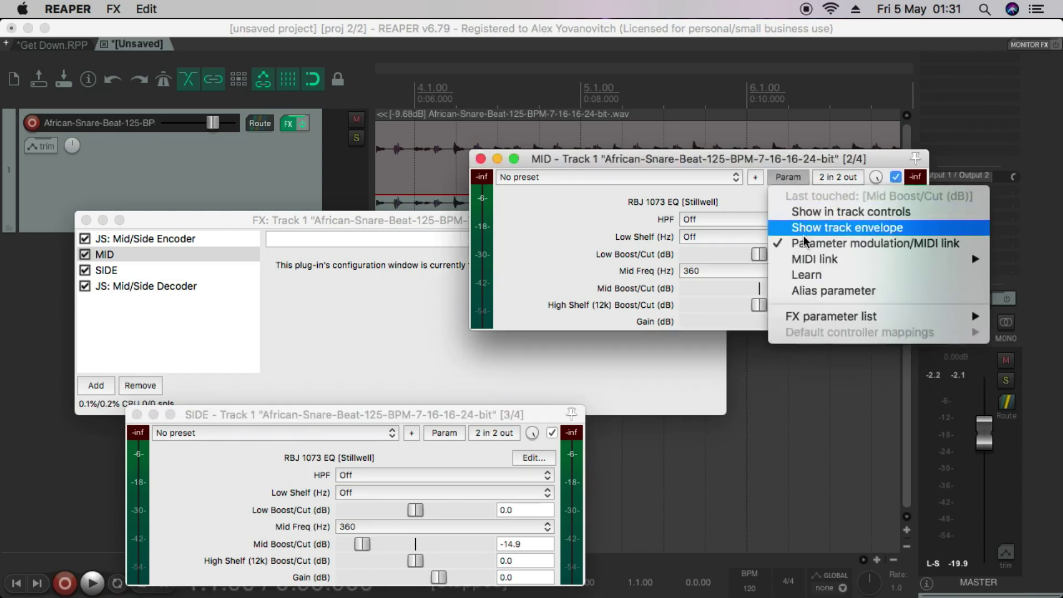
click(801, 243)
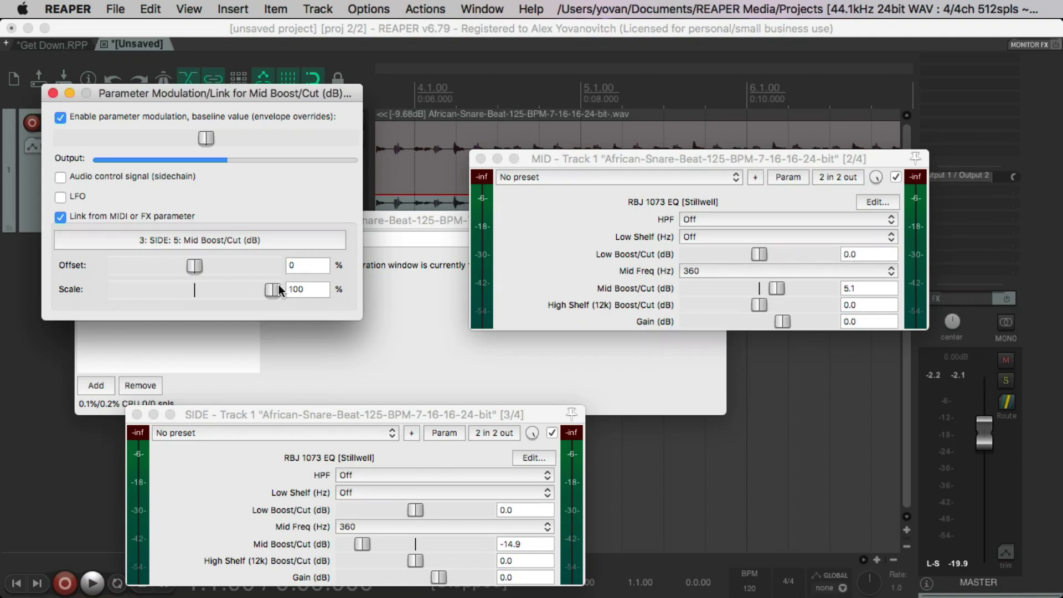
drag(278, 284, 1, 295)
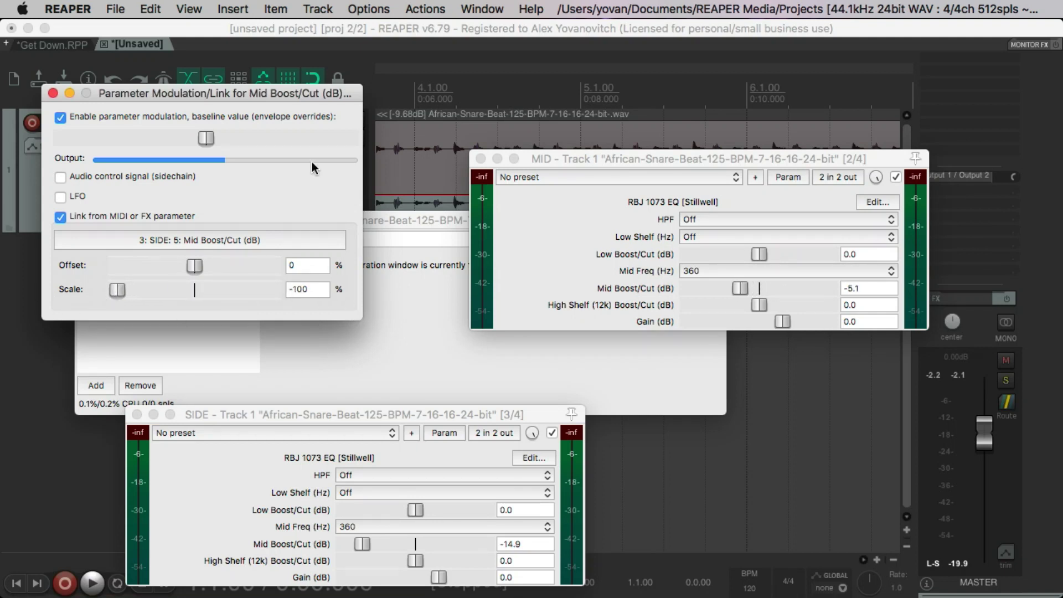
drag(210, 140, 441, 157)
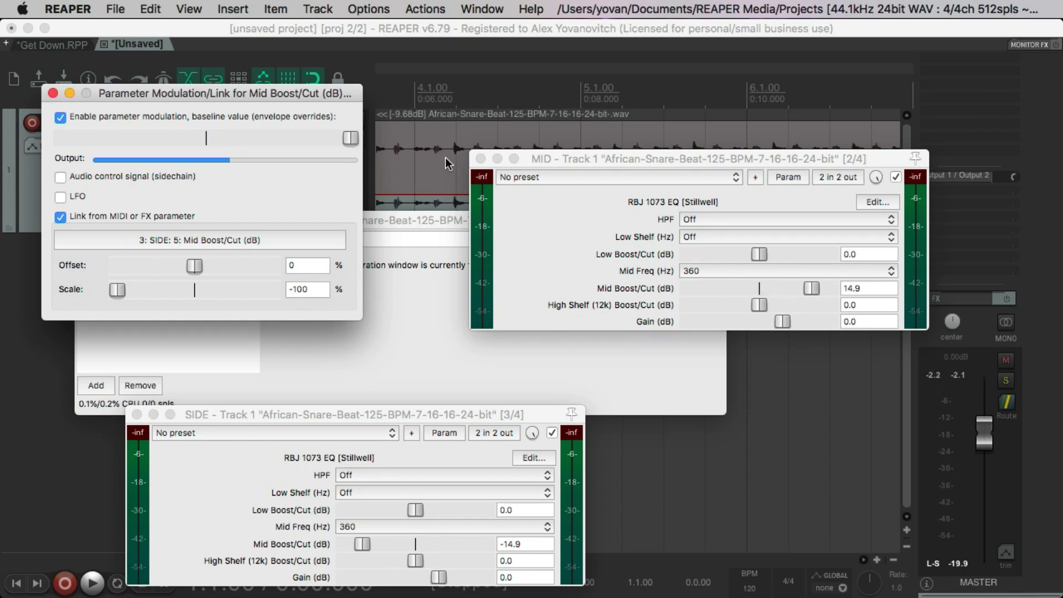
Reset SIDE's Mid Boost/Cut, then raise it to 5.8 dB so MID mirrors at -5.8 dB.
double_click(358, 545)
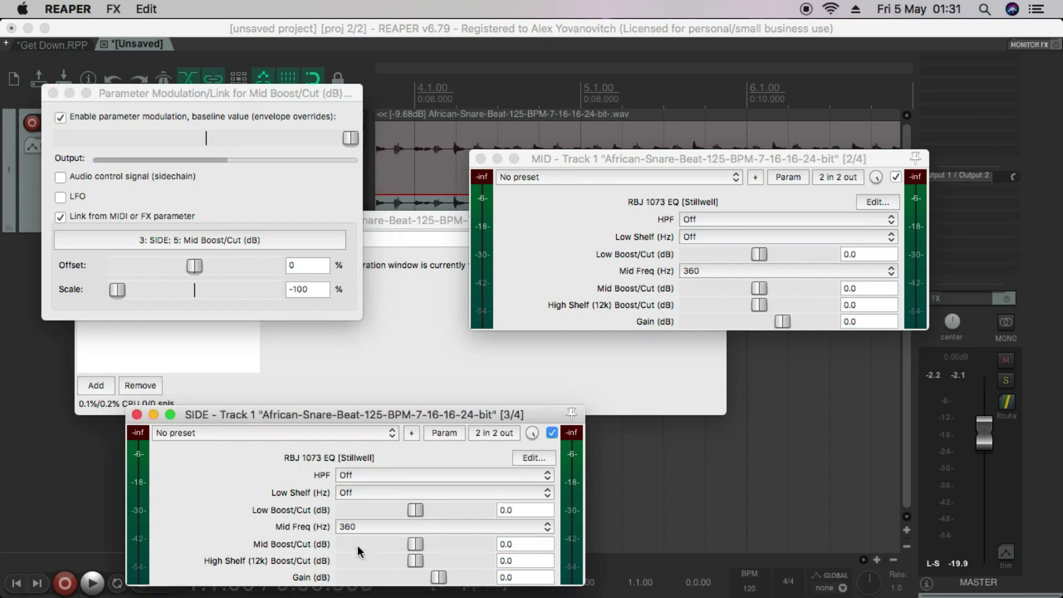
drag(372, 410, 696, 361)
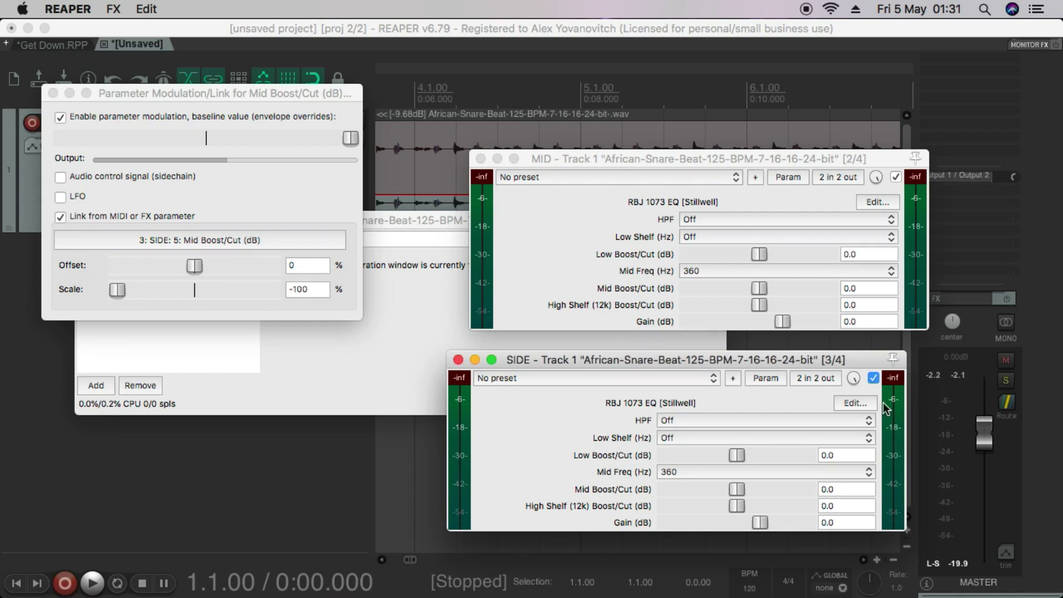
drag(733, 490, 754, 490)
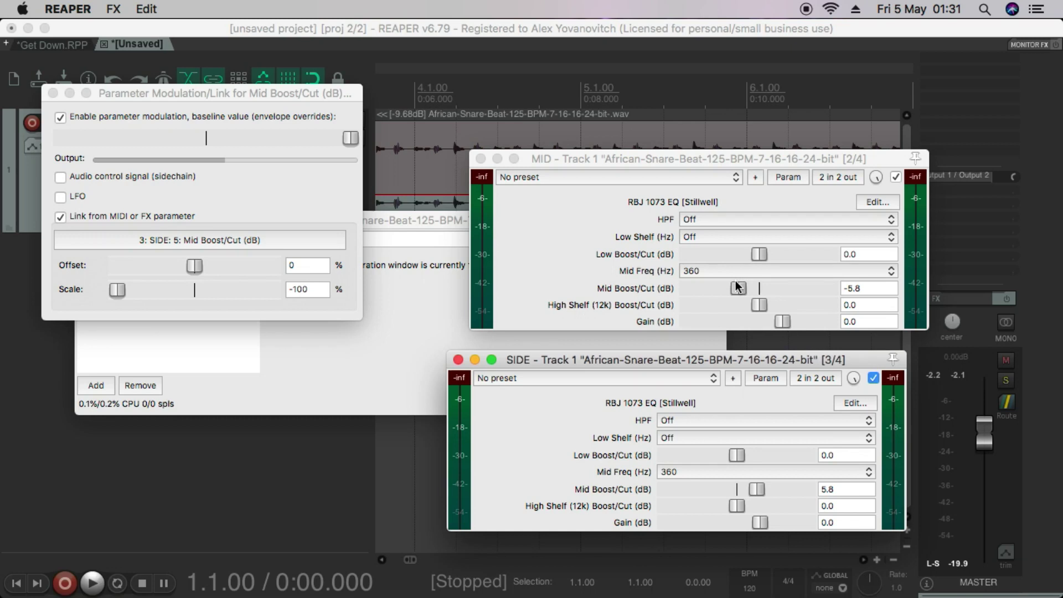
Reset SIDE's Mid Boost/Cut to 0.0 and leave MID's Mid Freq at 360 after trying 700.
double_click(754, 493)
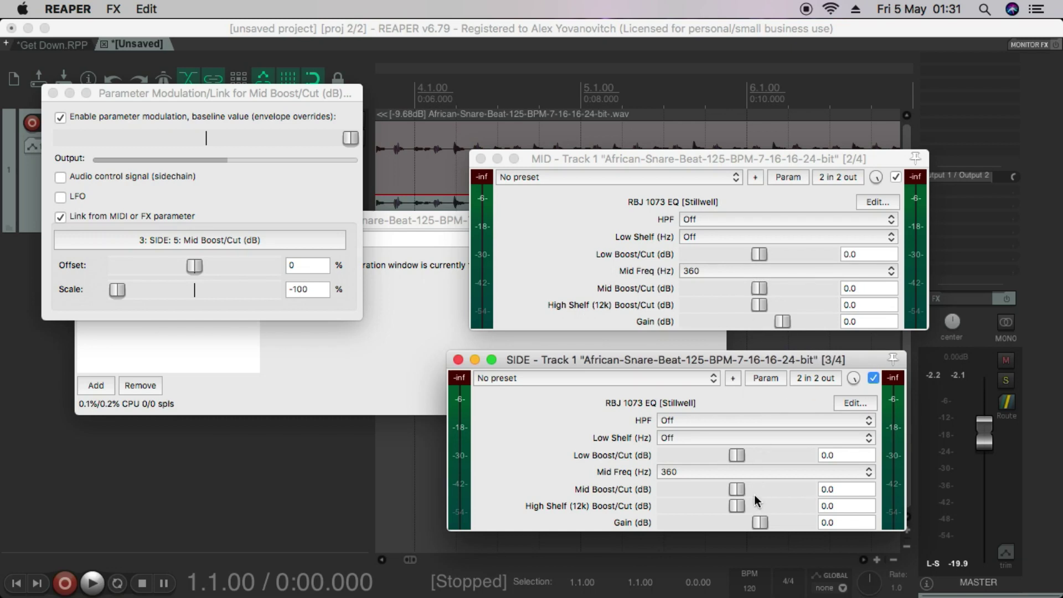
click(714, 271)
click(714, 284)
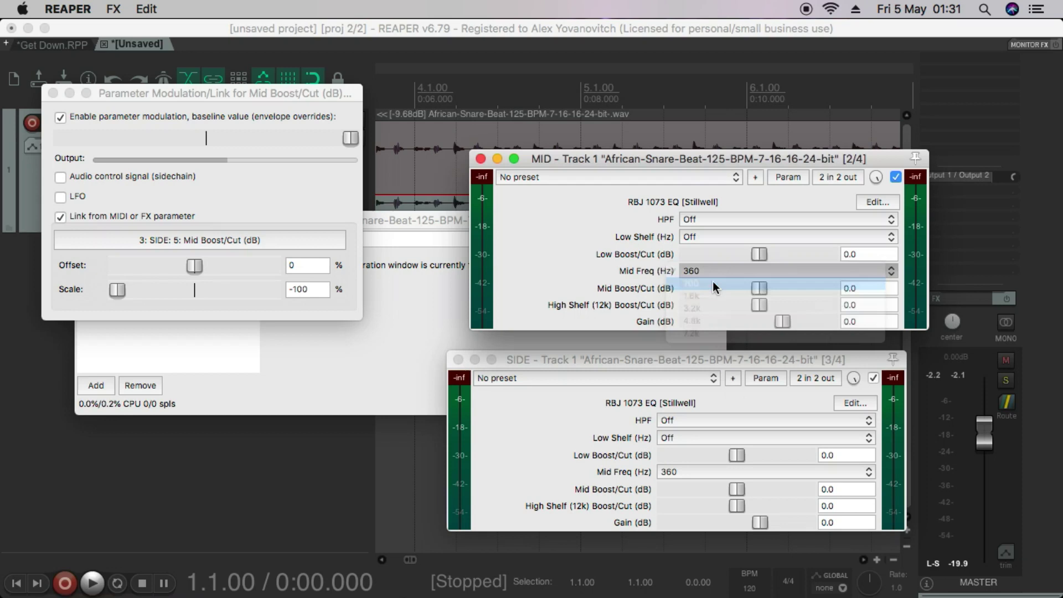
click(724, 270)
click(720, 258)
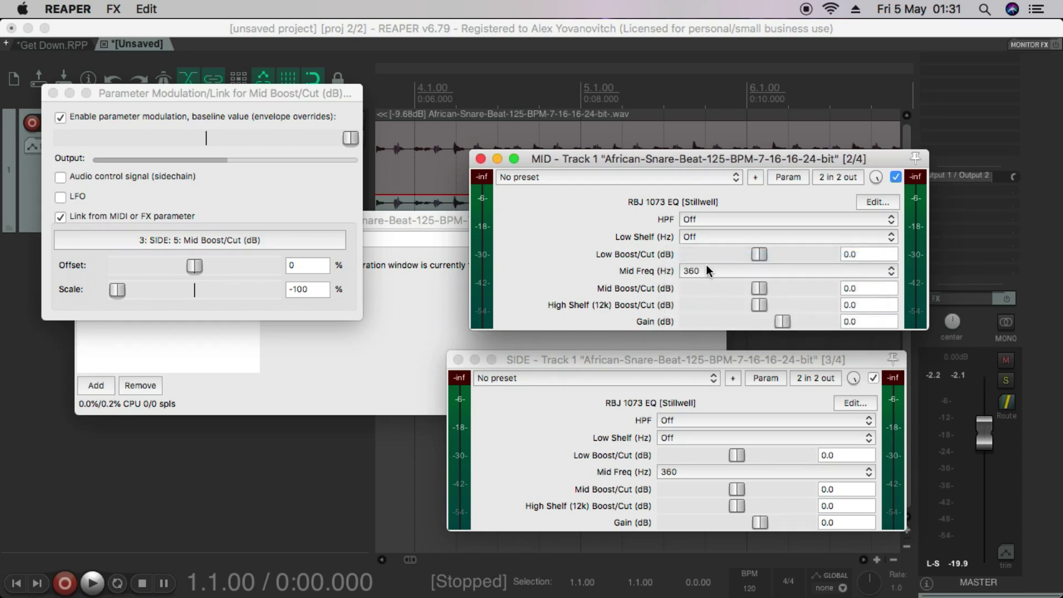
Link the MID EQ's Mid Freq to '3: SIDE > 4: Mid Freq' and close the link dialogs.
click(781, 178)
click(805, 244)
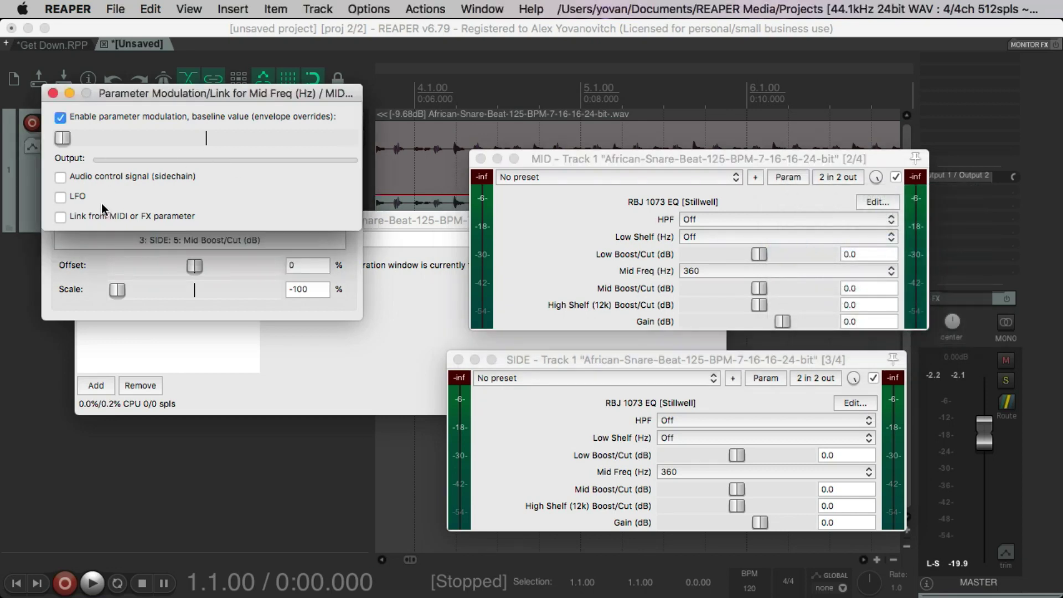
click(60, 217)
click(171, 243)
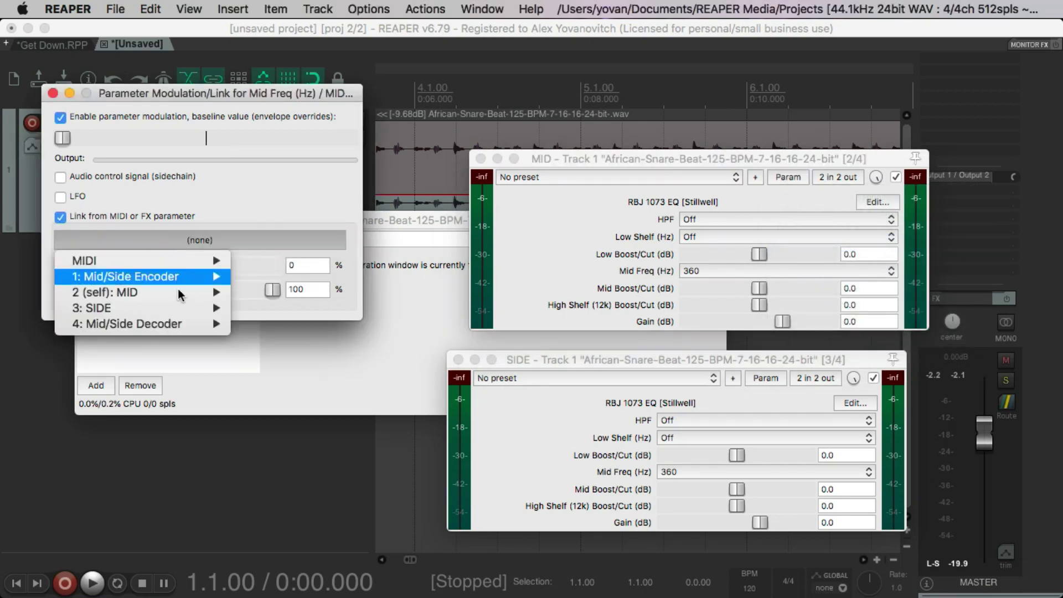
mouse_move(181, 299)
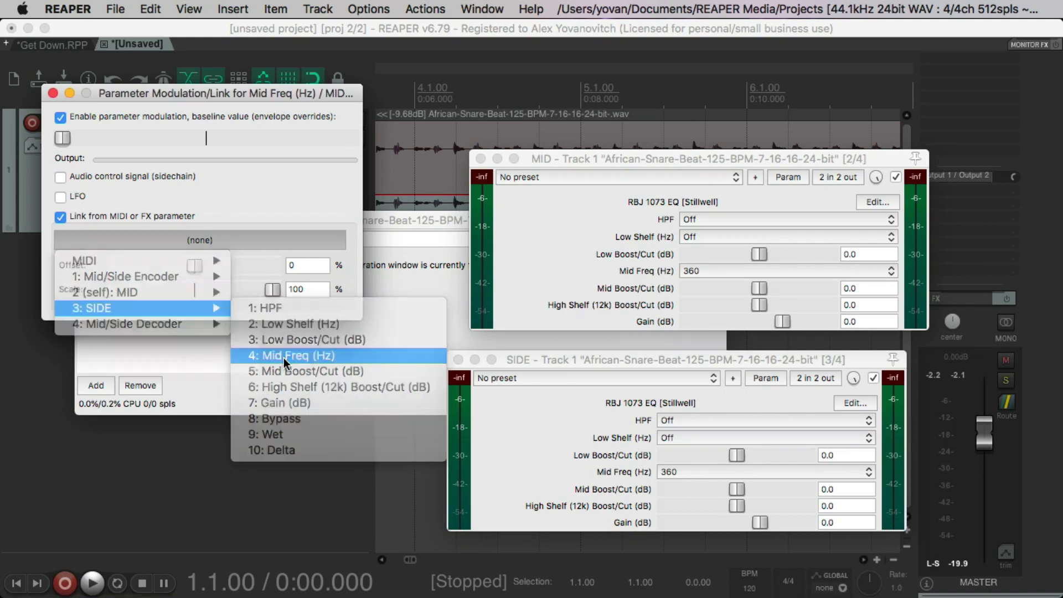
click(284, 357)
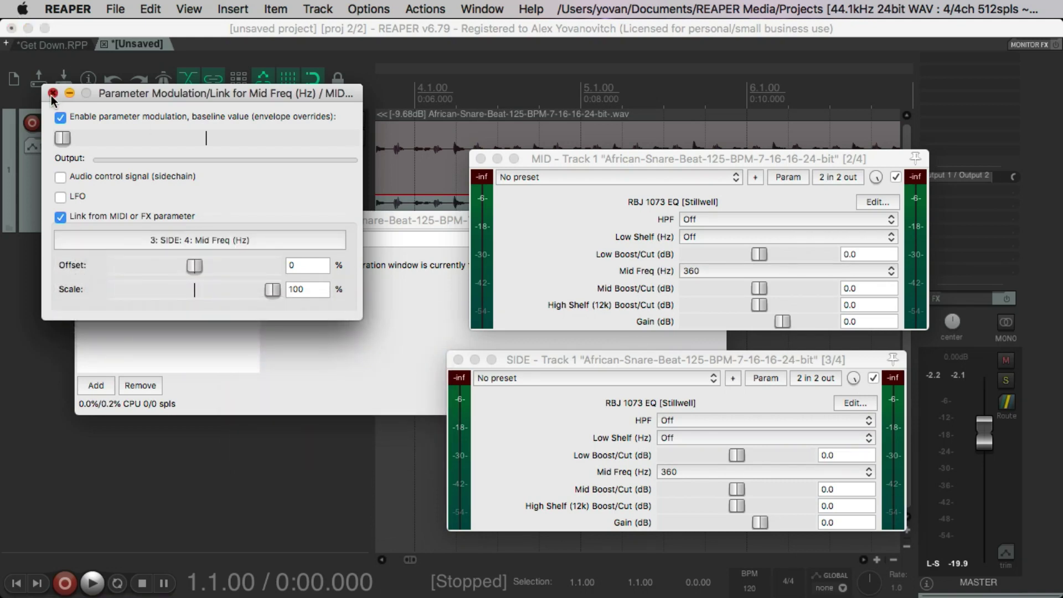
click(52, 93)
click(52, 93)
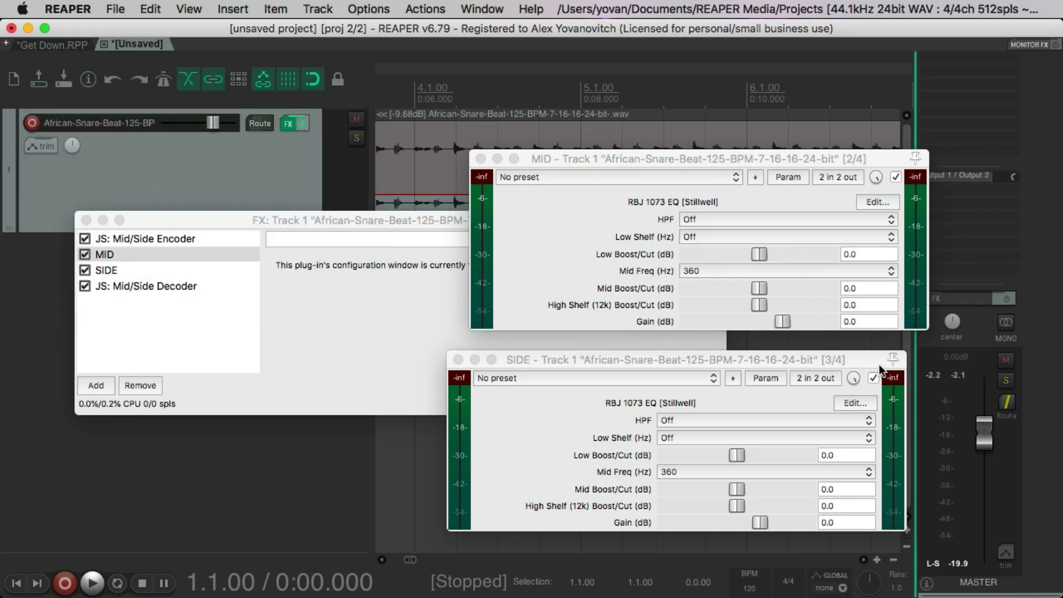
Test the link by setting SIDE's Mid Freq to 3.2k, then back to 360.
drag(682, 364, 703, 358)
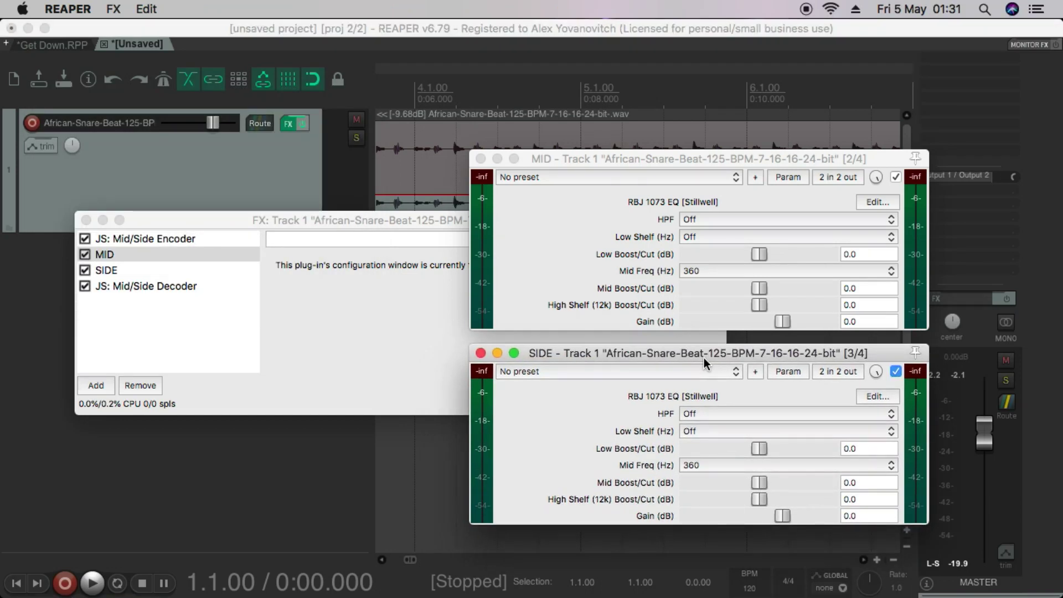
click(723, 469)
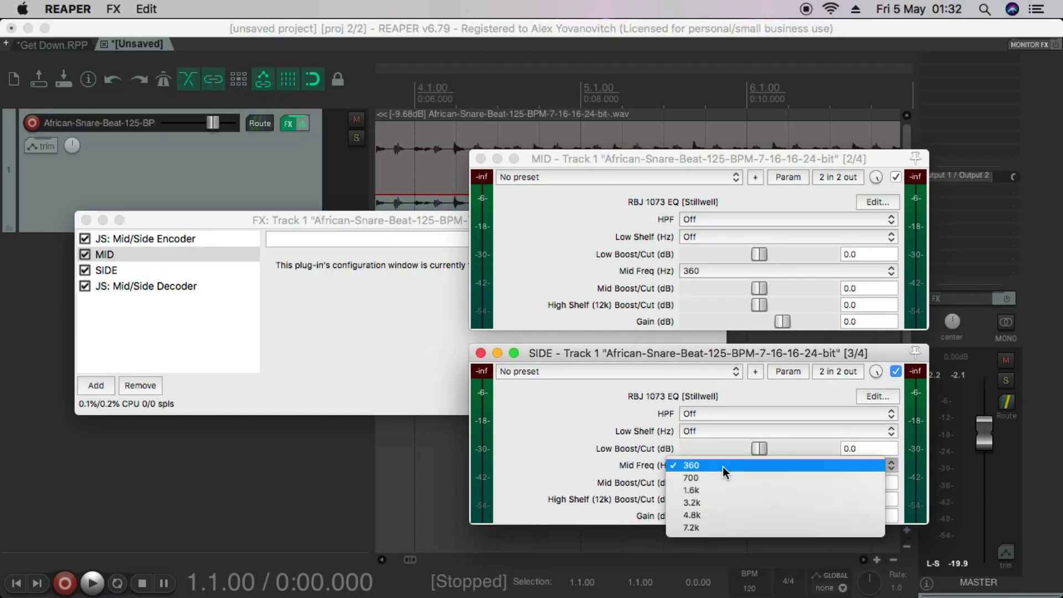
click(723, 466)
click(723, 466)
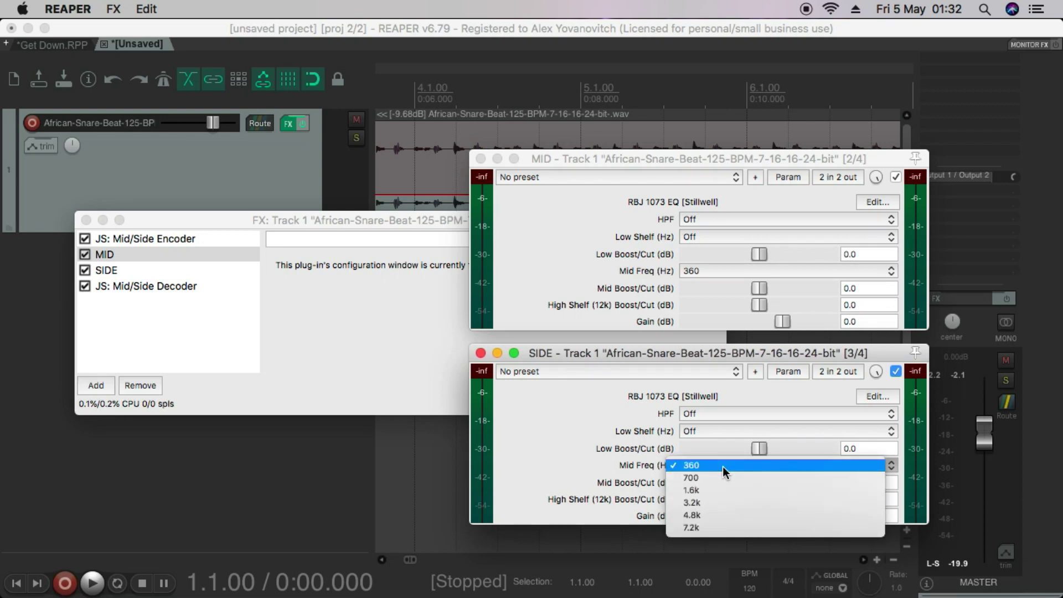
click(724, 503)
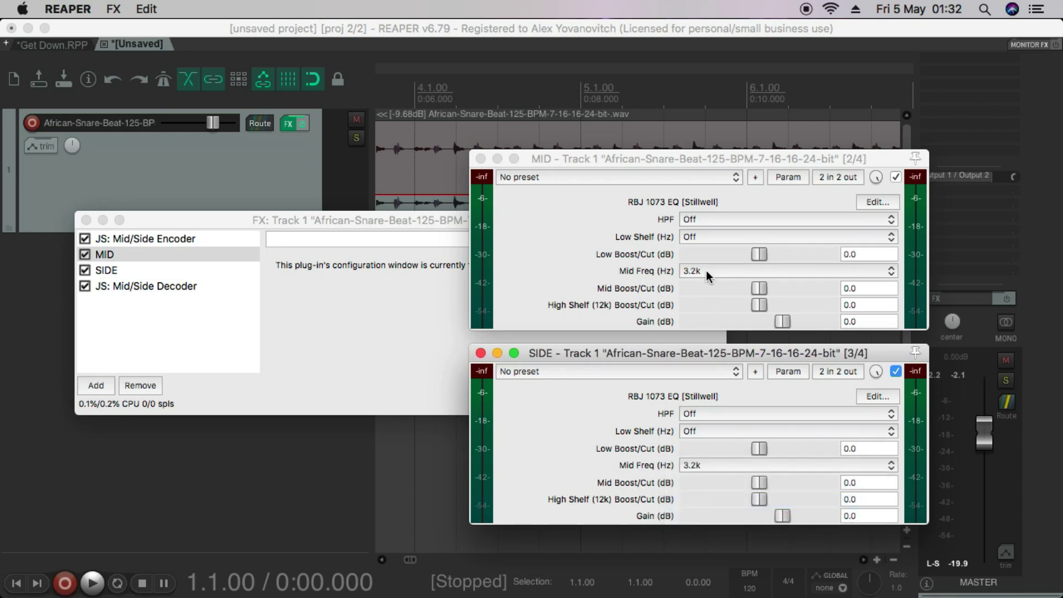
click(718, 463)
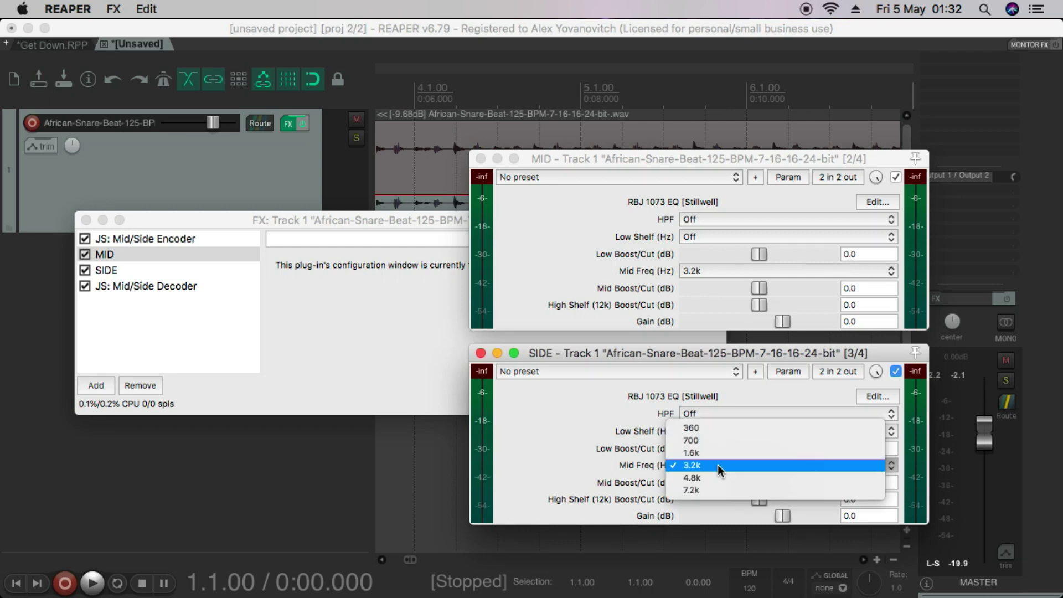
click(707, 423)
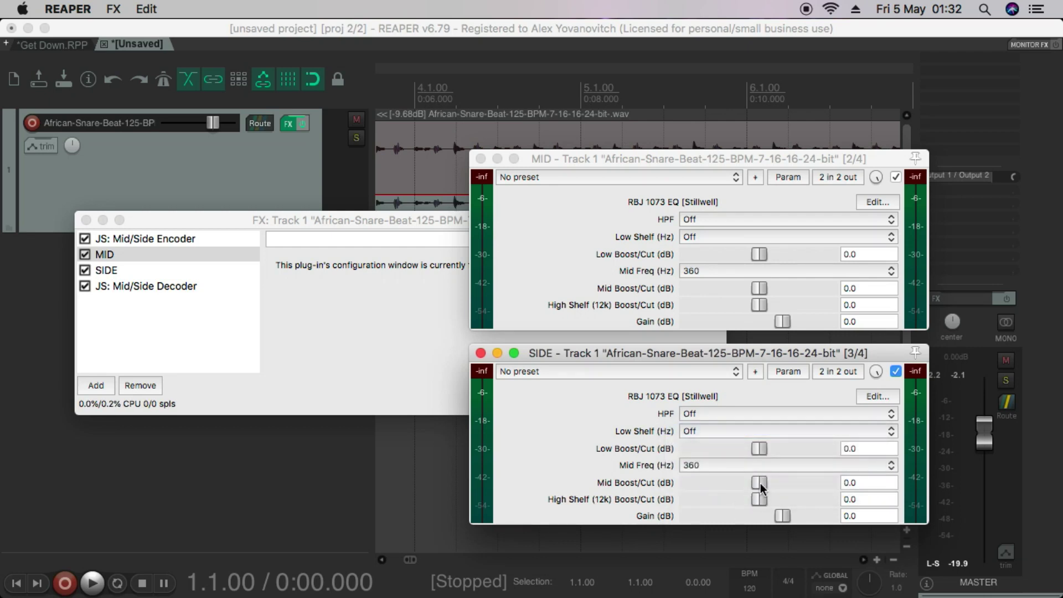
mouse_move(760, 483)
mouse_down()
mouse_move(799, 485)
mouse_move(719, 485)
mouse_move(756, 484)
mouse_up()
Rename the track to 'MIDSIDE EQ'.
click(164, 154)
double_click(120, 125)
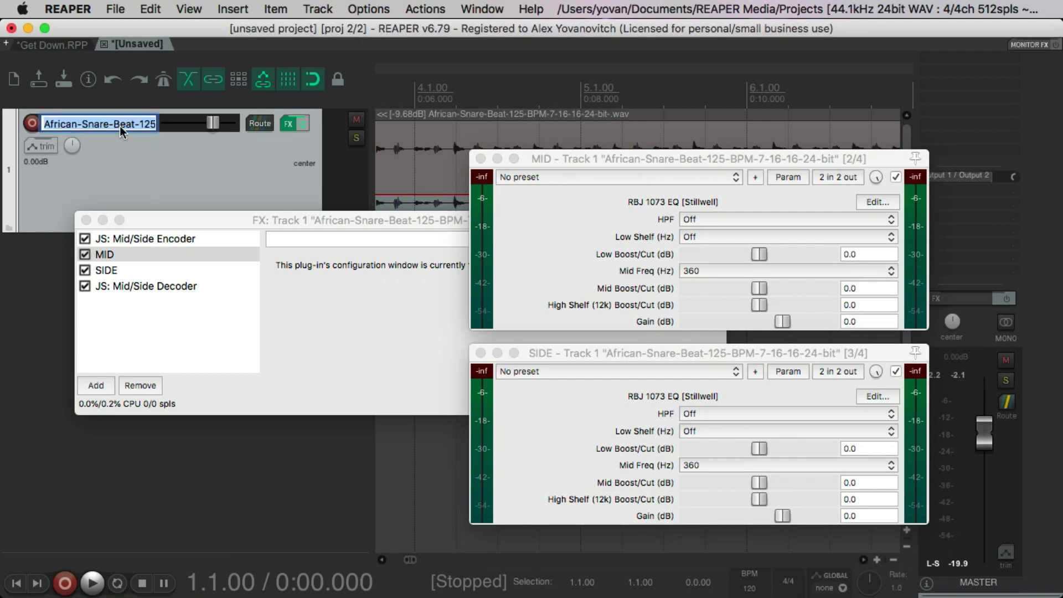
text(MIDSIDE )
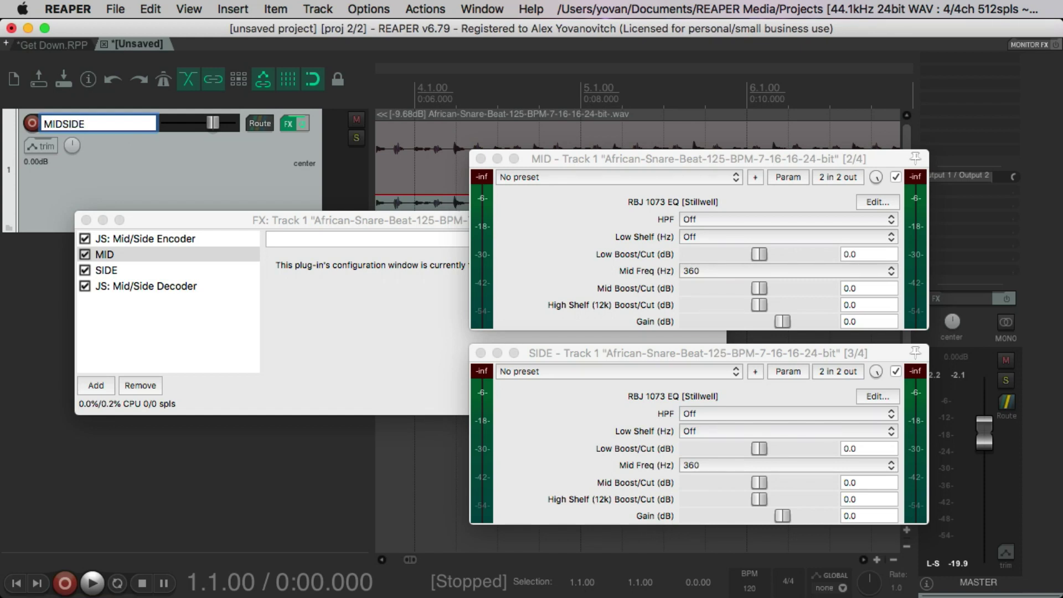
text(EQ)
key(Return)
Save the track as a track template named 'MIDSIDE EQ'.
right_click(101, 187)
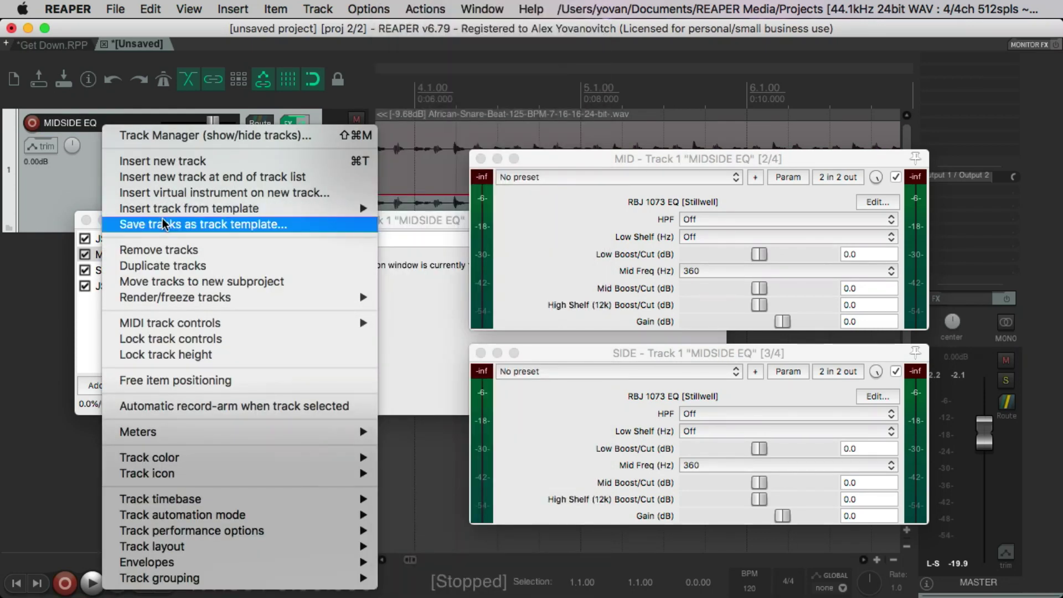
click(166, 224)
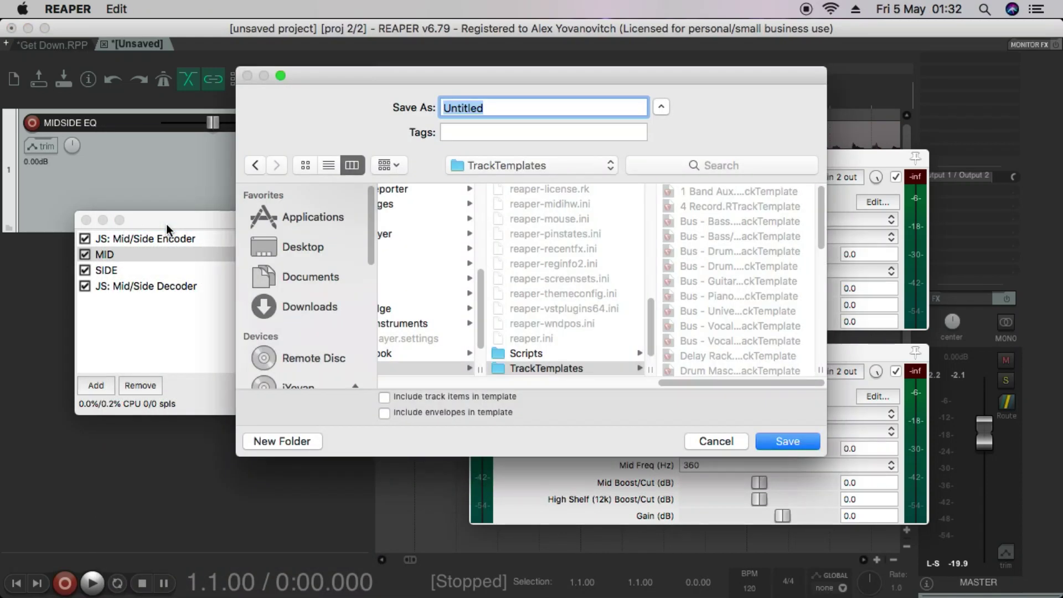
text(MIDSIDE EQ)
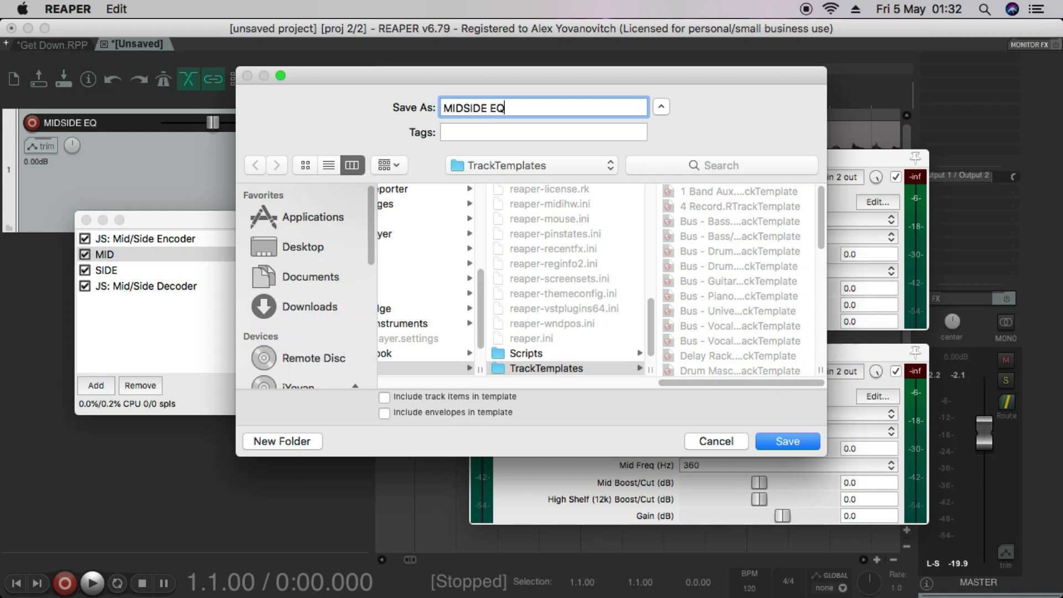
click(789, 444)
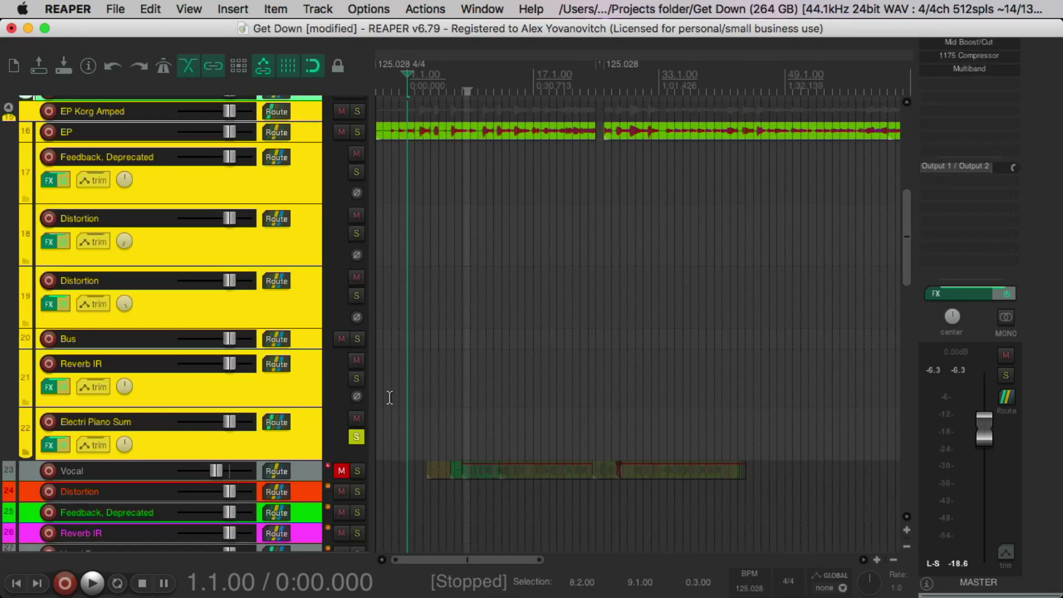
Unsolo Electri Piano Sum and lower its volume to about -0.75 dB, auditioning with playback.
key(space)
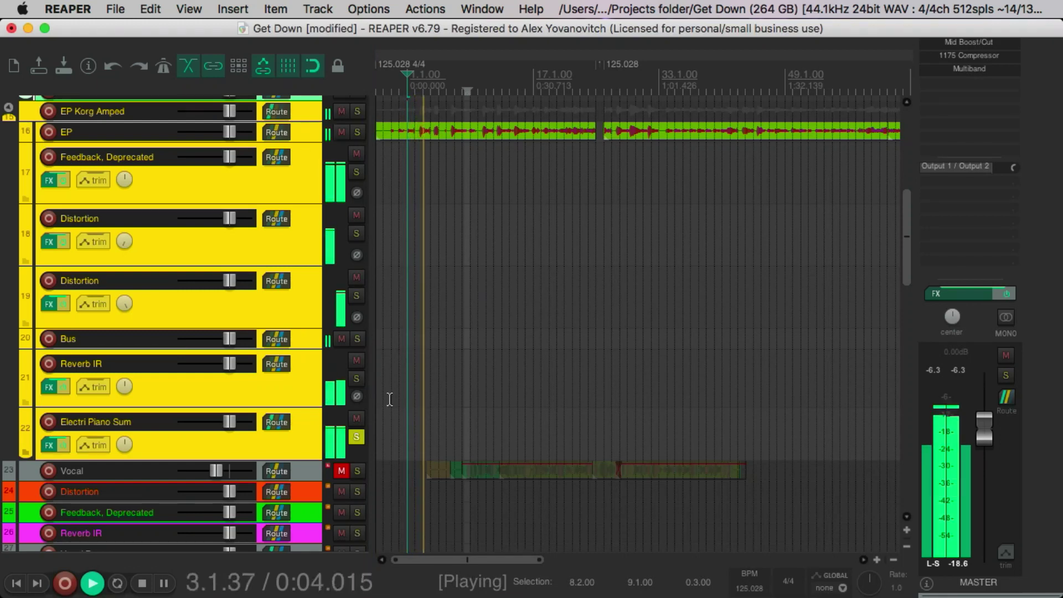
click(357, 437)
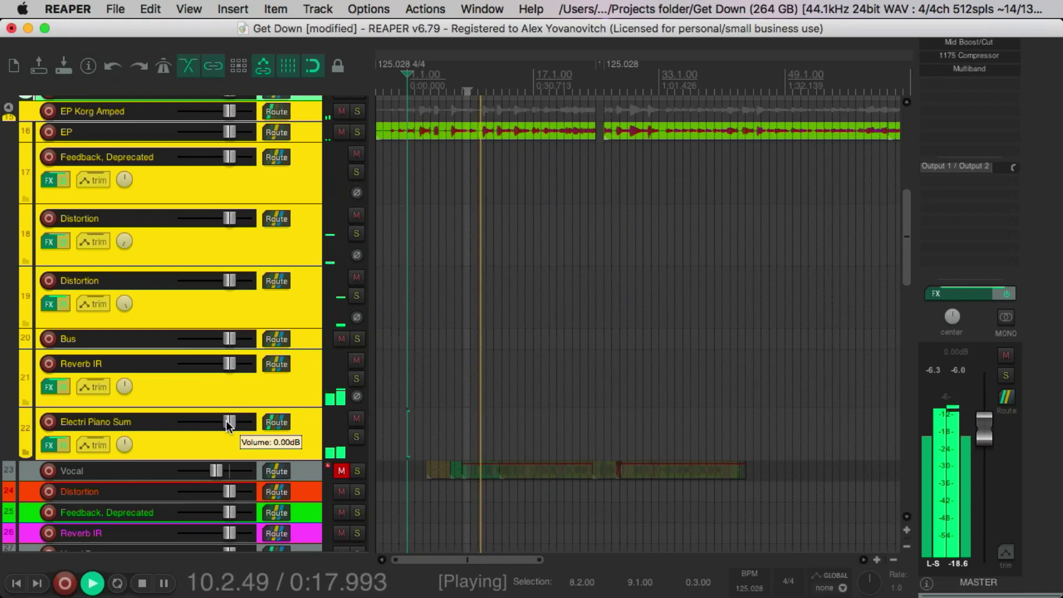
key(space)
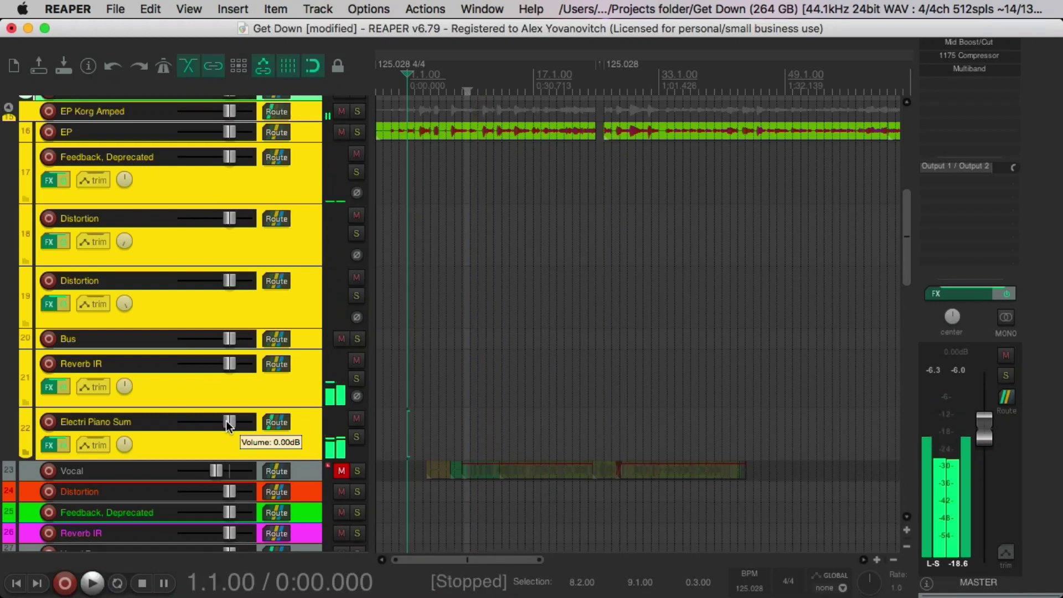
drag(226, 420, 226, 421)
key(space)
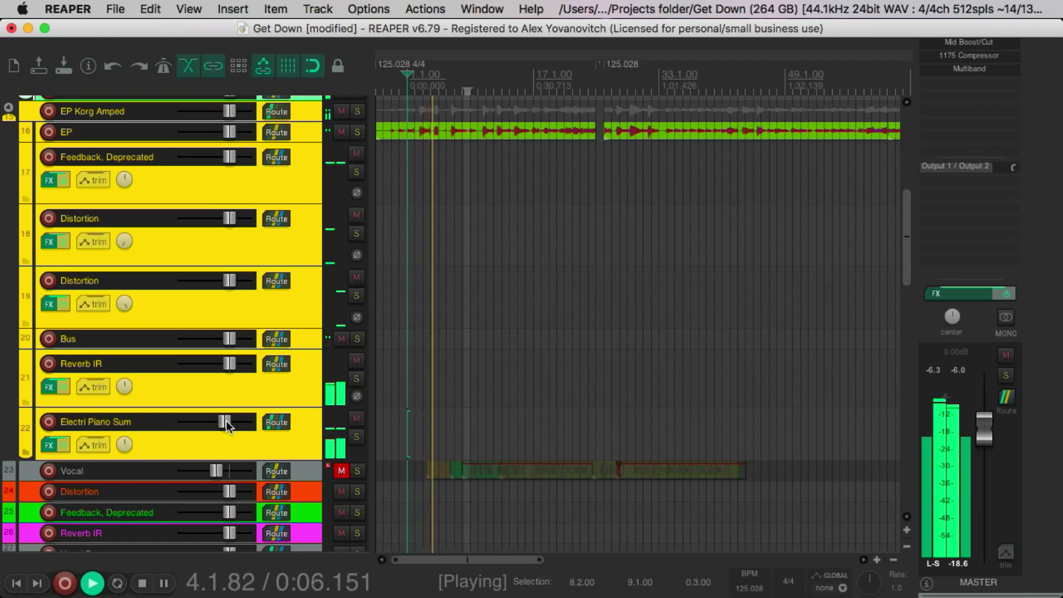
key(space)
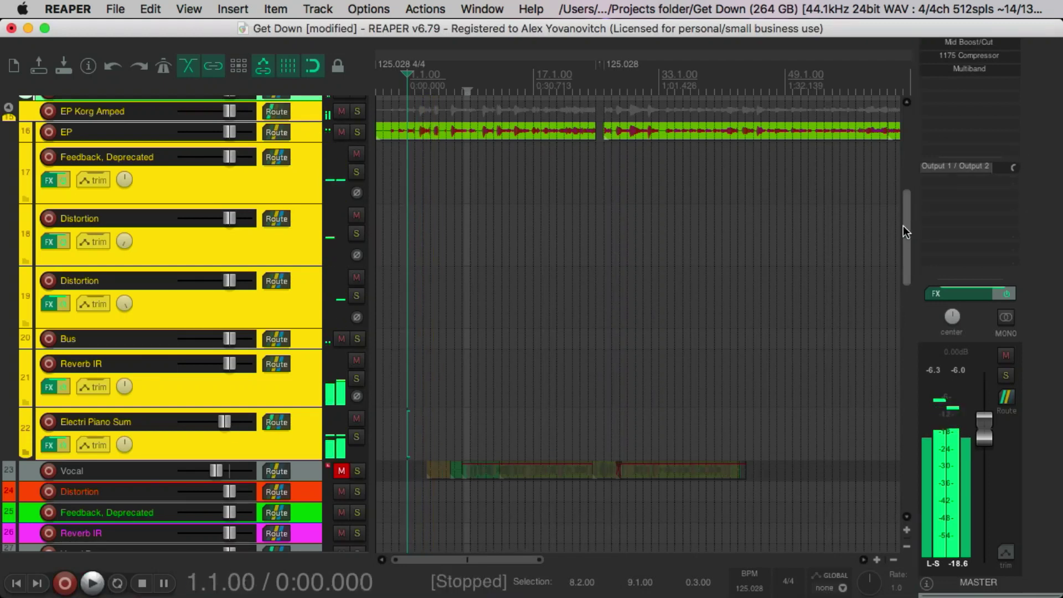
Enlarge the Violin Aux track, review its mid/side EQ and compression chain, and set its volume to +2.70 dB.
drag(904, 224, 941, 381)
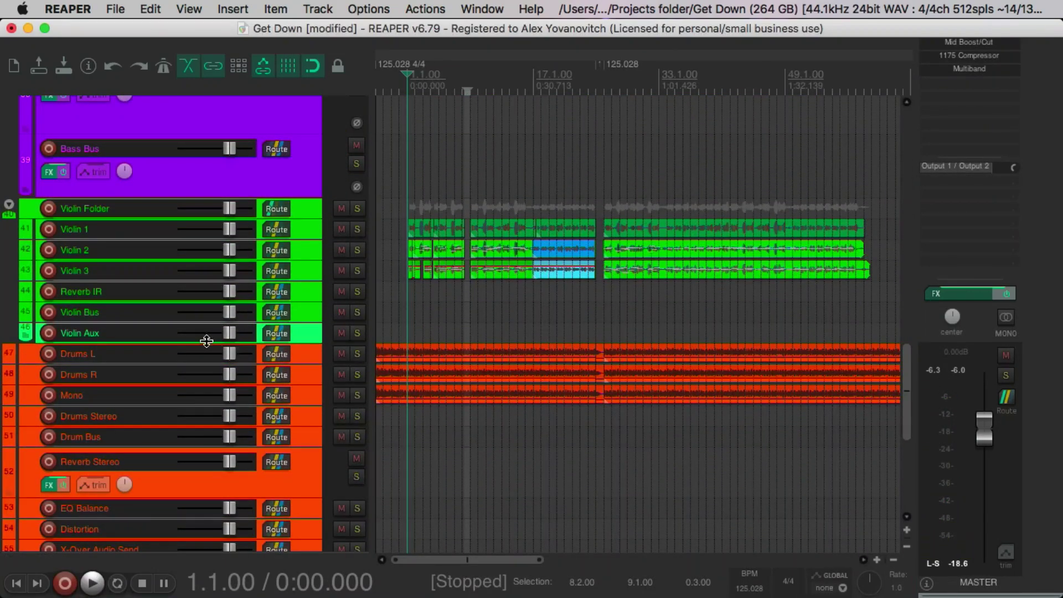
drag(207, 341, 202, 417)
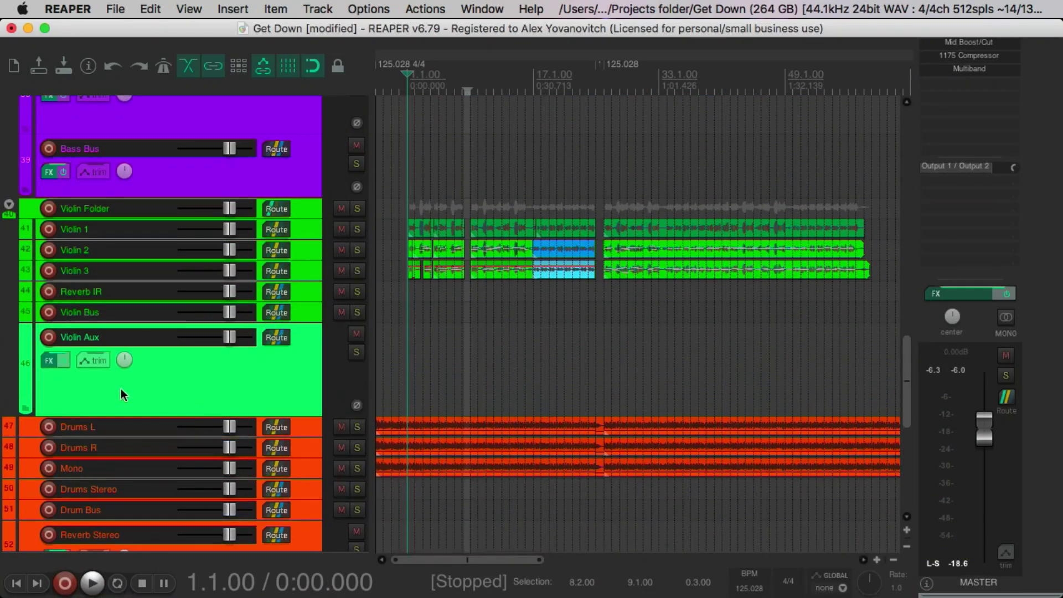
click(52, 360)
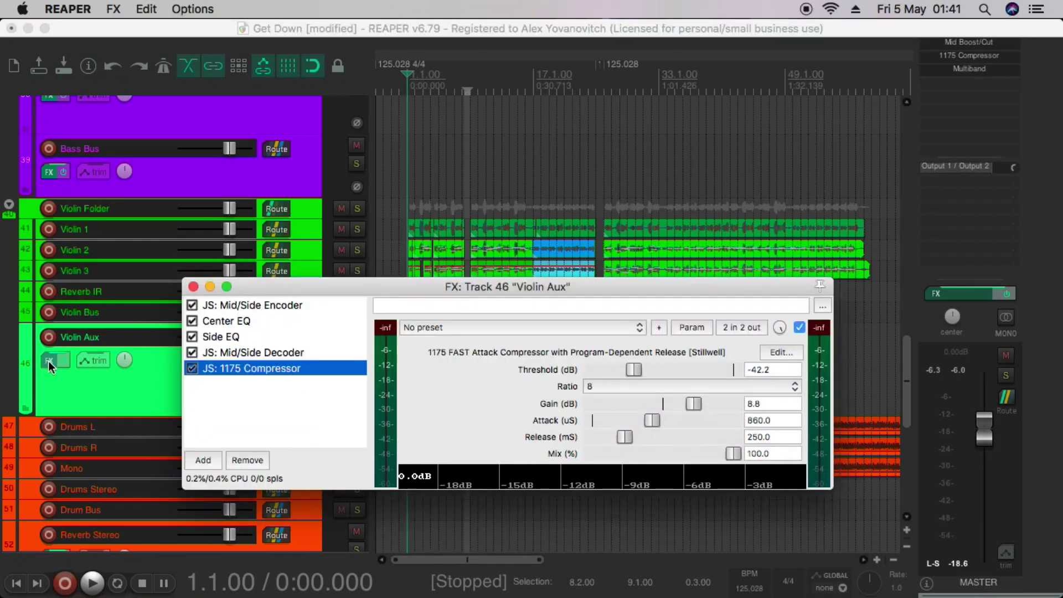
click(194, 287)
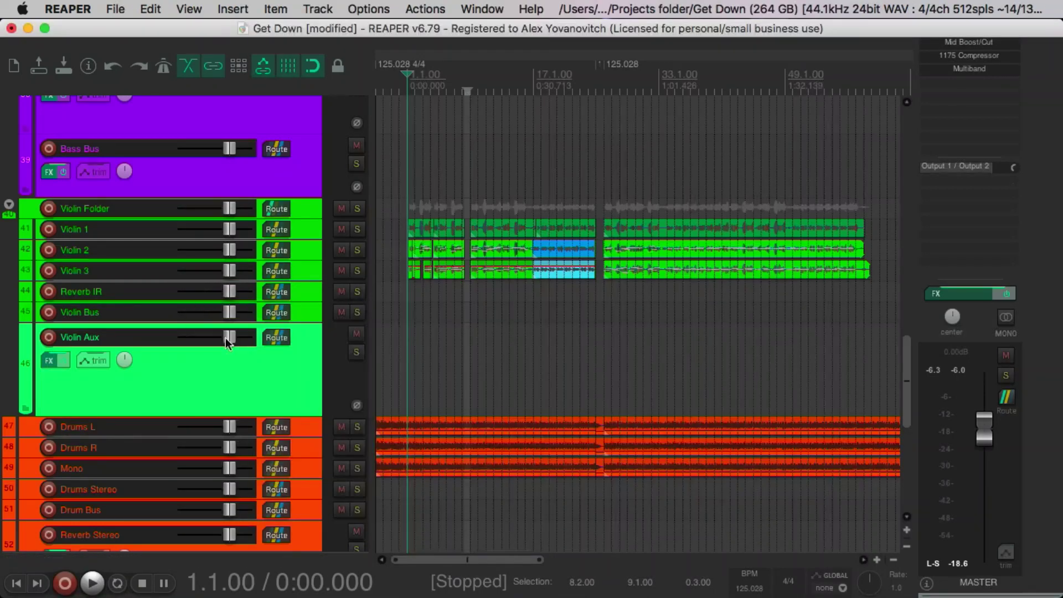
drag(228, 338, 230, 338)
drag(907, 377, 907, 243)
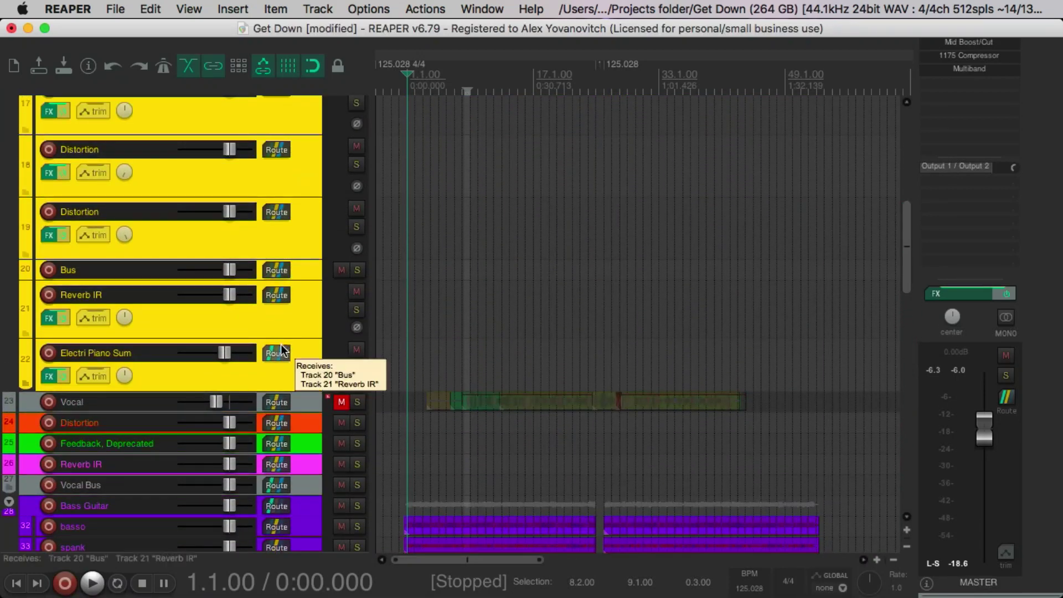
Insert the MIDSIDE EQ track template as a new track 23.
right_click(297, 363)
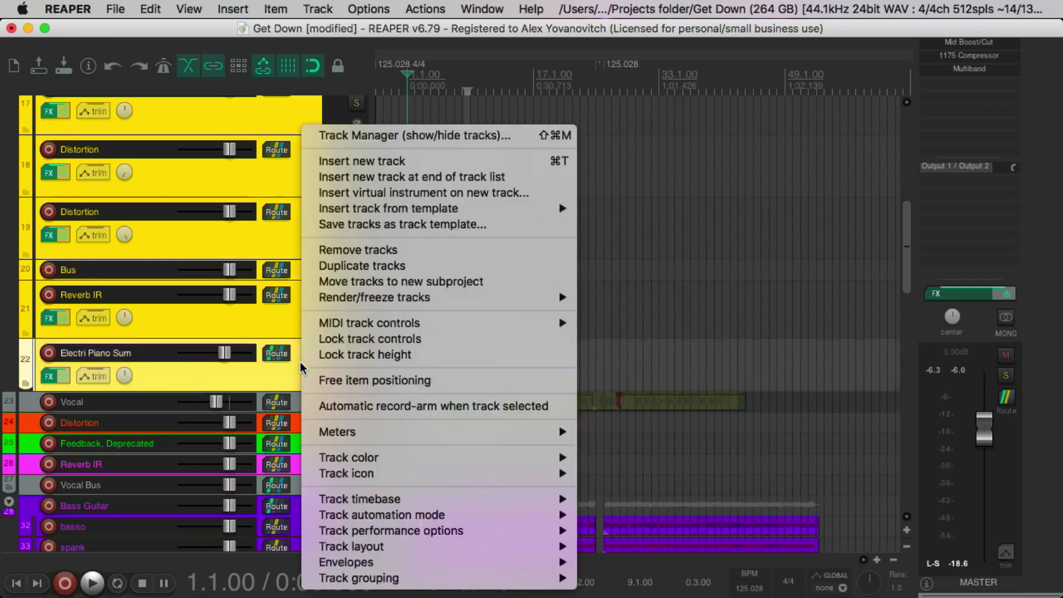
mouse_move(406, 209)
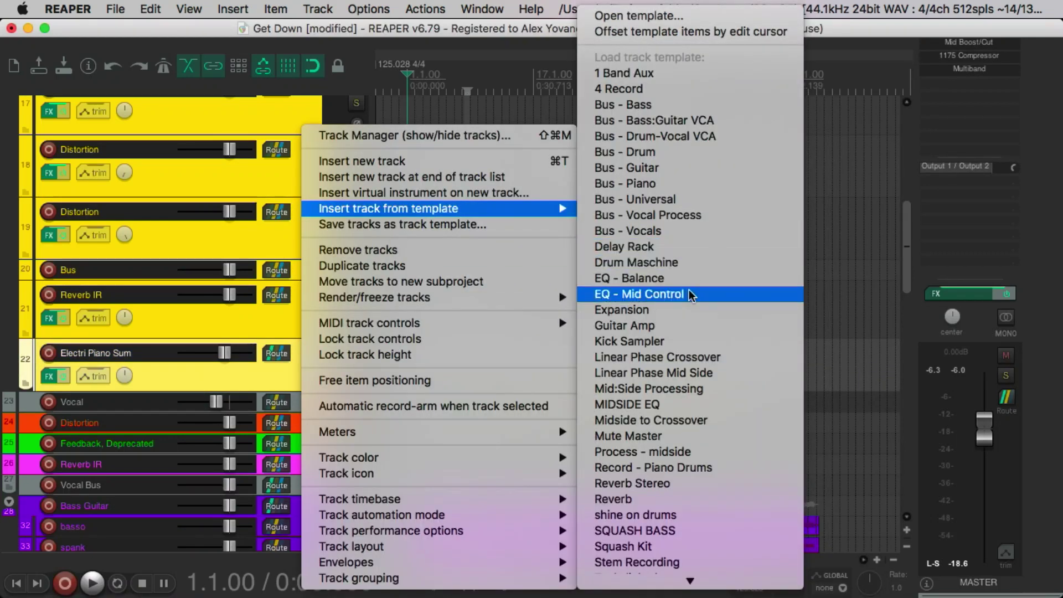
click(637, 404)
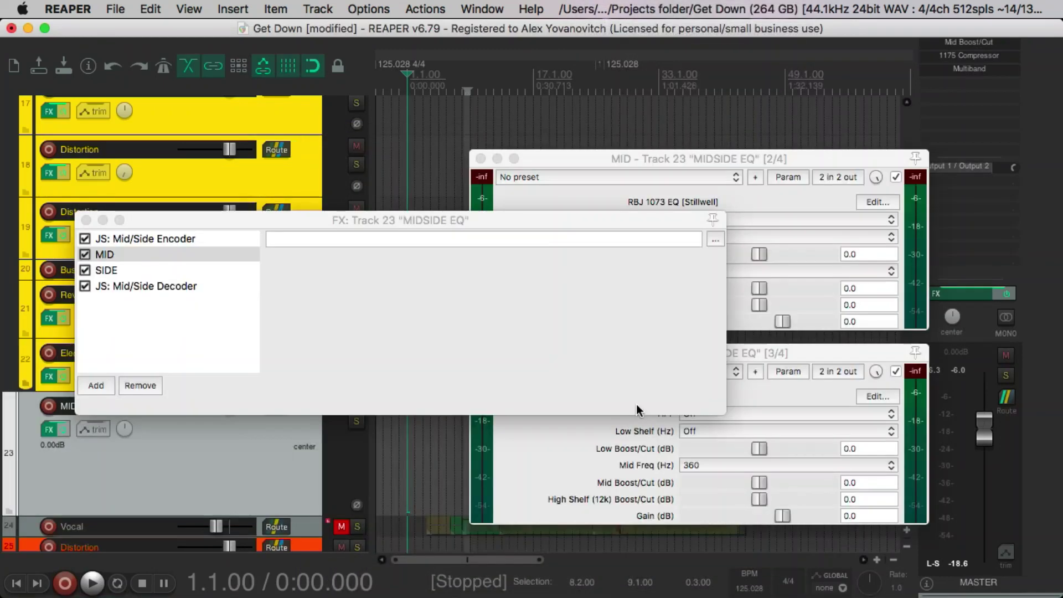
click(86, 221)
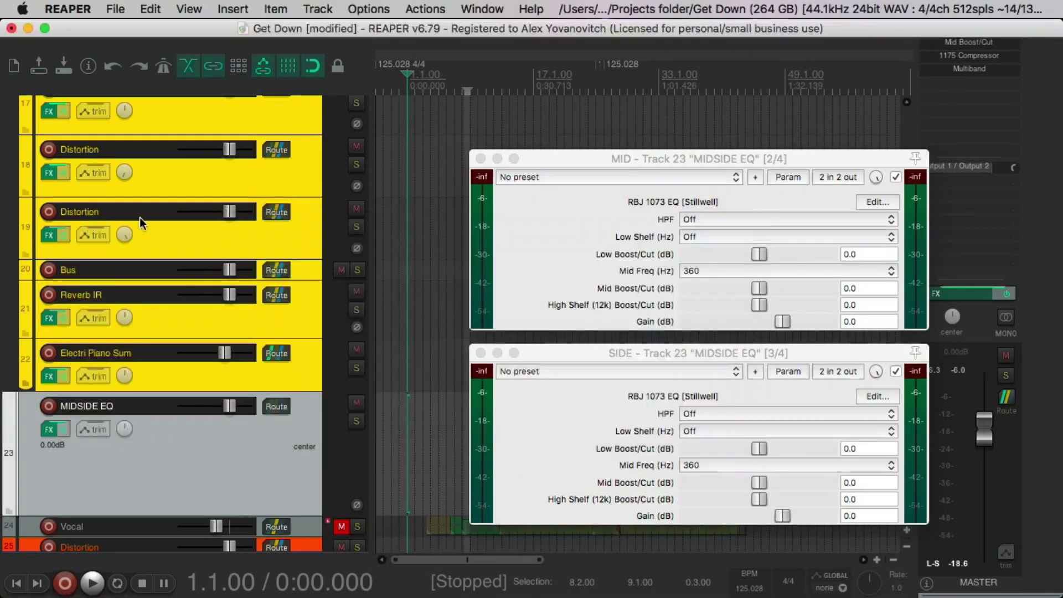
Send Electri Piano Sum into the MIDSIDE EQ track and play from four bars earlier.
click(270, 354)
click(284, 368)
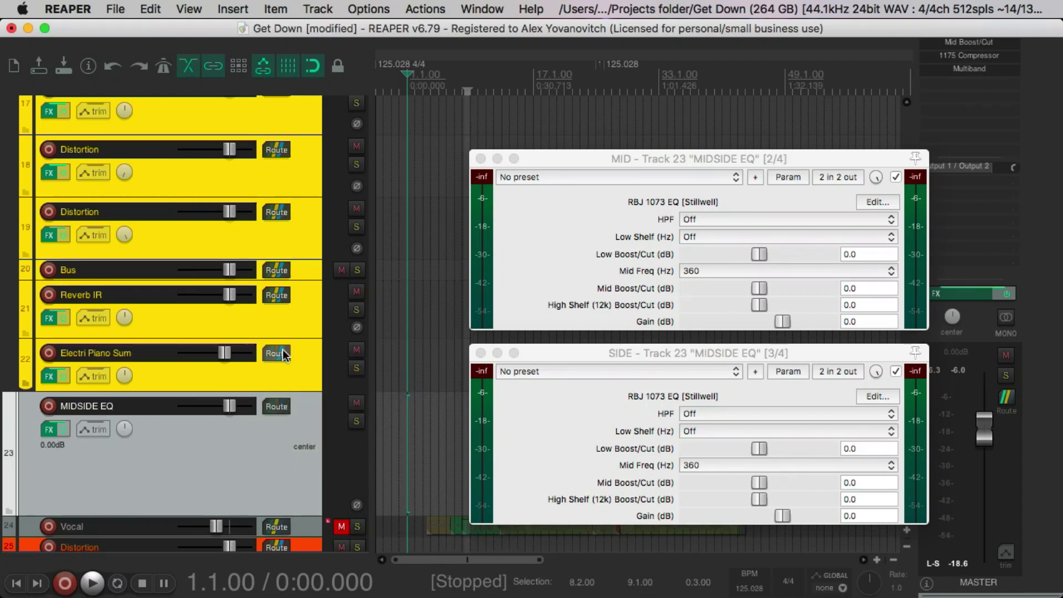
drag(304, 408, 299, 416)
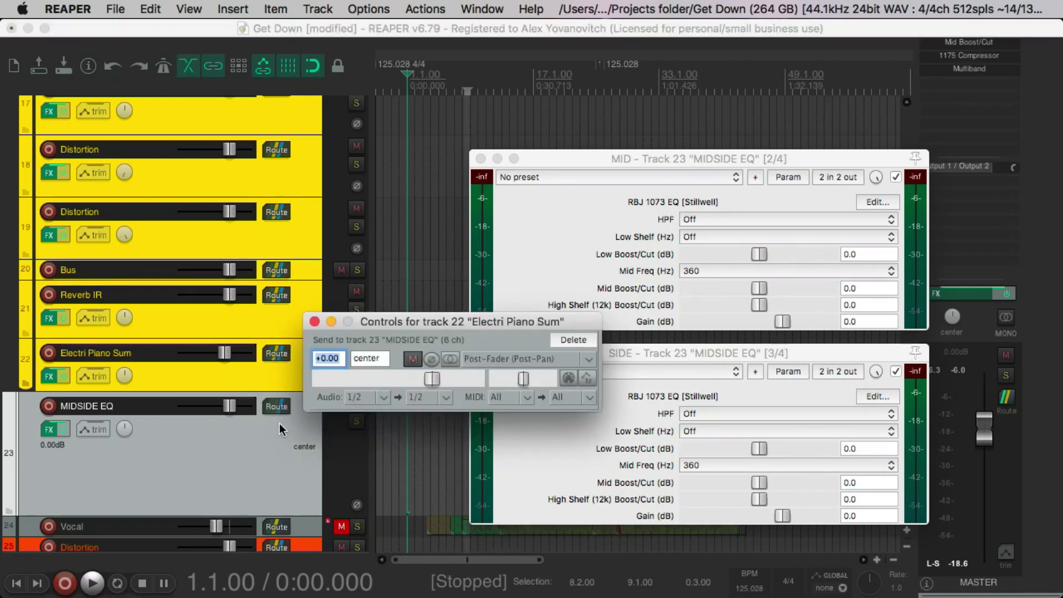
click(277, 407)
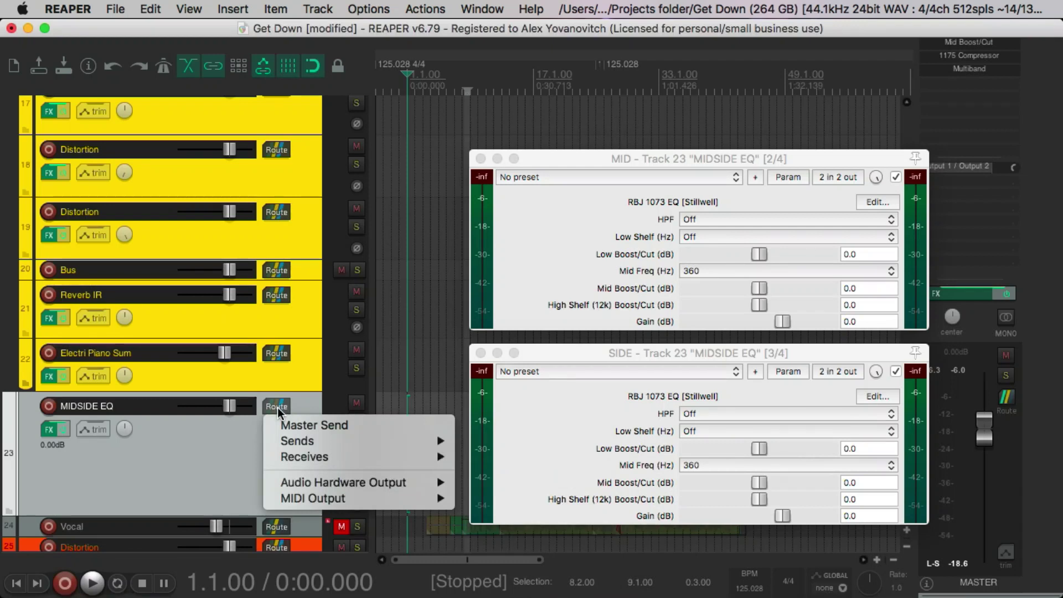
click(282, 417)
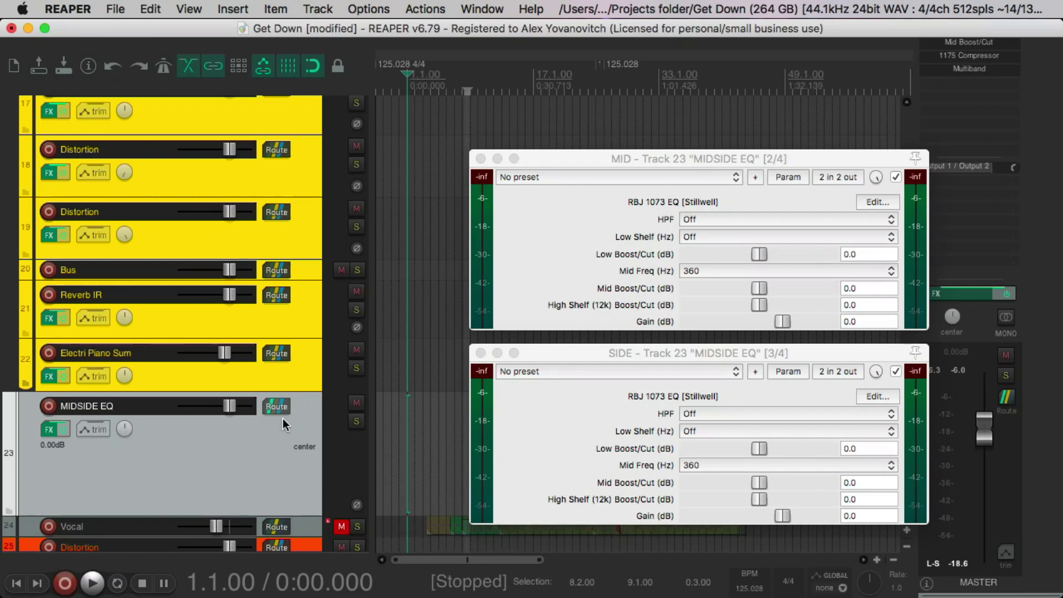
key(Left)
key(Left)
key(Left)
key(Left)
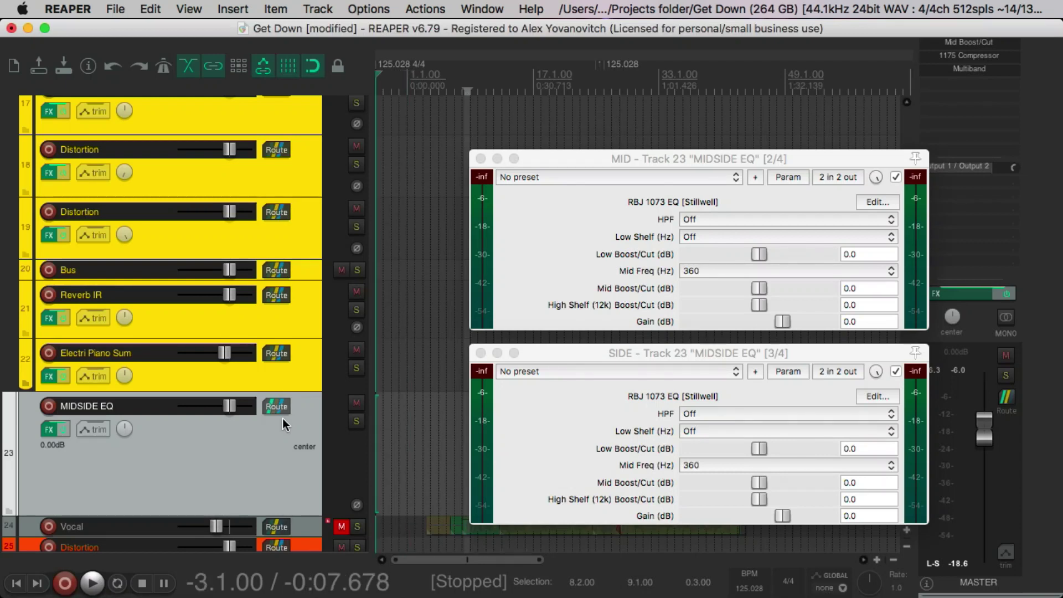
key(space)
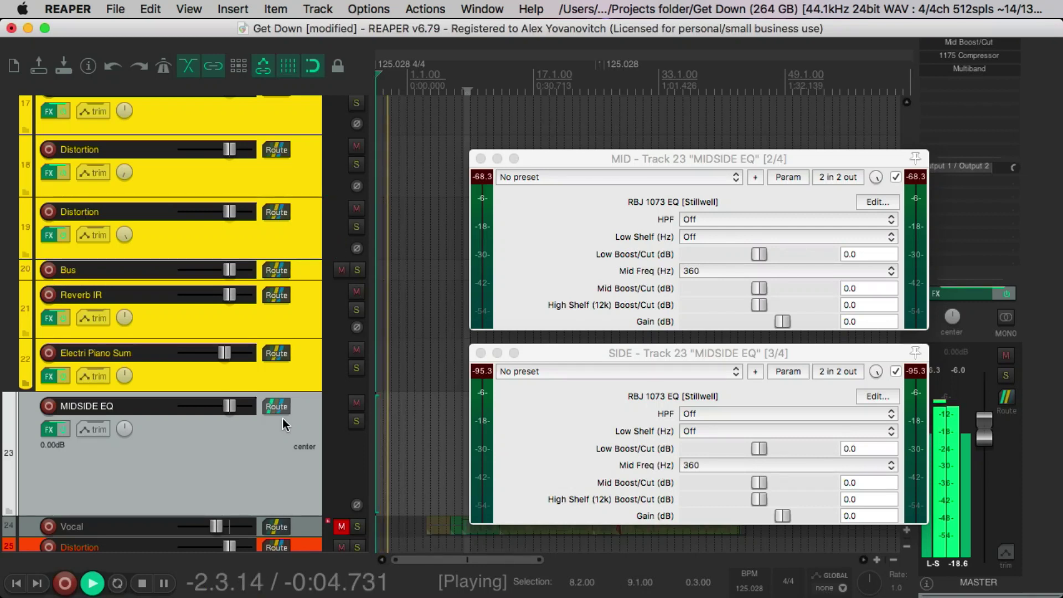
Set the MID EQ low shelf to 220 Hz at -13 dB with -6.3 dB output gain.
click(710, 237)
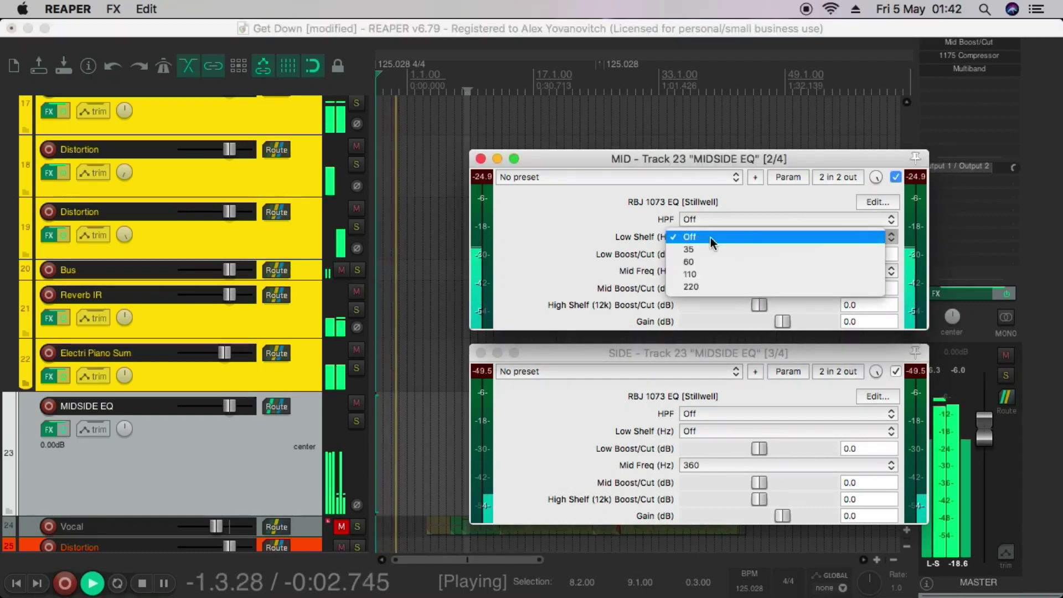
click(720, 340)
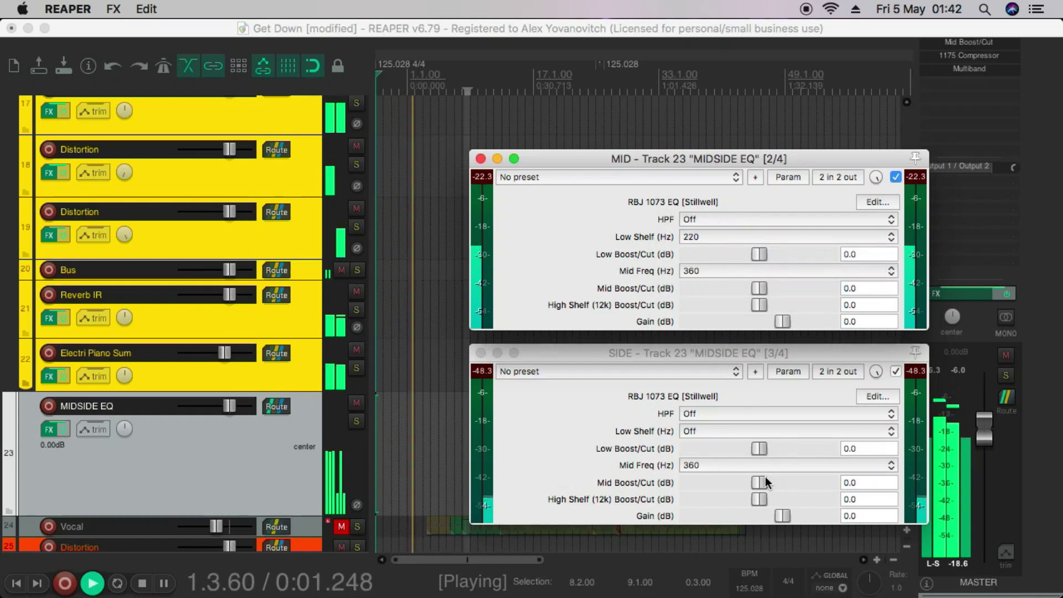
drag(762, 254, 692, 255)
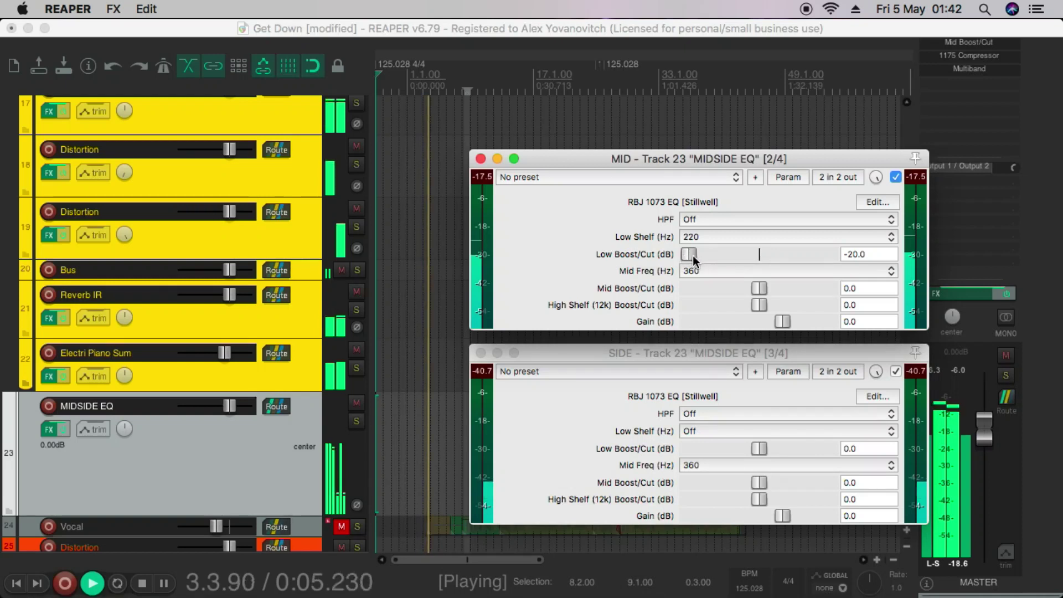
scroll(693, 255, up, 5)
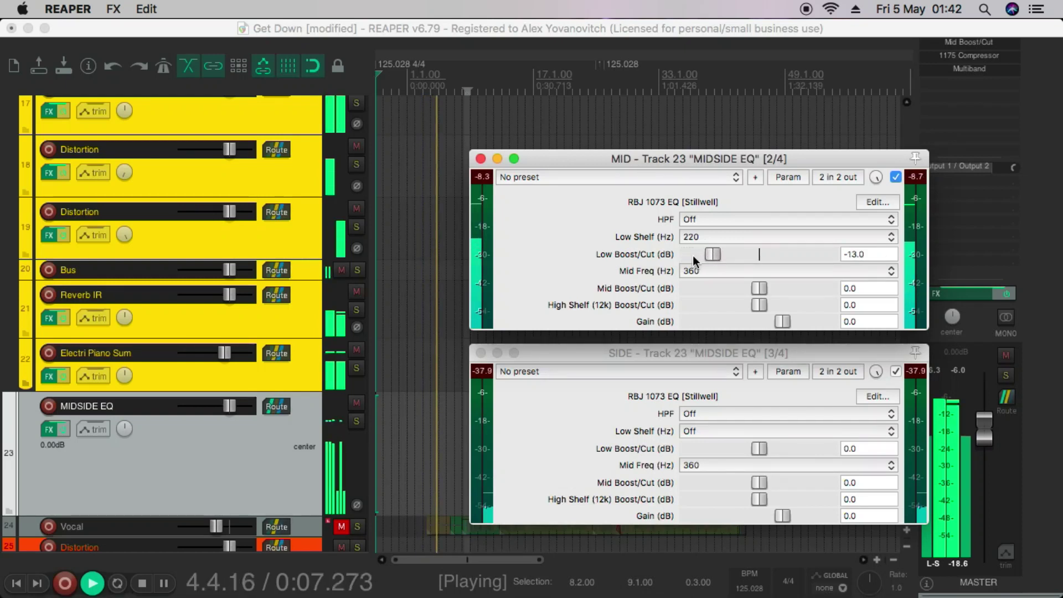
drag(782, 321, 753, 321)
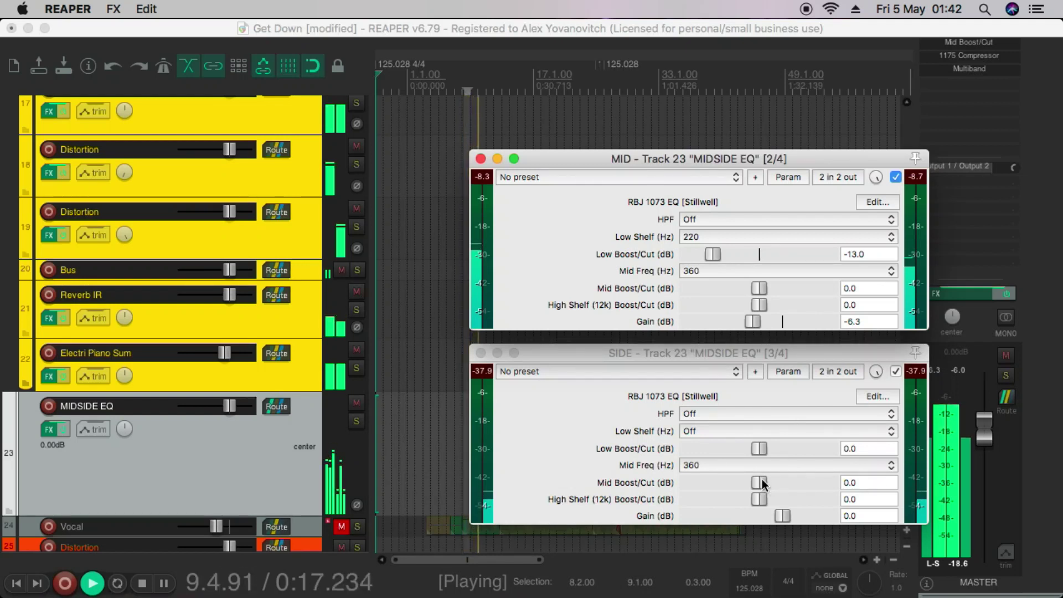
Boost the SIDE EQ mid band to 7.1 dB, mirroring the MID mid cut.
drag(762, 479, 765, 479)
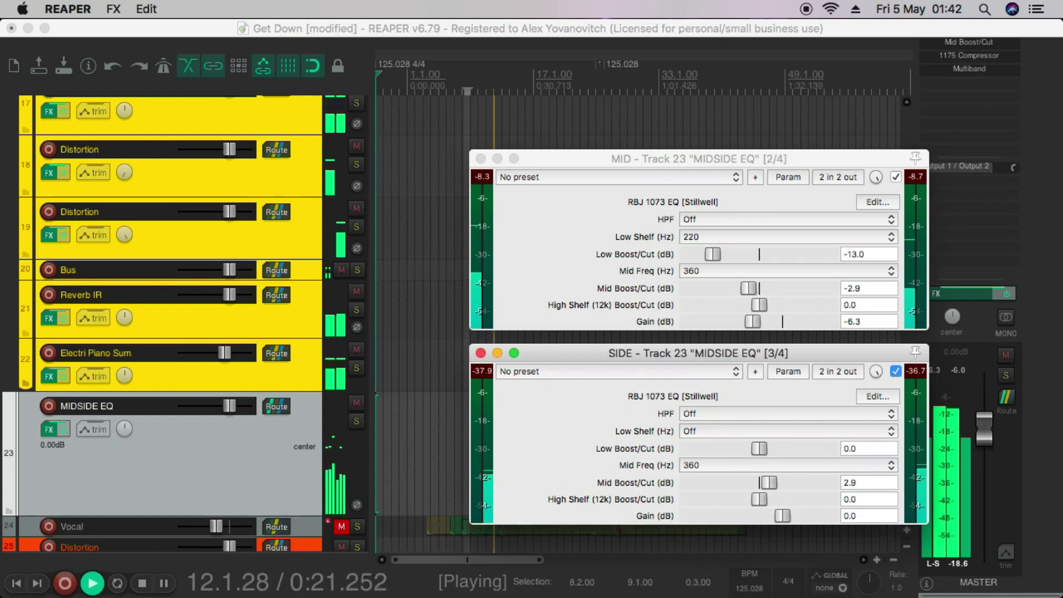
drag(768, 482, 774, 482)
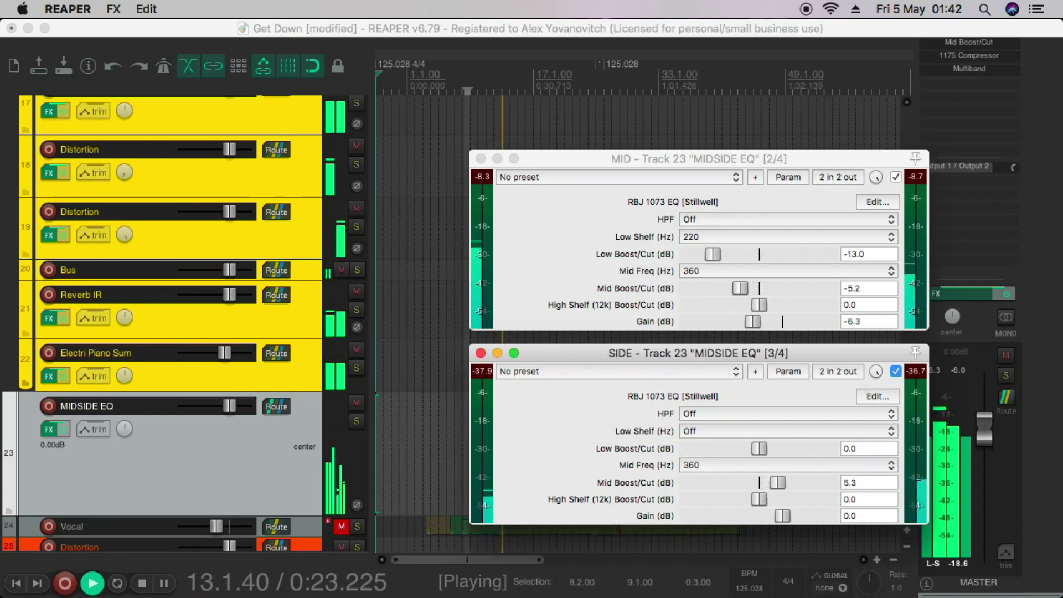
drag(781, 482, 782, 482)
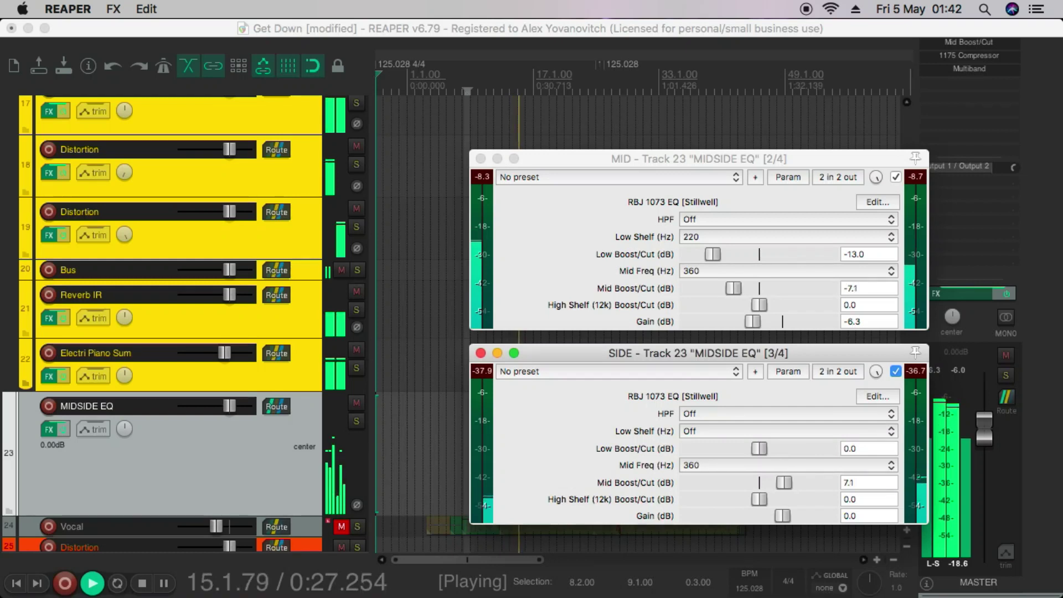